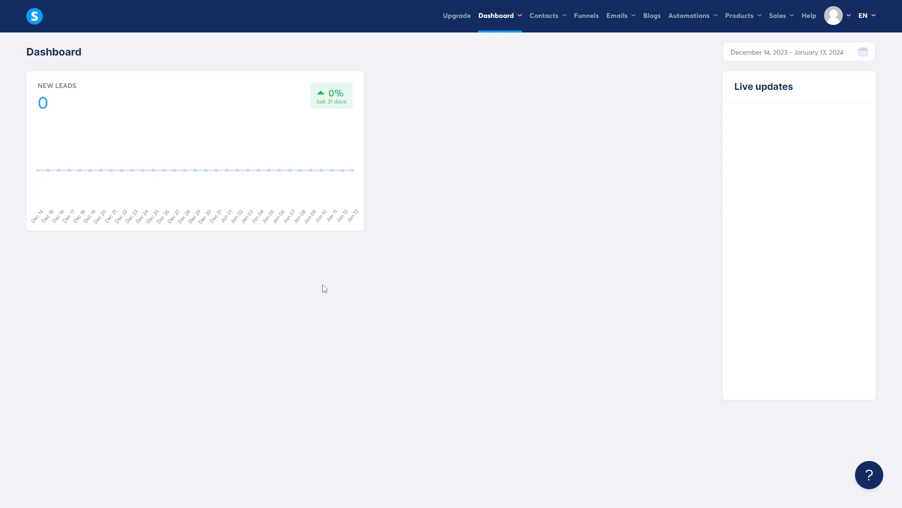
# Open the contacts list and start creating a new contact
pyautogui.moveTo(544, 17)
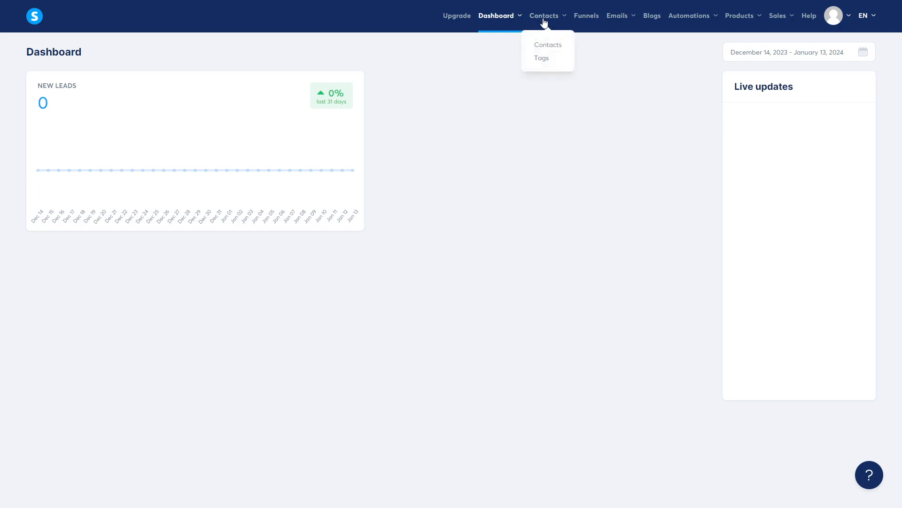
pyautogui.click(548, 50)
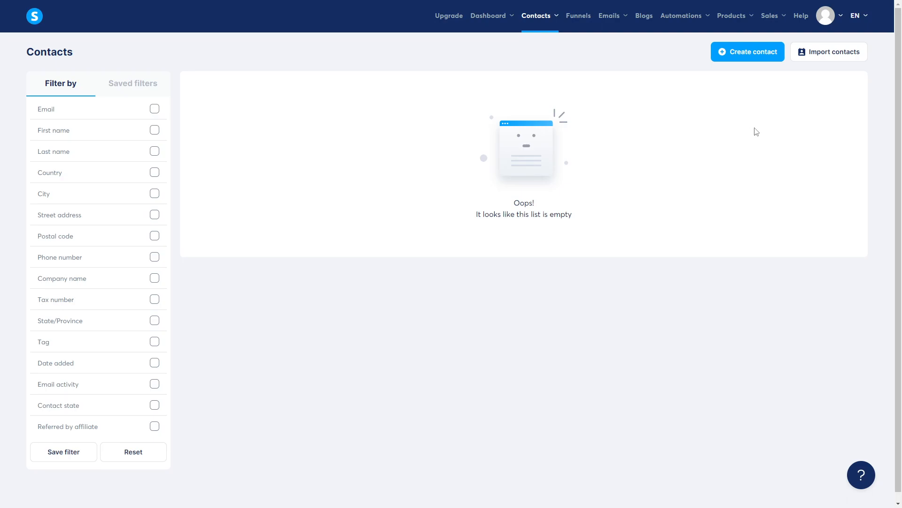
pyautogui.moveTo(540, 17)
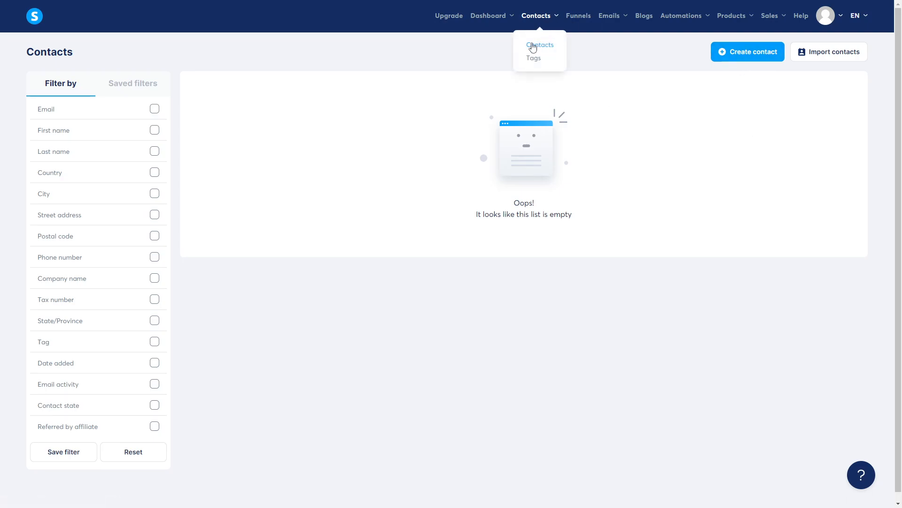
pyautogui.click(749, 54)
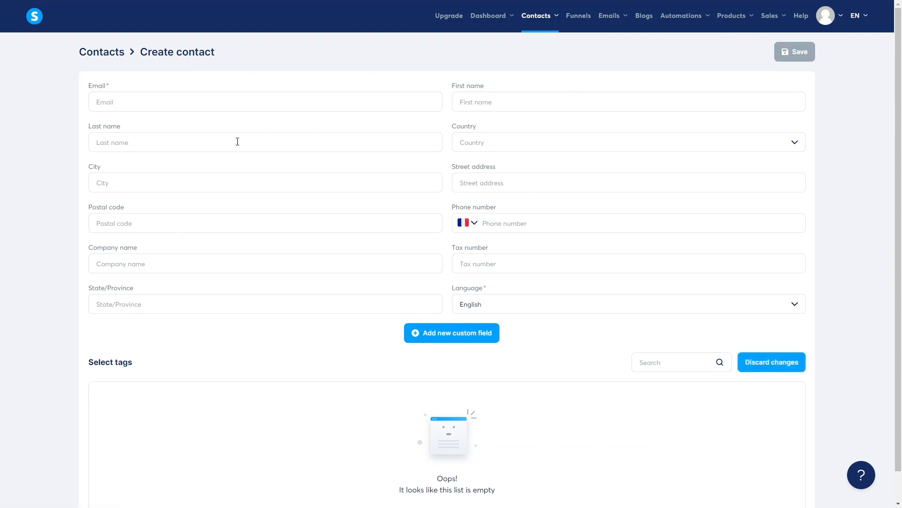
# Fill in the new contact's e-mail, first name and last name
pyautogui.scroll(-1, 191, 140)
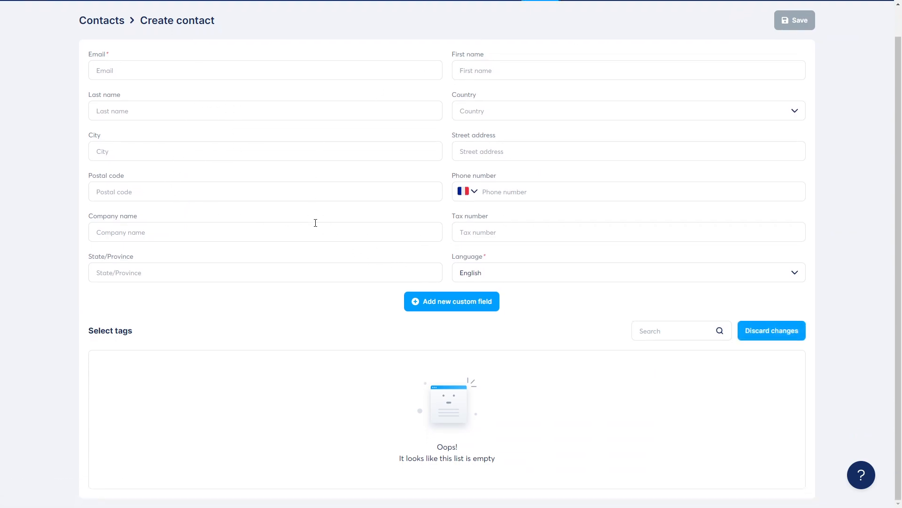
pyautogui.scroll(1, 340, 231)
pyautogui.click(166, 104)
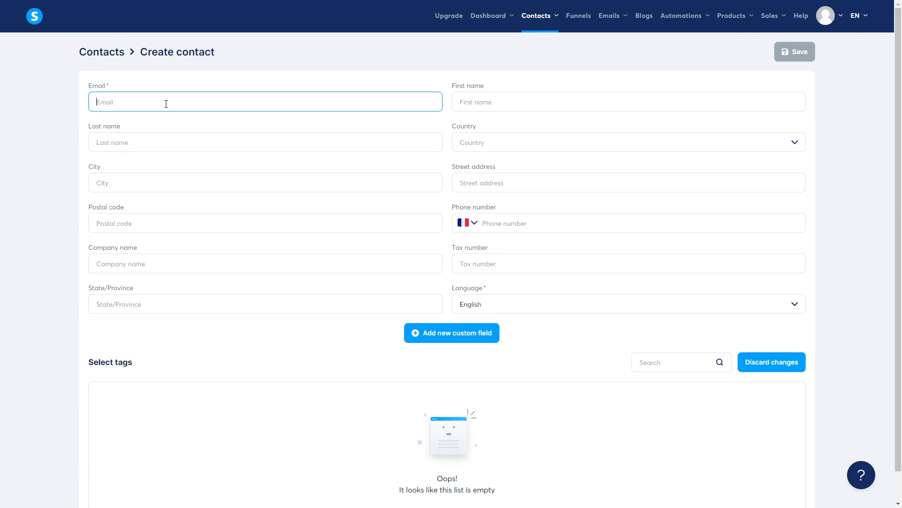
pyautogui.write('email@email.com')
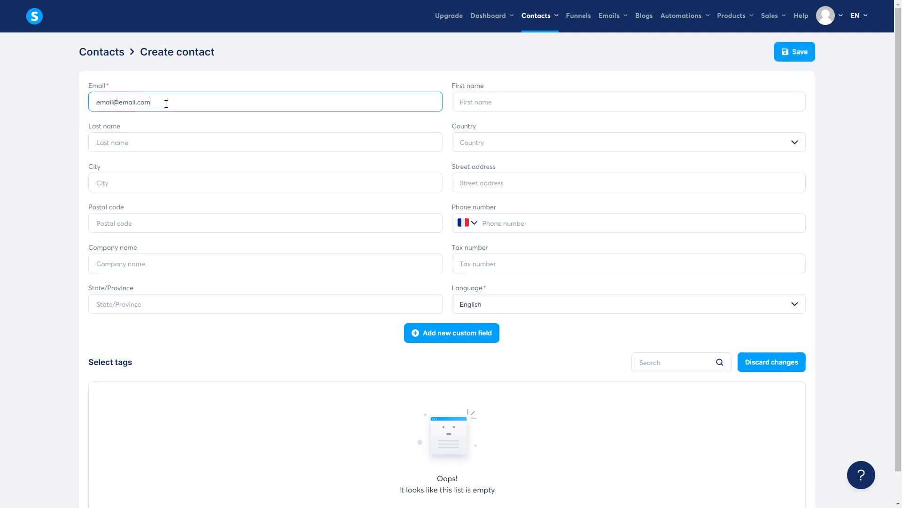
pyautogui.press('Tab')
pyautogui.write('Firstname')
pyautogui.press('Tab')
pyautogui.write('Lastname')
pyautogui.press('Tab')
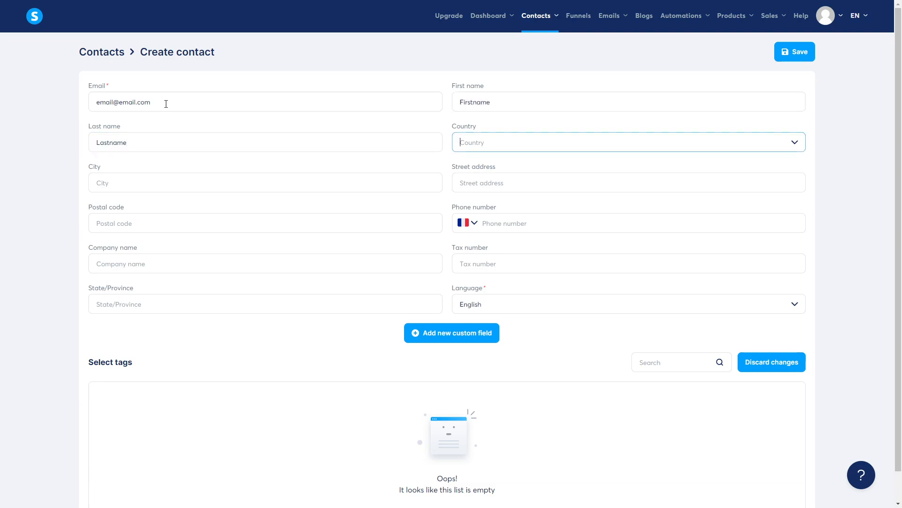
# Set the contact's country to Algeria and fill in the city and street address
pyautogui.click(797, 143)
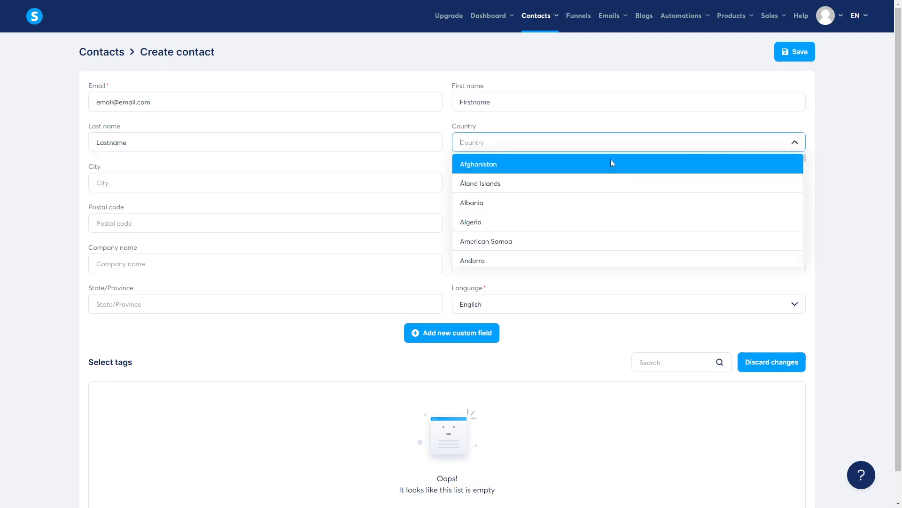
pyautogui.click(484, 225)
pyautogui.click(153, 187)
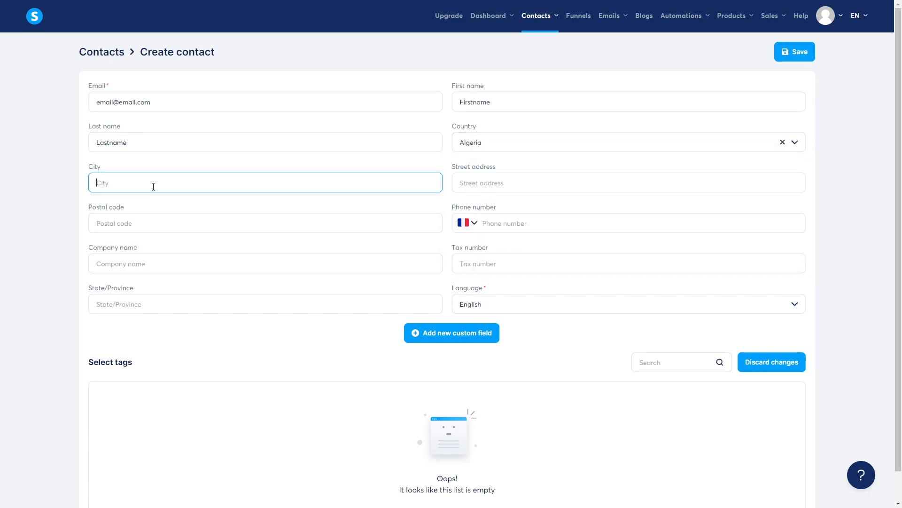
pyautogui.write('City')
pyautogui.press('Tab')
pyautogui.write('St')
# Fill in the contact's postal code and phone number
pyautogui.click(100, 224)
pyautogui.write('2100')
pyautogui.click(492, 225)
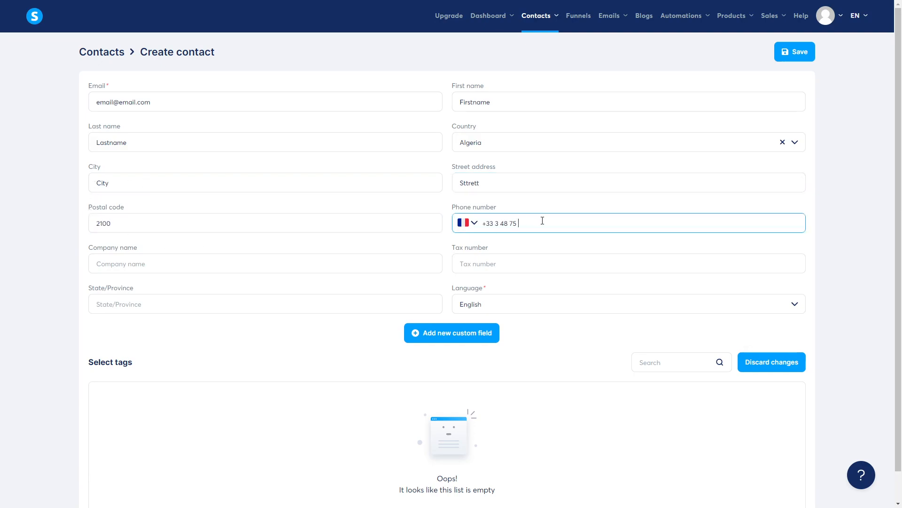
pyautogui.write('87')
# Check the remaining contact fields and the custom field creation form, closing it without adding a field
pyautogui.click(180, 264)
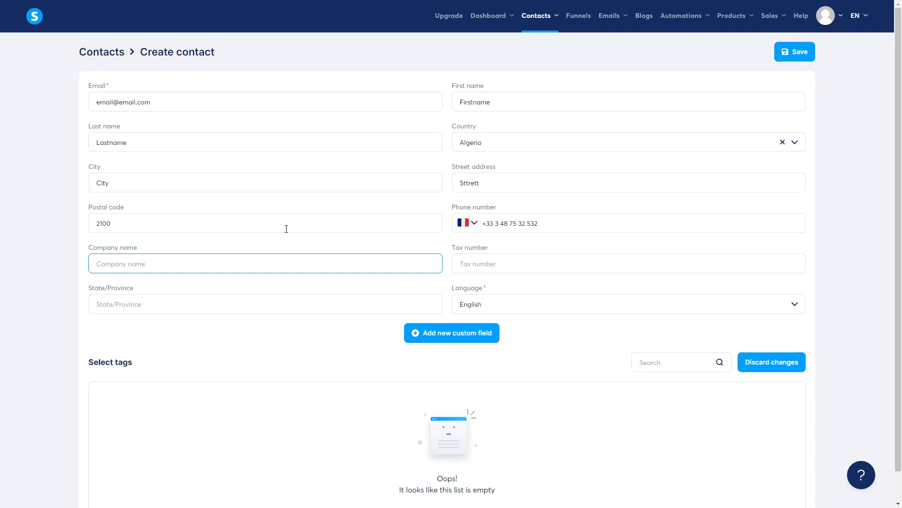
pyautogui.scroll(-1, 445, 303)
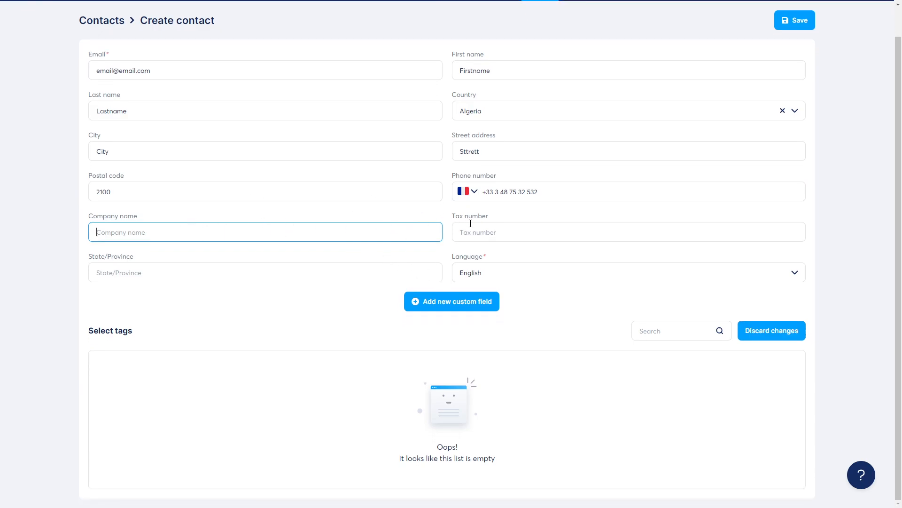
pyautogui.click(479, 275)
pyautogui.click(410, 295)
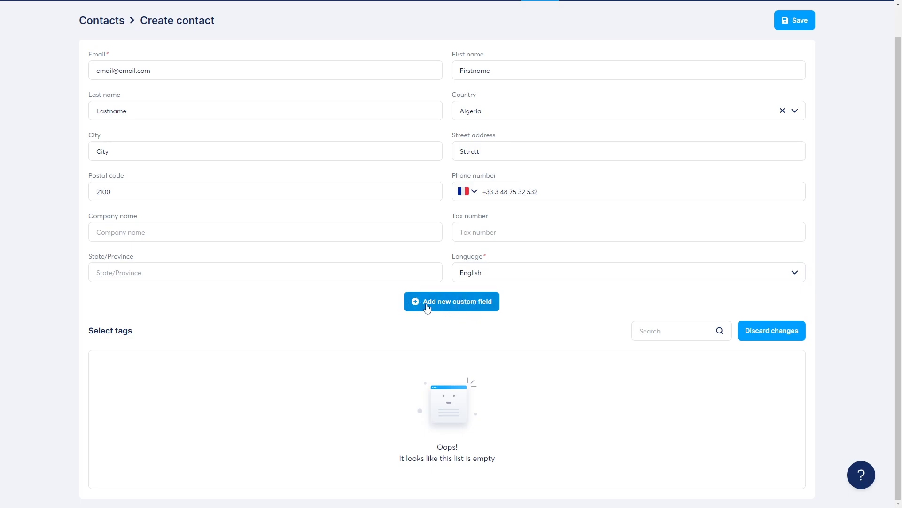
pyautogui.click(425, 304)
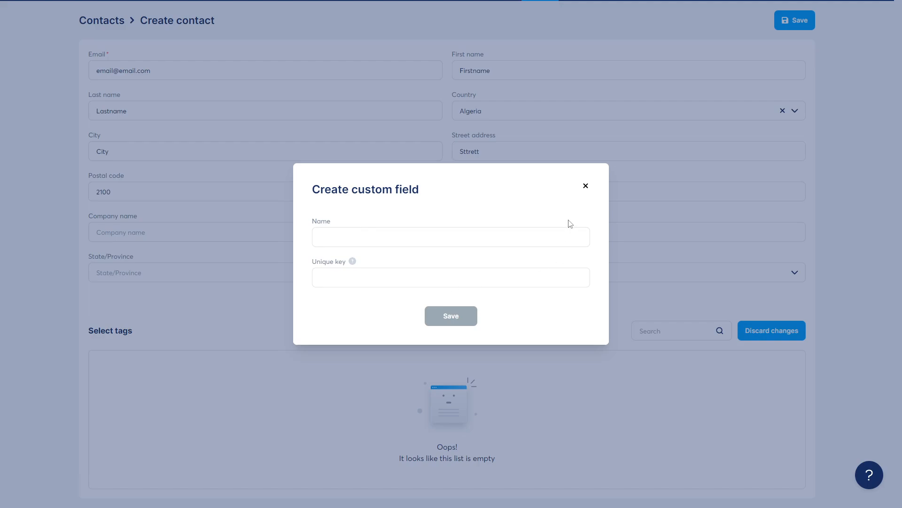
pyautogui.click(586, 187)
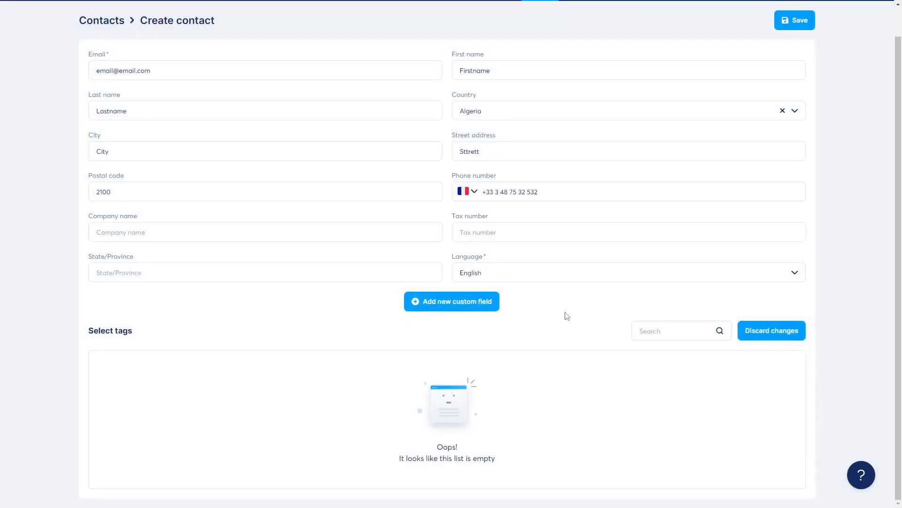
# Save the new contact and refresh the contacts list
pyautogui.scroll(2, 567, 315)
pyautogui.click(799, 52)
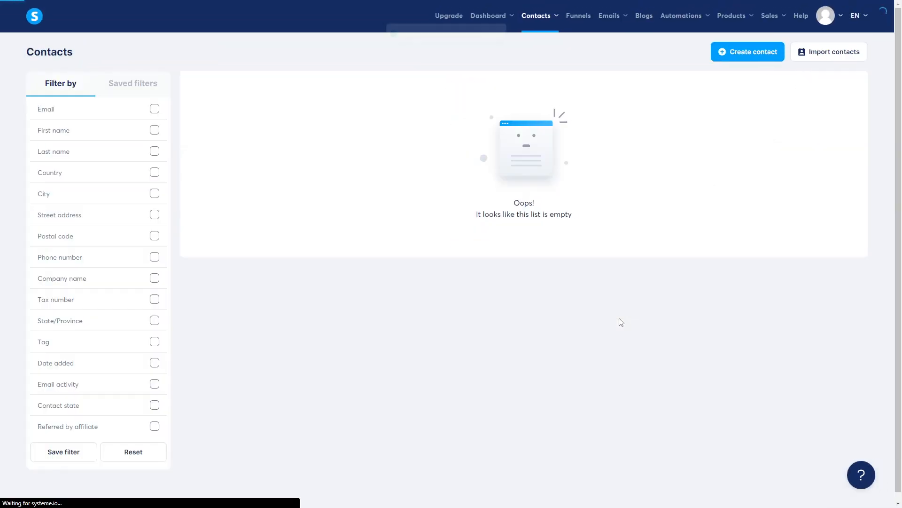
pyautogui.moveTo(392, 49); pyautogui.dragTo(465, 48)
pyautogui.click(465, 48)
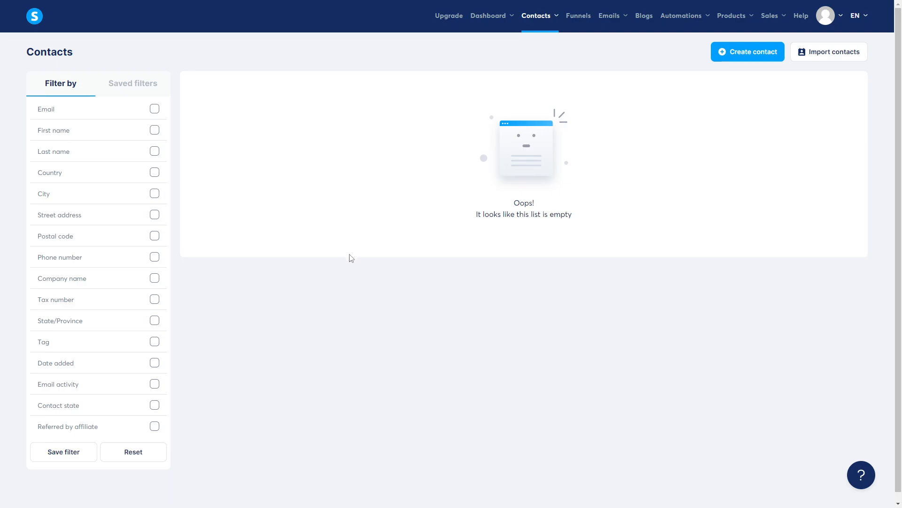
pyautogui.press('F5')
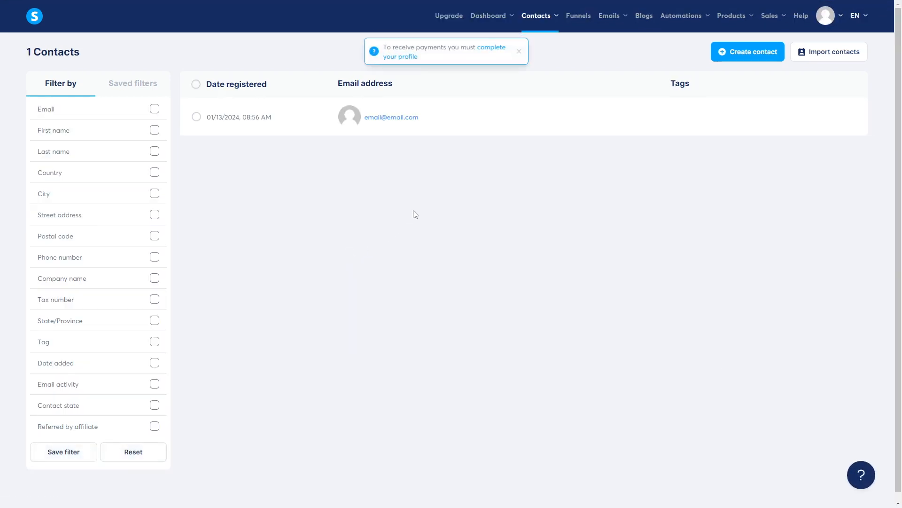
# View the new contact's registration date and summary of details in the contacts list
pyautogui.moveTo(385, 122)
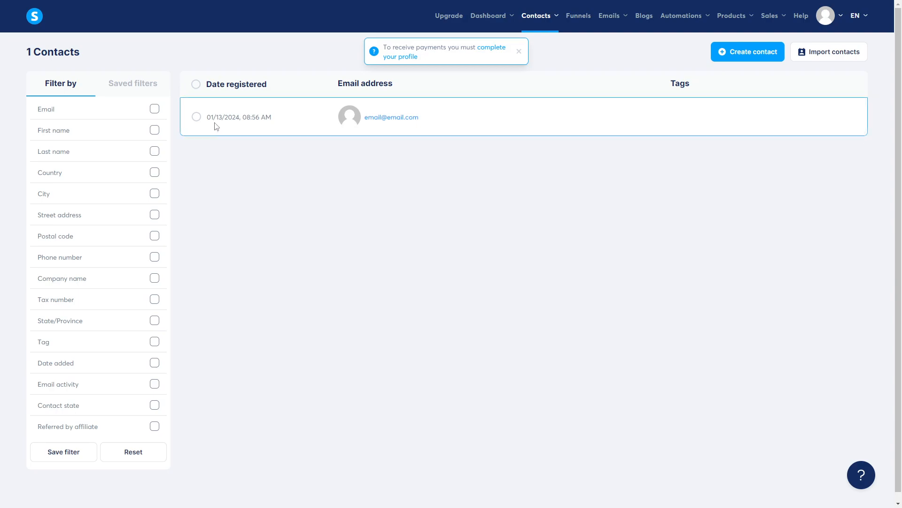
pyautogui.moveTo(210, 118); pyautogui.dragTo(275, 118)
pyautogui.click(308, 133)
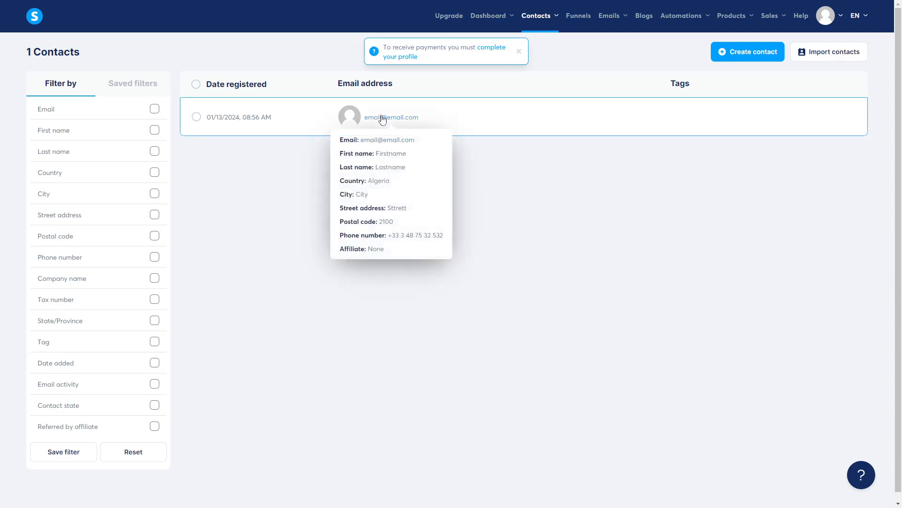
pyautogui.moveTo(379, 117)
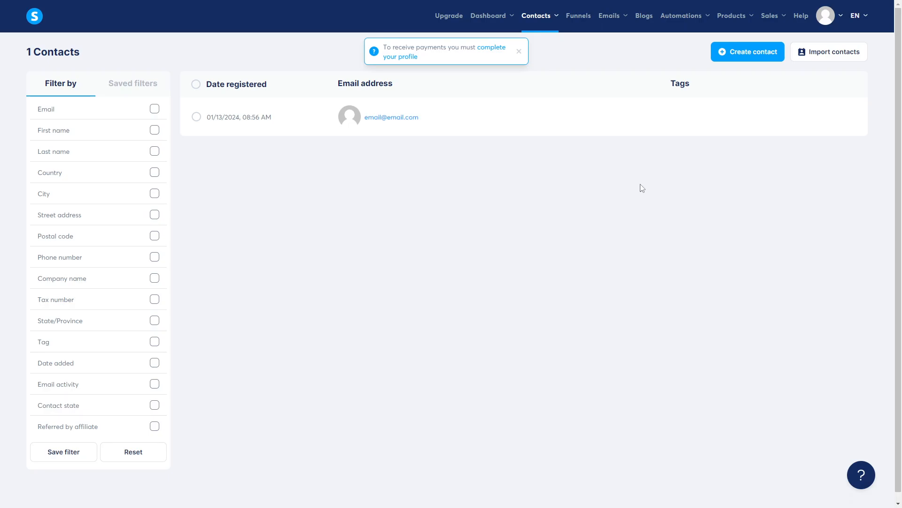
# Examine the contact import page's CSV delimiter, tag, campaign and previous import sections, and return to the contacts list
pyautogui.click(828, 54)
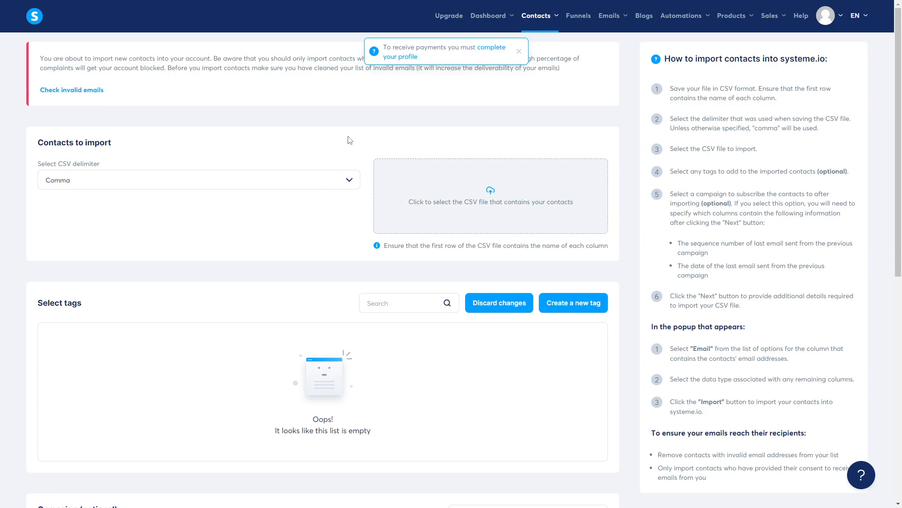
pyautogui.scroll(-3, 327, 151)
pyautogui.scroll(3, 327, 155)
pyautogui.scroll(-3, 276, 188)
pyautogui.scroll(-3, 302, 211)
pyautogui.scroll(6, 302, 211)
pyautogui.click(92, 182)
pyautogui.click(154, 145)
pyautogui.scroll(-5, 696, 174)
pyautogui.scroll(5, 750, 278)
pyautogui.scroll(-5, 740, 247)
pyautogui.scroll(-4, 722, 256)
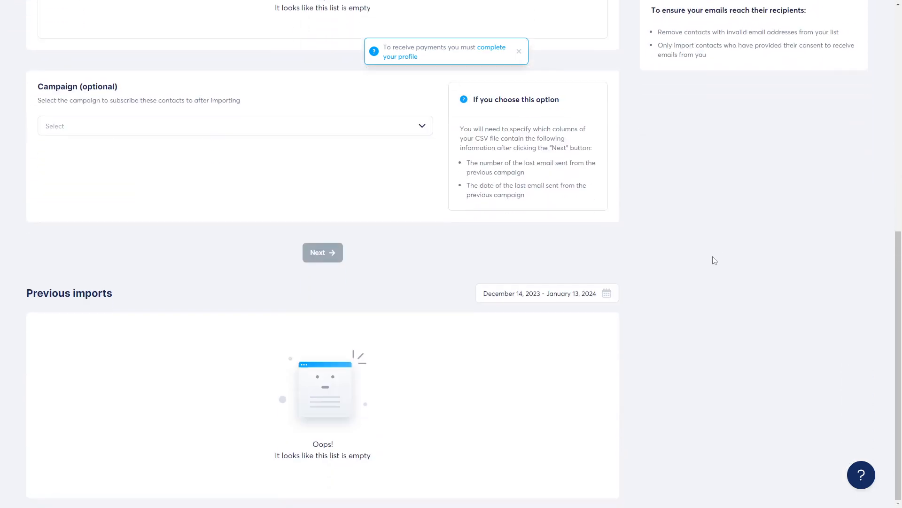
pyautogui.scroll(9, 712, 254)
pyautogui.hotkey('alt', 'Left')
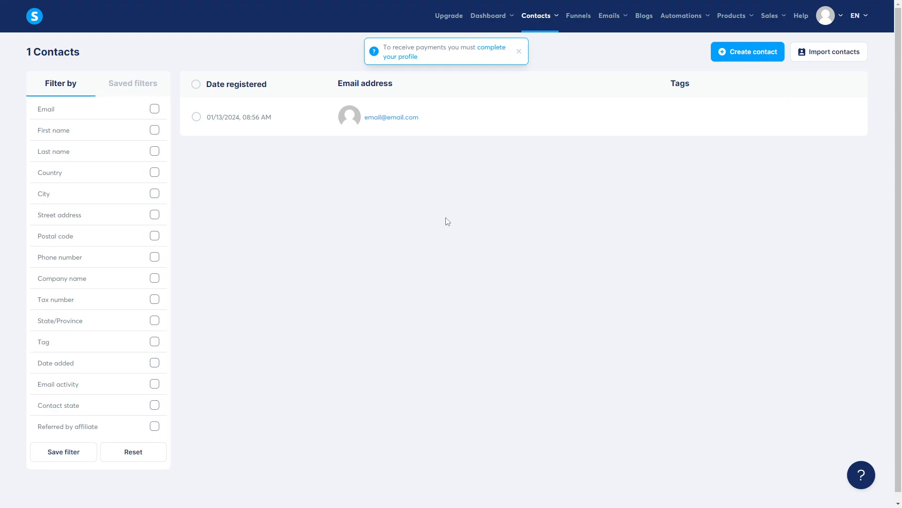
# Start creating a new funnel and name it Funnel#1
pyautogui.click(577, 18)
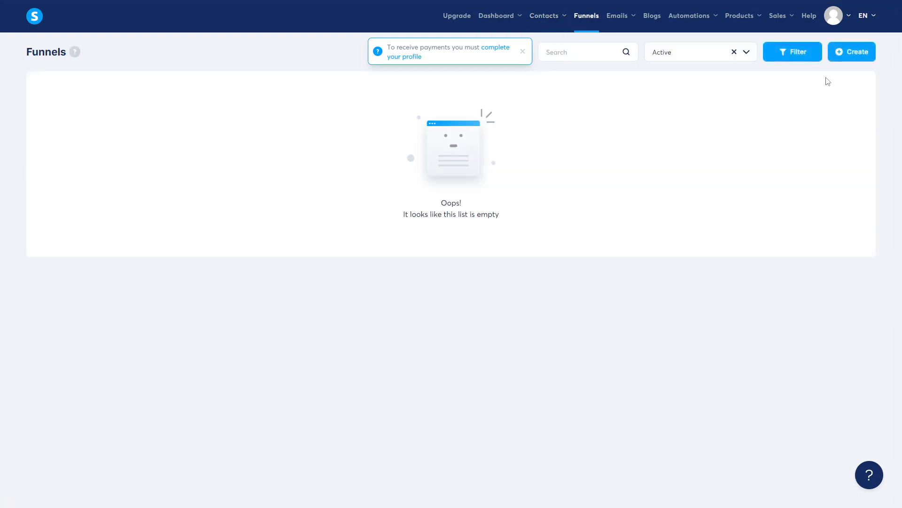
pyautogui.click(849, 54)
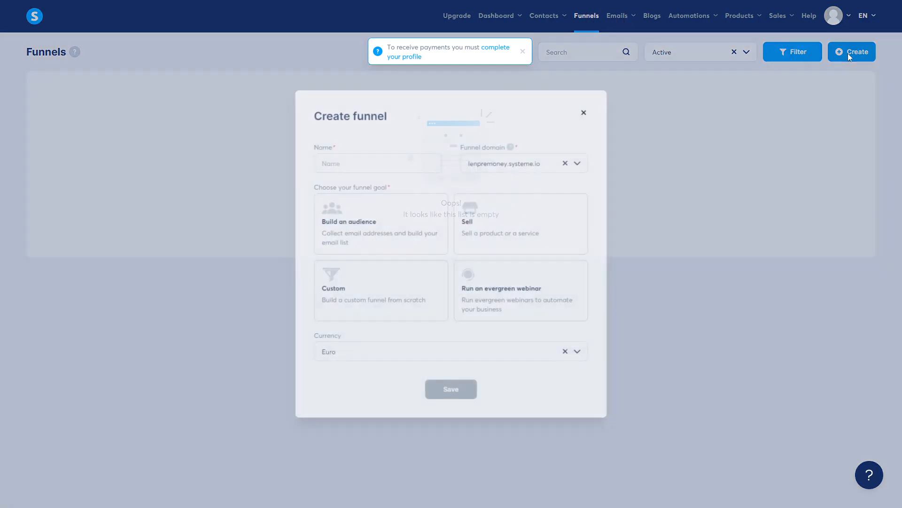
pyautogui.click(361, 163)
pyautogui.write('F')
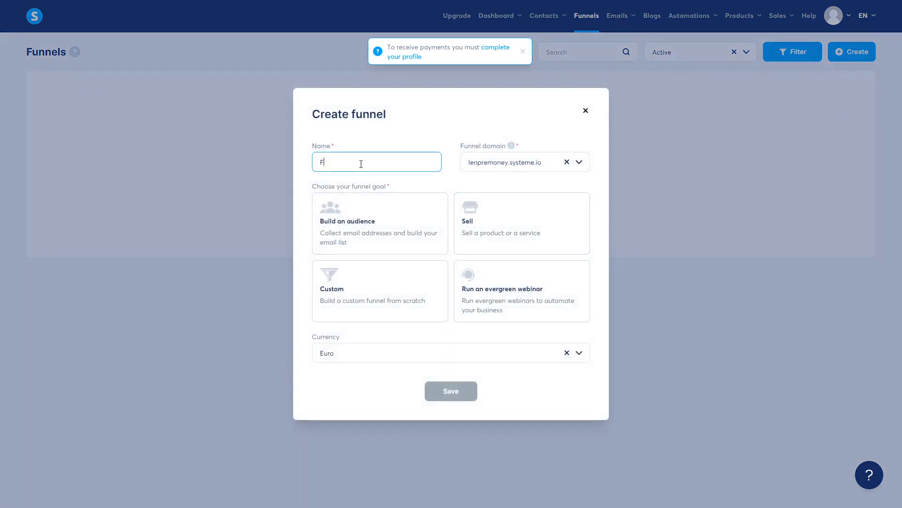
pyautogui.write('unnel#1')
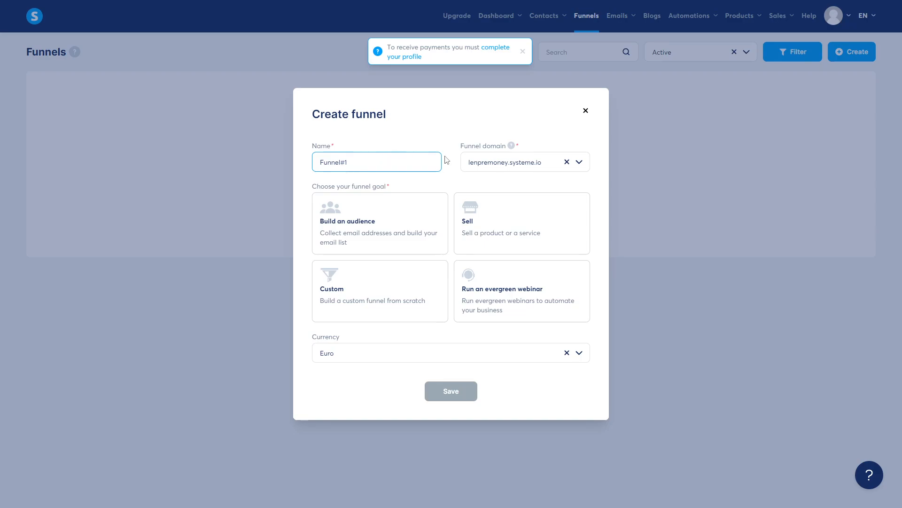
# Choose "Run an evergreen webinar" as the funnel's goal
pyautogui.moveTo(468, 165); pyautogui.dragTo(540, 165)
pyautogui.click(522, 163)
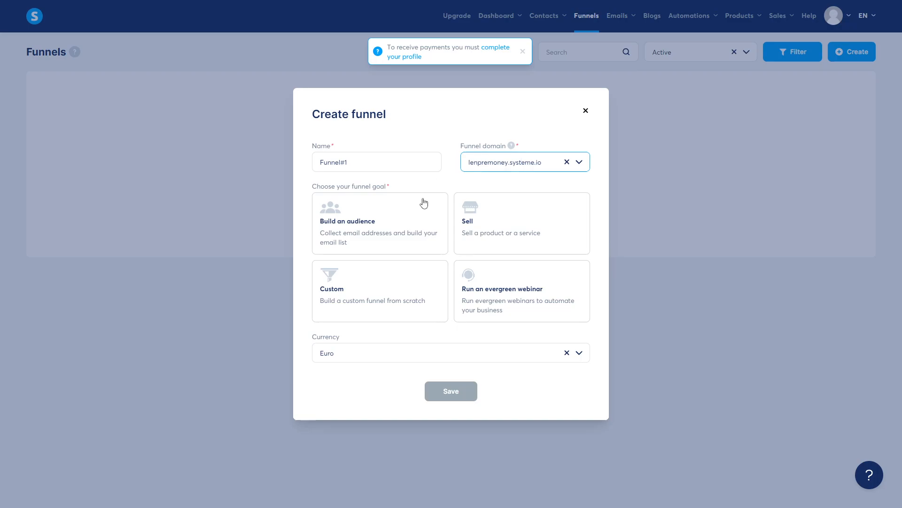
pyautogui.moveTo(313, 187); pyautogui.dragTo(367, 186)
pyautogui.click(369, 186)
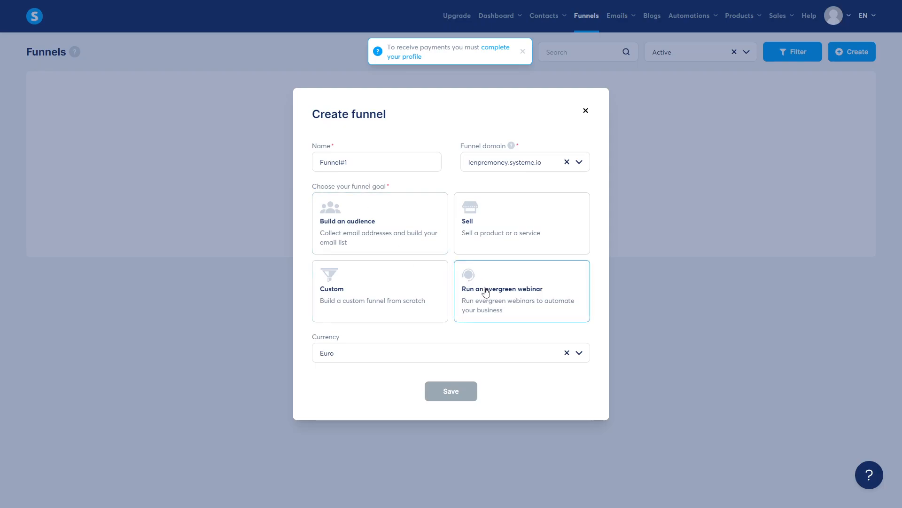
pyautogui.click(498, 299)
pyautogui.click(360, 296)
pyautogui.click(394, 241)
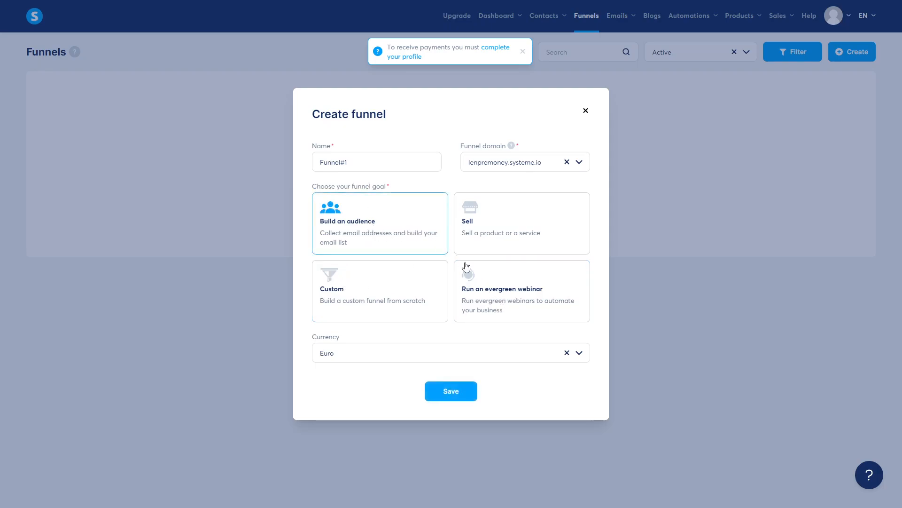
pyautogui.click(471, 299)
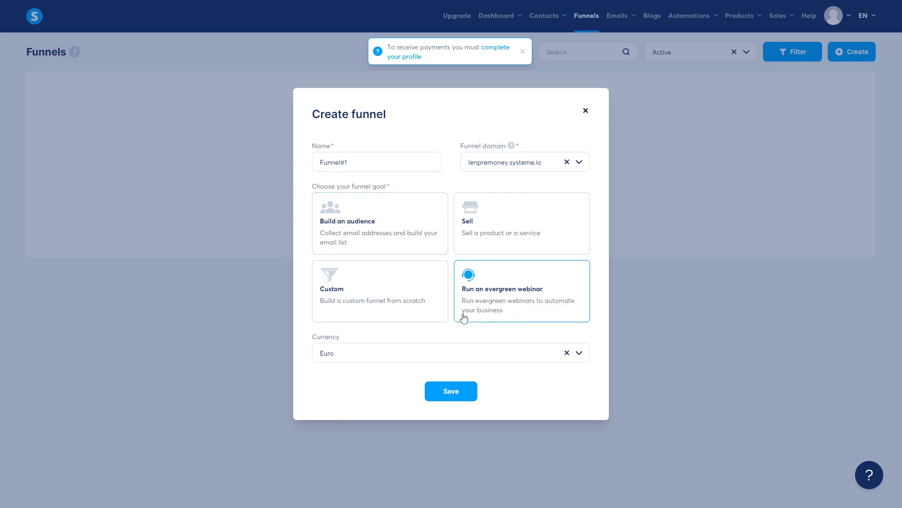
# Try to save the evergreen webinar funnel with Euro as its currency
pyautogui.click(362, 358)
pyautogui.click(303, 376)
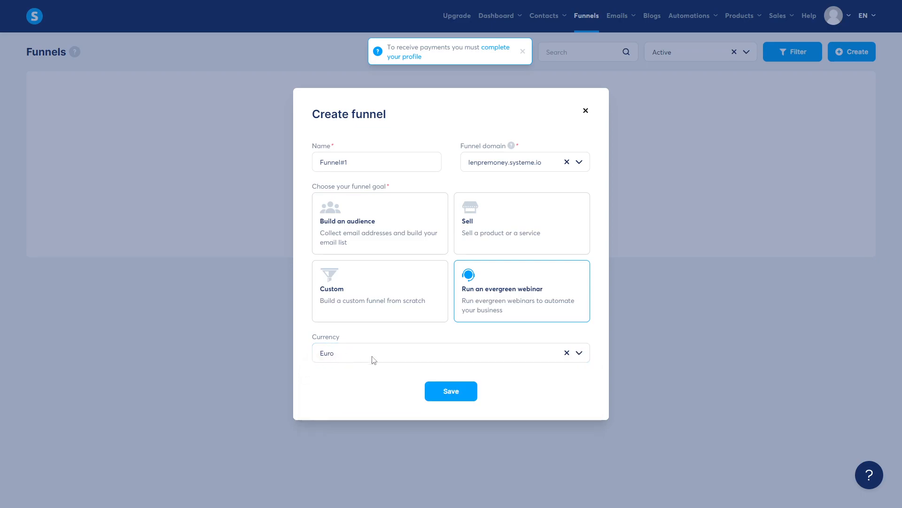
pyautogui.click(451, 397)
pyautogui.moveTo(323, 406); pyautogui.dragTo(464, 408)
pyautogui.click(490, 408)
pyautogui.doubleClick(490, 409)
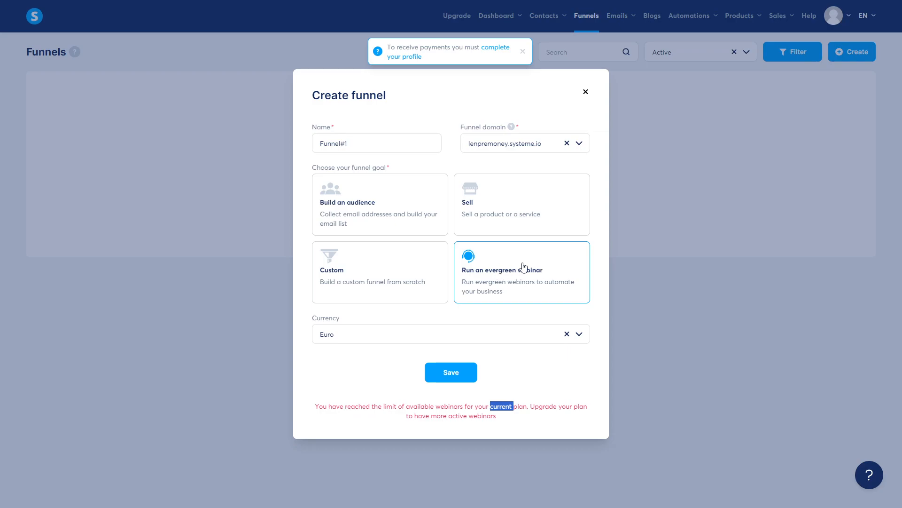
# Switch the funnel goal to "Build an audience" and save the new funnel
pyautogui.click(372, 207)
pyautogui.click(466, 374)
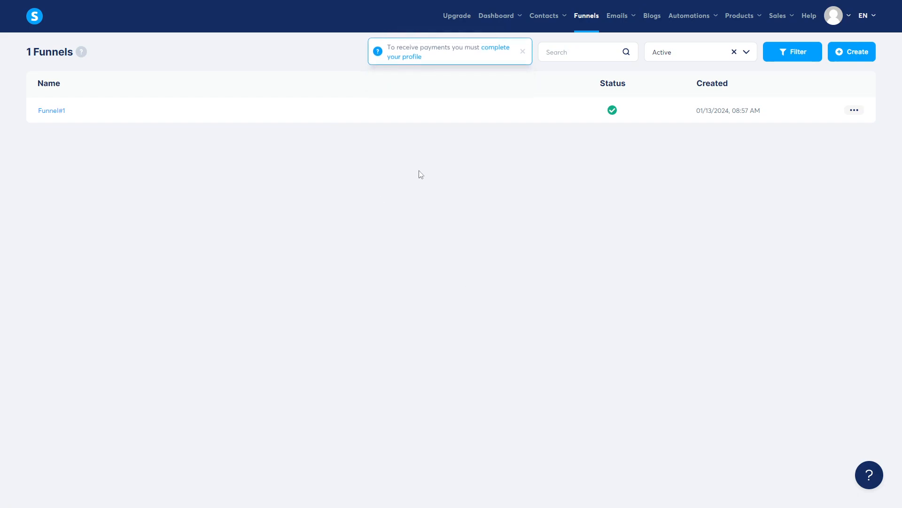
# Review the name, domain and currency settings of Funnel#1 from the funnels list, and close them unchanged
pyautogui.click(853, 111)
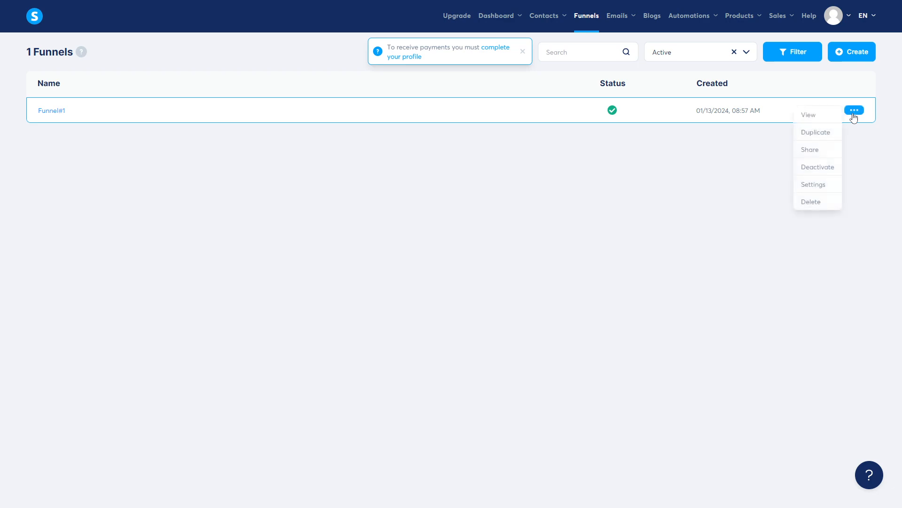
pyautogui.click(813, 185)
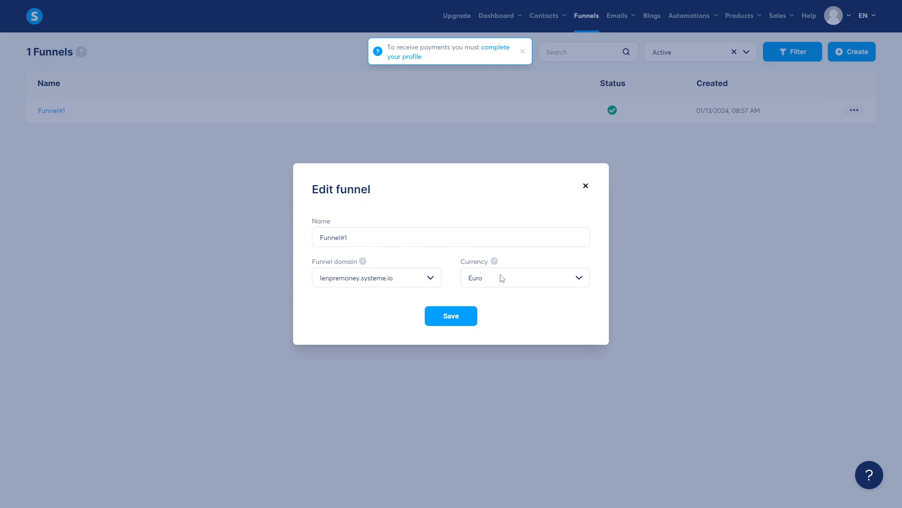
pyautogui.click(585, 186)
# Open Funnel#1 and review its funnel settings and marketplace offer form without saving anything
pyautogui.click(53, 112)
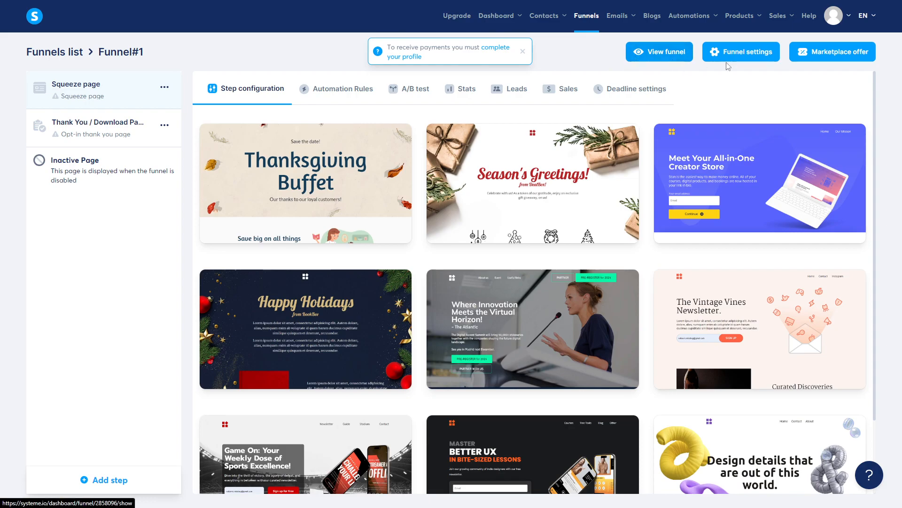
pyautogui.click(741, 58)
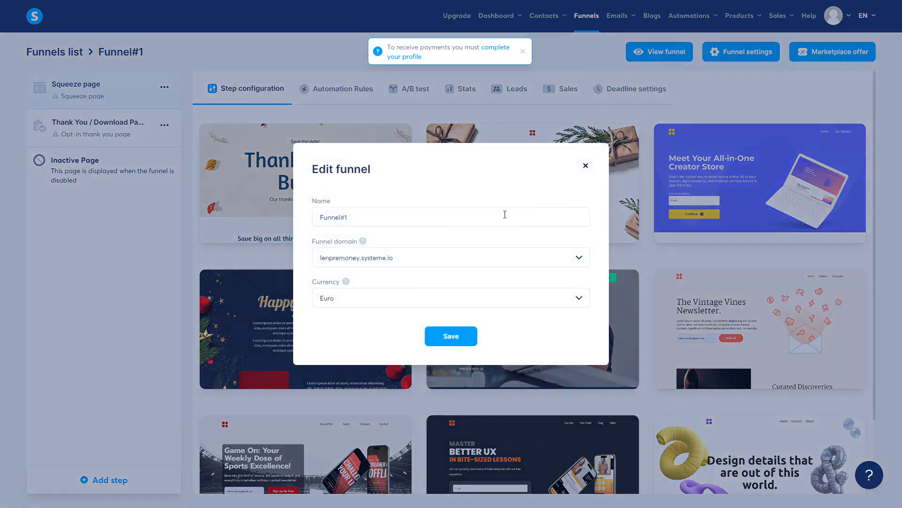
pyautogui.click(586, 167)
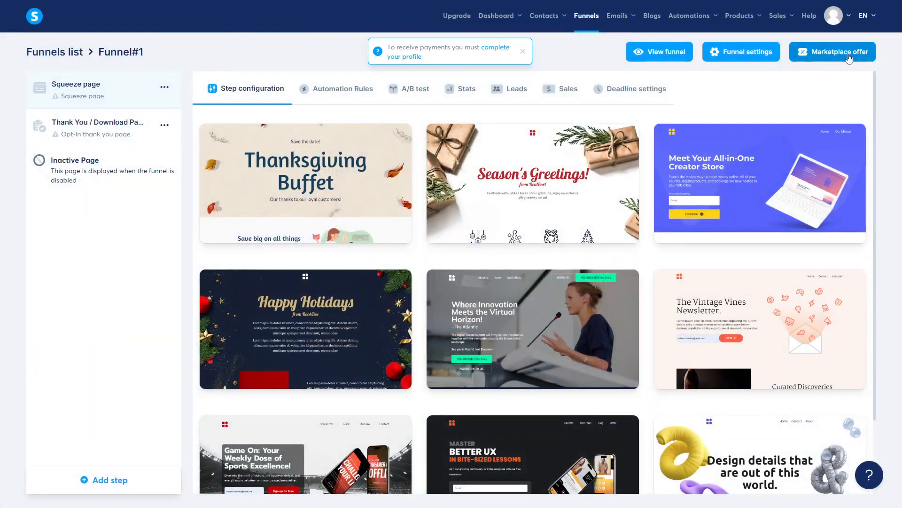
pyautogui.click(848, 58)
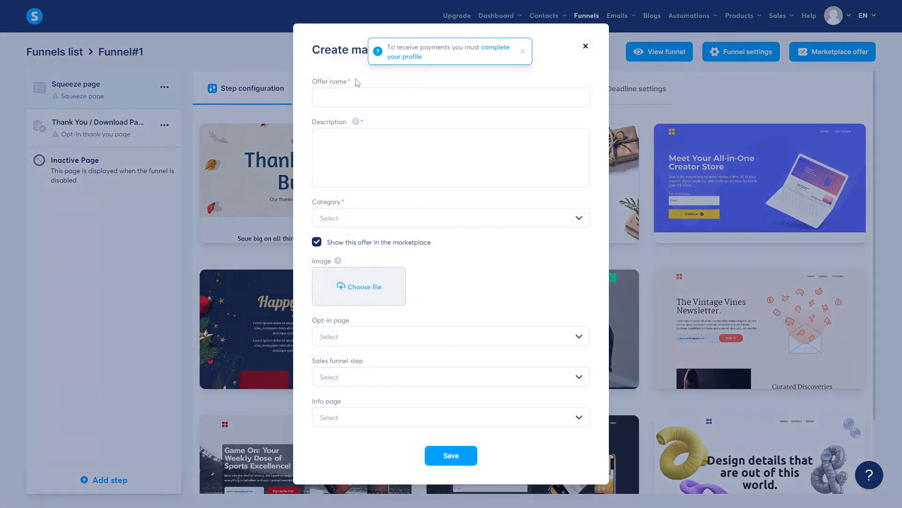
pyautogui.click(586, 46)
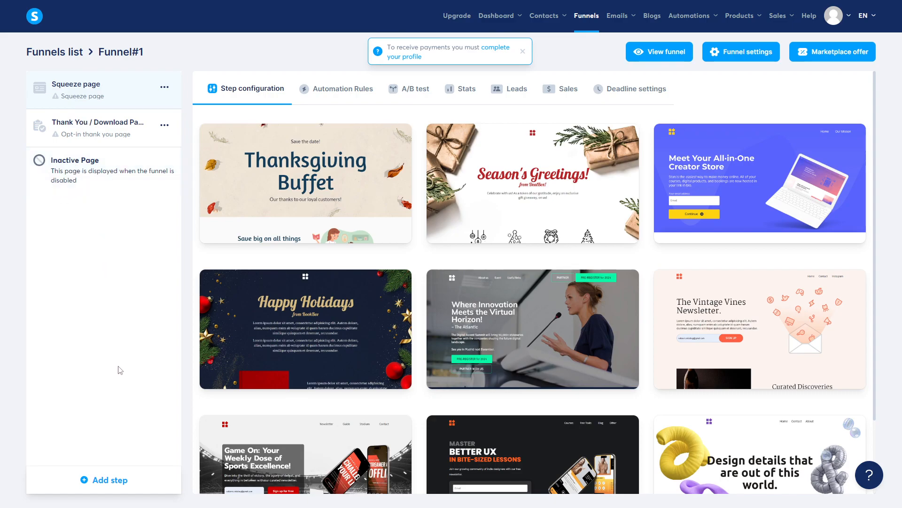
# Examine the step types available when adding a new funnel step, and leave the form without creating one
pyautogui.click(95, 482)
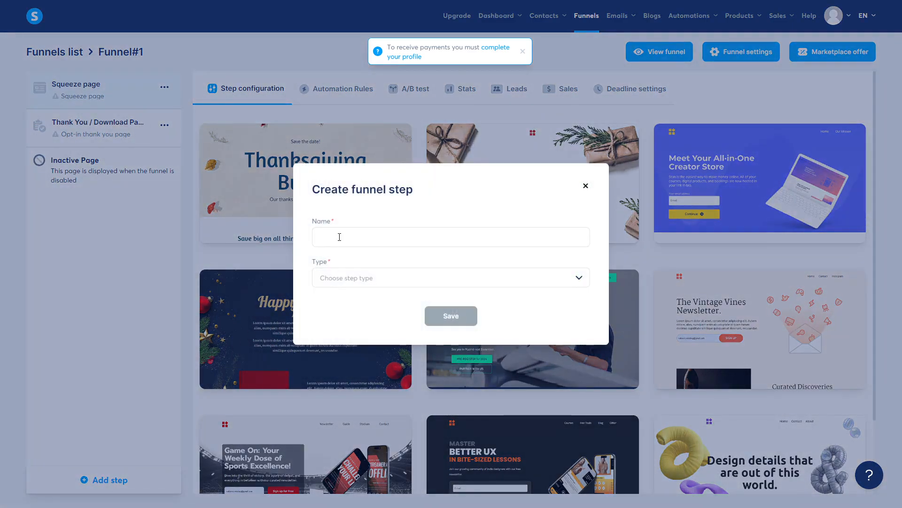
pyautogui.click(345, 277)
pyautogui.scroll(-3, 371, 359)
pyautogui.scroll(-3, 388, 358)
pyautogui.scroll(5, 389, 329)
pyautogui.scroll(-3, 376, 320)
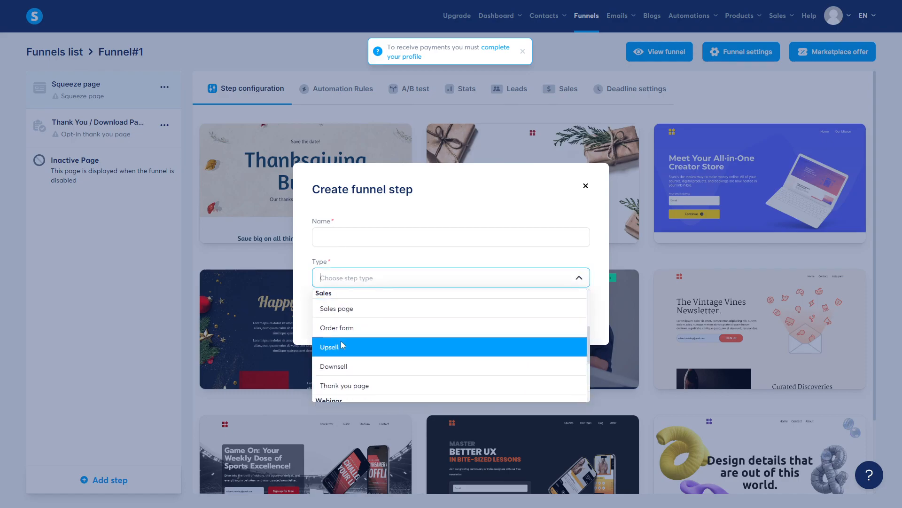
pyautogui.scroll(-3, 357, 363)
pyautogui.click(463, 201)
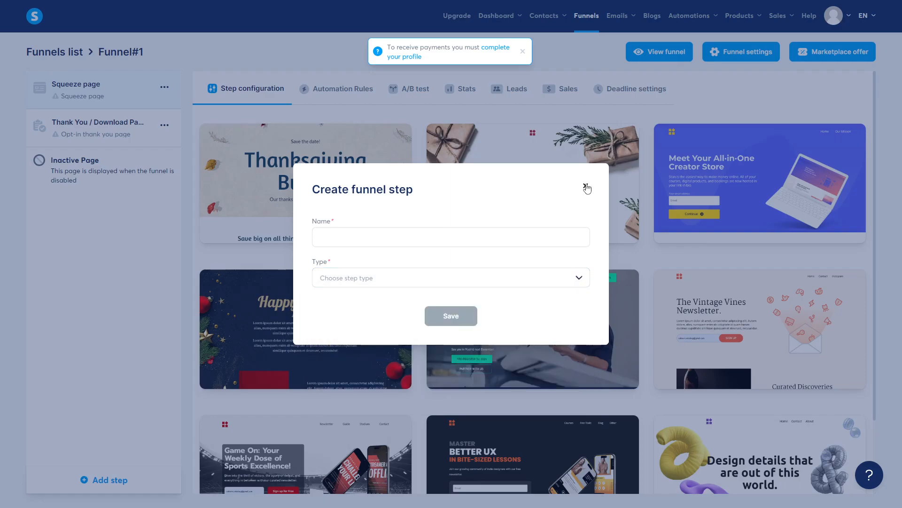
pyautogui.click(586, 187)
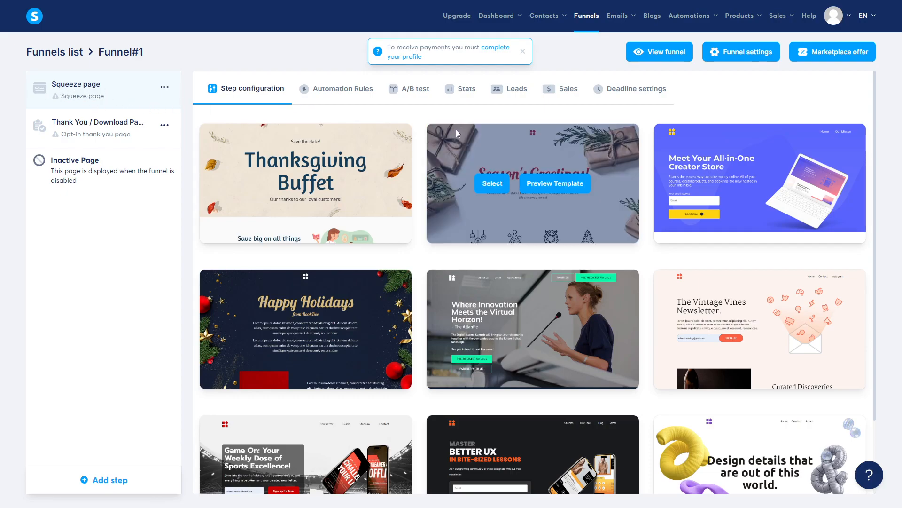
# Select the "Meet Your All-in-One Creator Store" template for the squeeze page
pyautogui.scroll(-2, 444, 281)
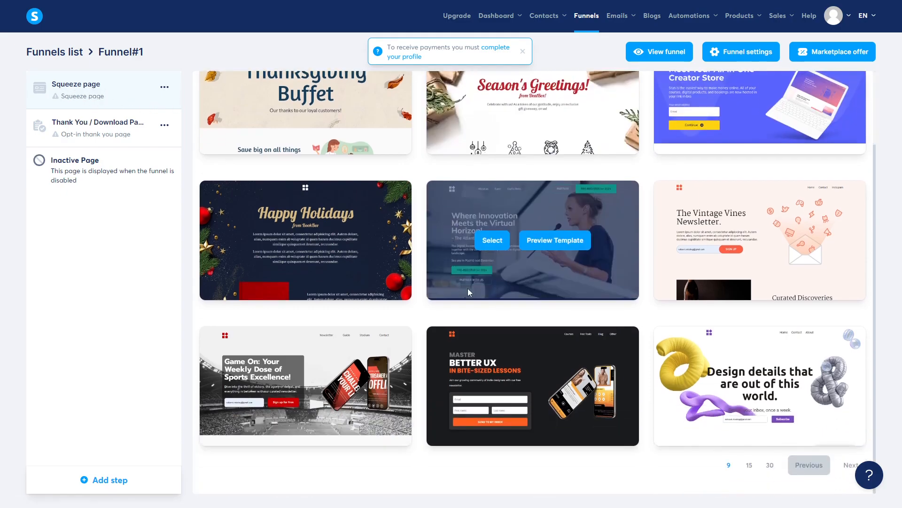
pyautogui.scroll(2, 412, 291)
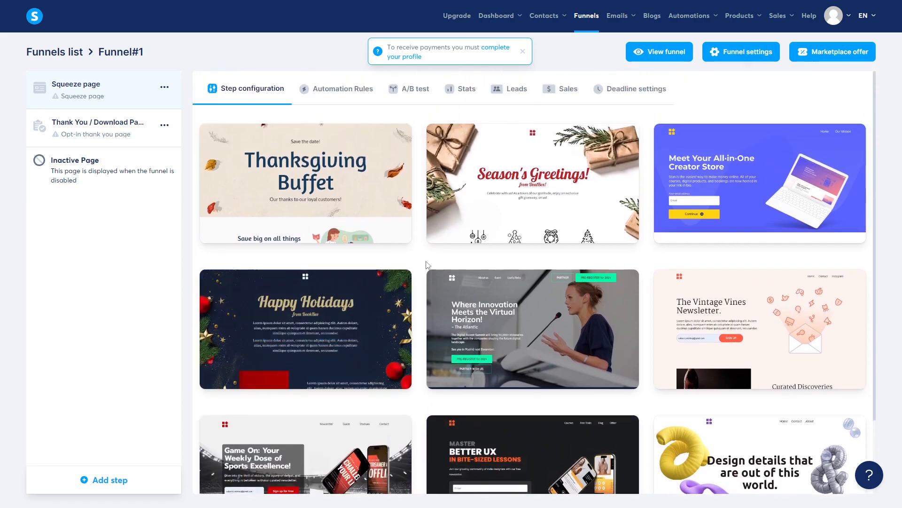
pyautogui.click(719, 186)
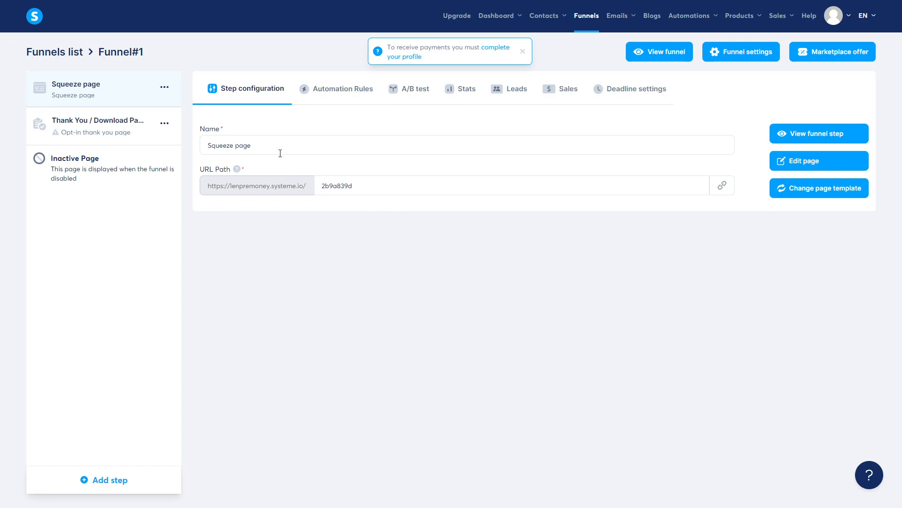
# Rename the squeeze page step to Landdingpage#1
pyautogui.moveTo(282, 149); pyautogui.dragTo(155, 148)
pyautogui.write('Ladningpaeg#1')
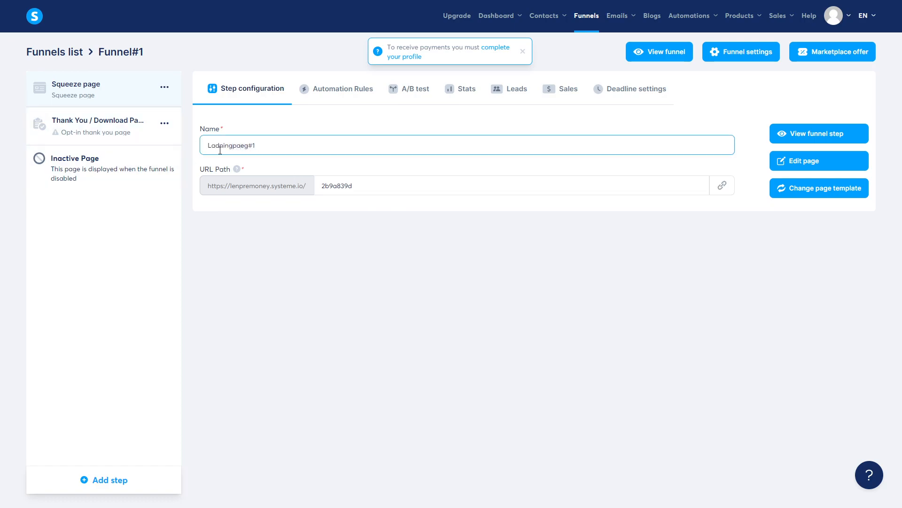
pyautogui.press('BackSpace')
pyautogui.press('BackSpace')
pyautogui.press('BackSpace')
pyautogui.write('ndd')
# Set the landing page's URL path to free-download
pyautogui.press('Tab')
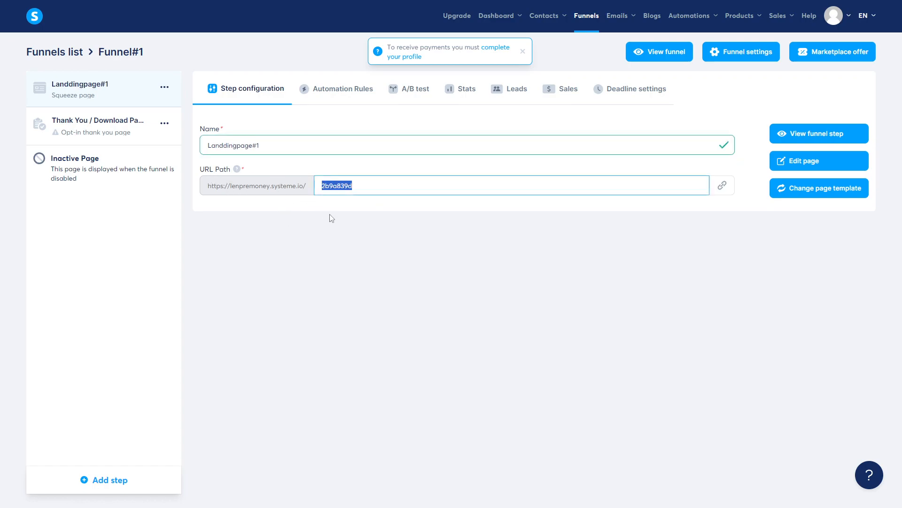
pyautogui.write('free-download')
pyautogui.click(360, 240)
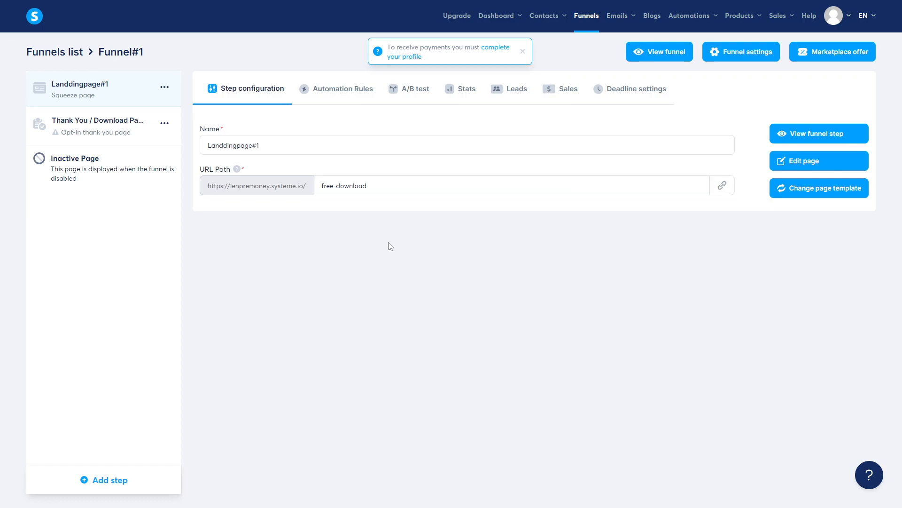
# Open the landing page in the page editor and examine the template's sections and the available elements
pyautogui.click(799, 164)
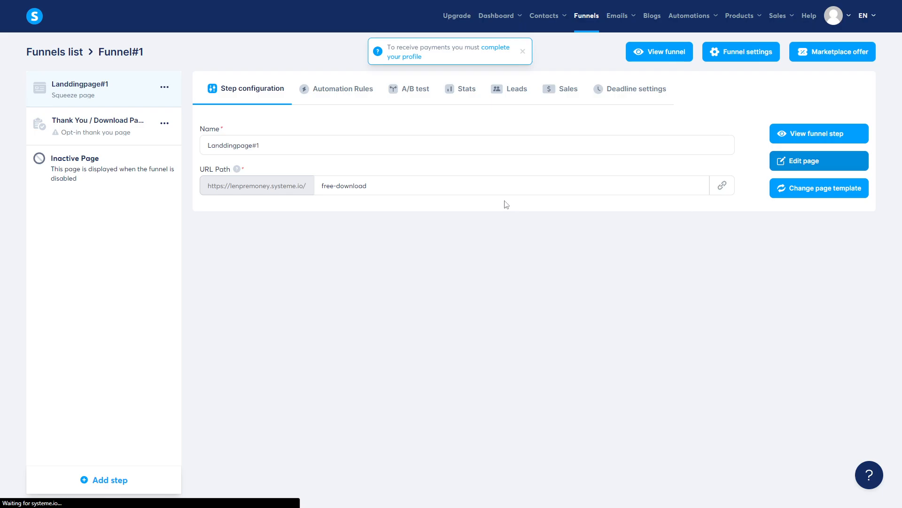
pyautogui.scroll(-20, 460, 207)
pyautogui.scroll(18, 465, 227)
pyautogui.scroll(2, 436, 198)
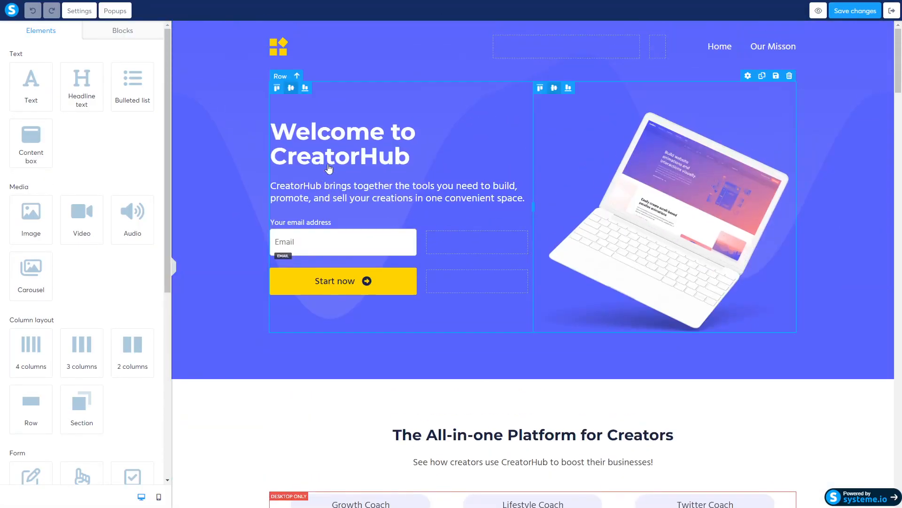
pyautogui.scroll(-20, 525, 201)
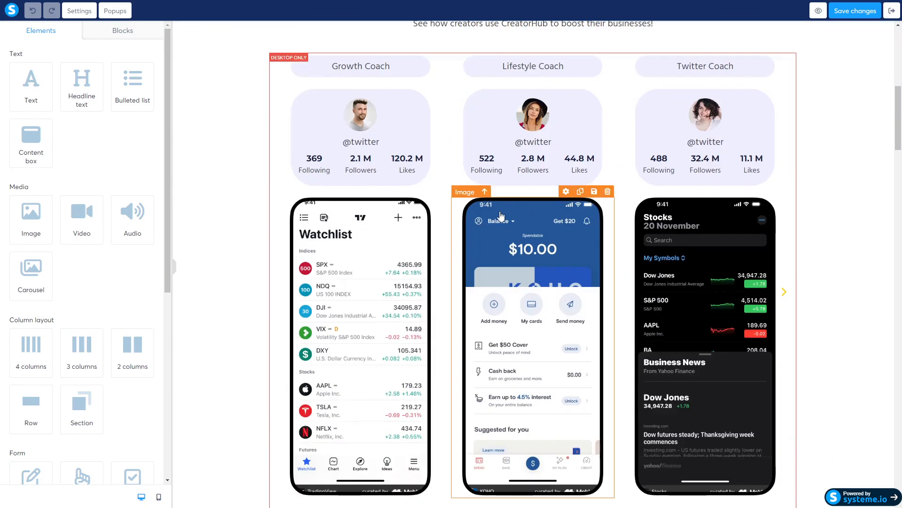
pyautogui.scroll(20, 500, 222)
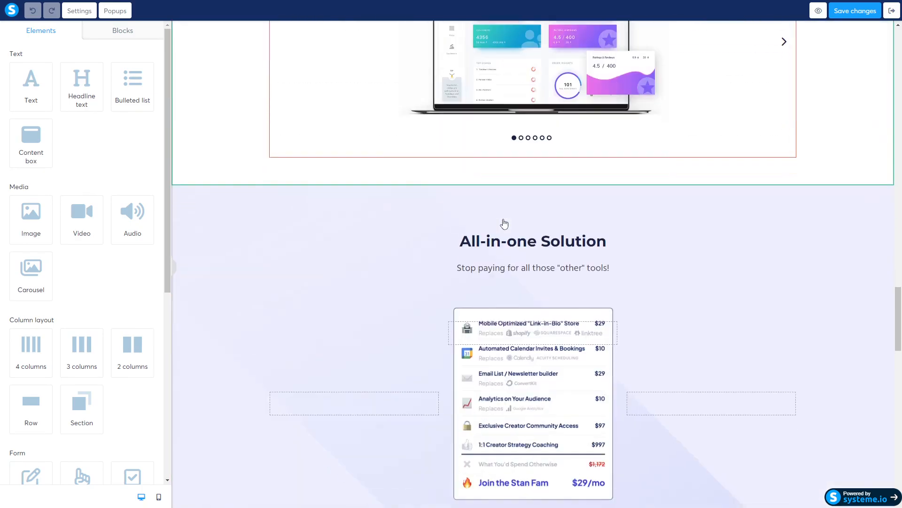
pyautogui.scroll(5, 503, 224)
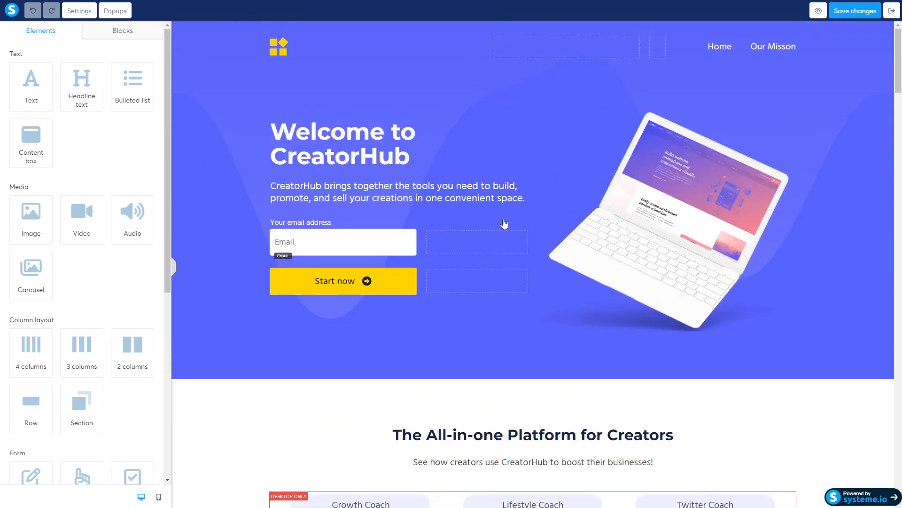
pyautogui.scroll(-3, 552, 243)
pyautogui.scroll(-3, 551, 243)
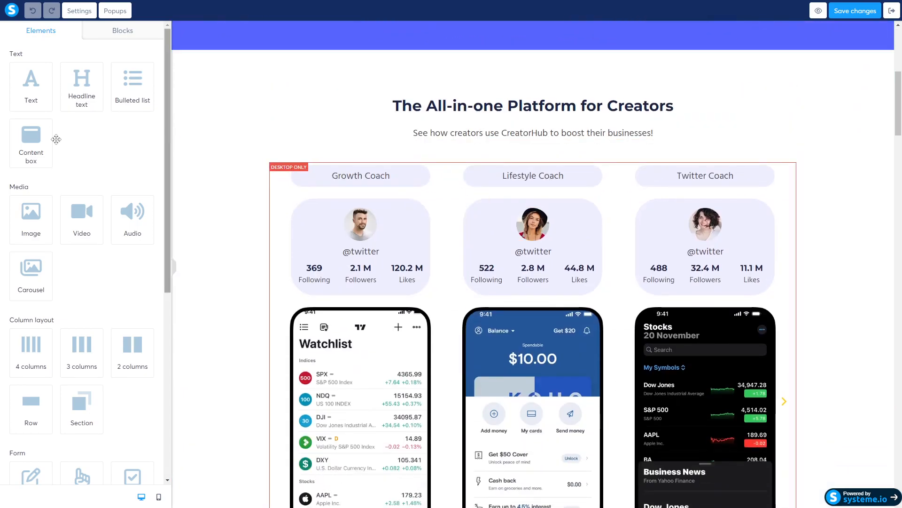
pyautogui.rightClick(63, 227)
pyautogui.click(81, 186)
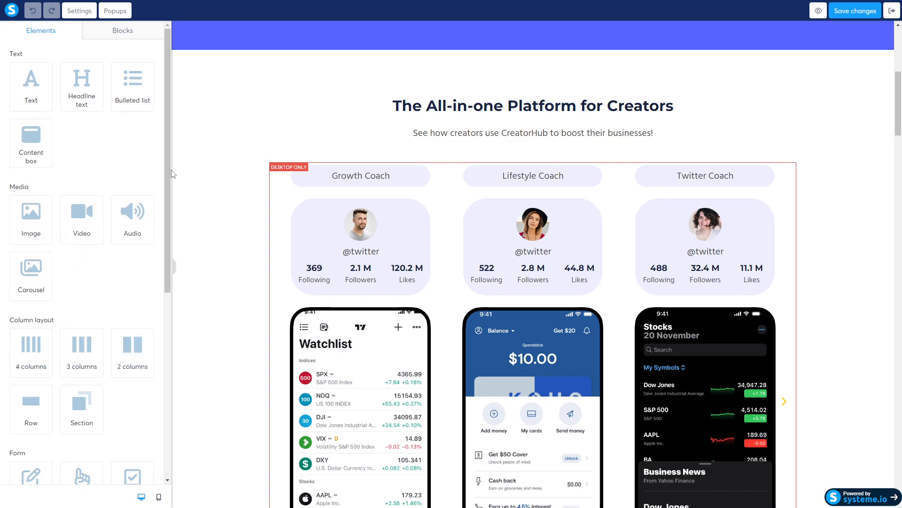
pyautogui.scroll(-3, 285, 204)
pyautogui.scroll(-10, 285, 205)
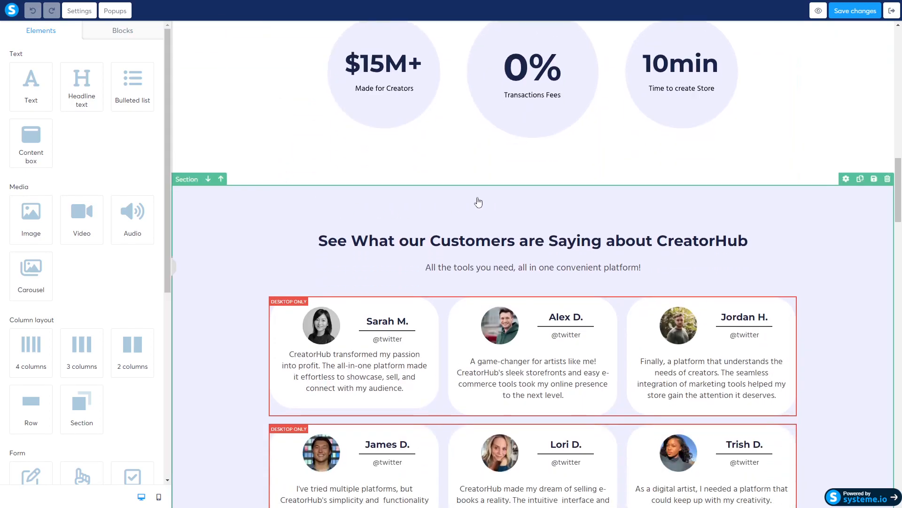
# Review the image settings of the circle behind the "$15M+ Made for Creators" figure
pyautogui.click(384, 68)
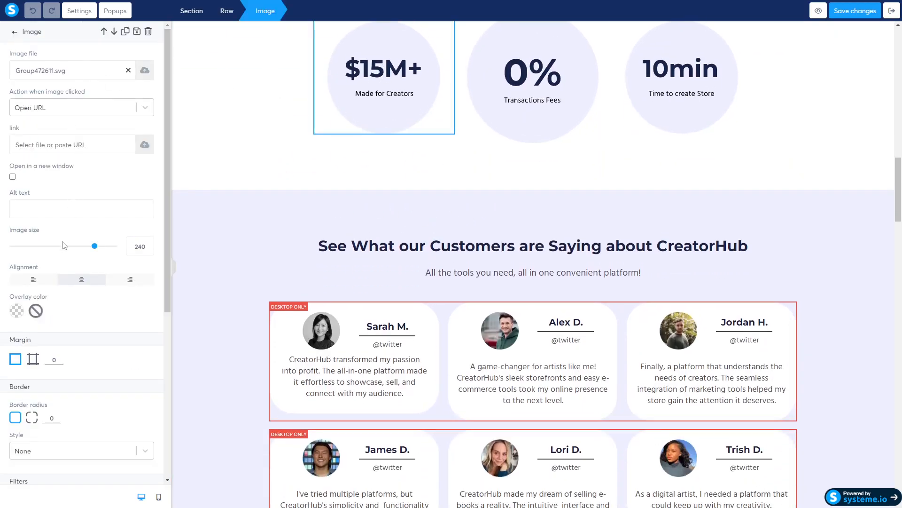
pyautogui.scroll(-5, 71, 246)
pyautogui.scroll(5, 77, 252)
# Replace the customer testimonials headline text with "See our reviews"
pyautogui.doubleClick(412, 246)
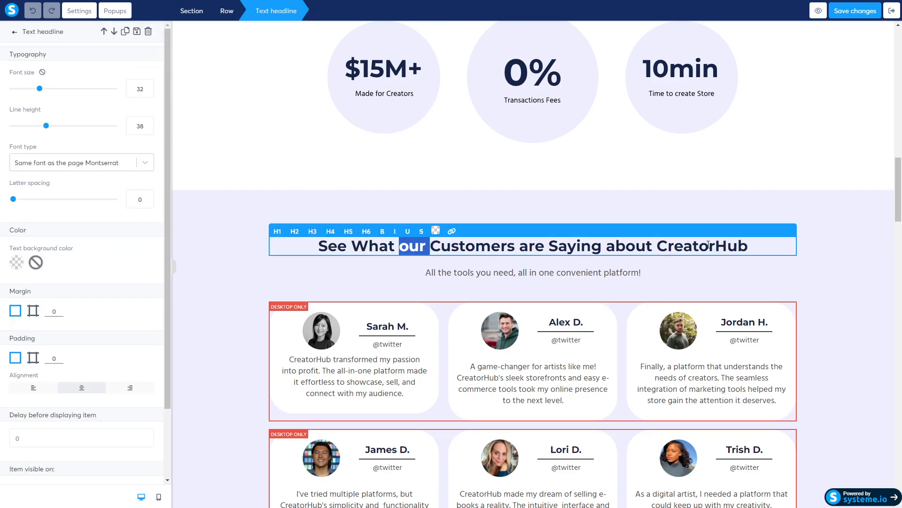
pyautogui.moveTo(762, 249); pyautogui.dragTo(337, 254)
pyautogui.click(618, 241)
pyautogui.moveTo(759, 247); pyautogui.dragTo(331, 242)
pyautogui.press('BackSpace')
pyautogui.press('BackSpace')
pyautogui.write('S')
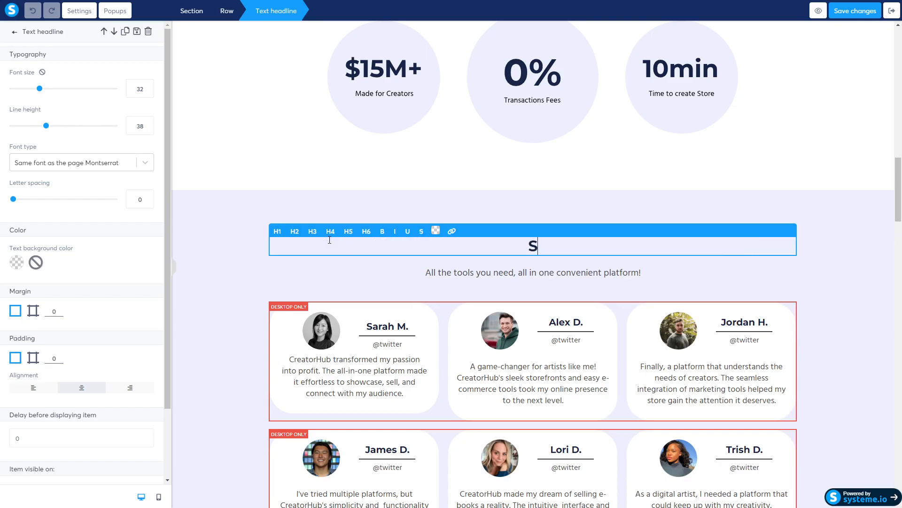
pyautogui.write('ee our reviews')
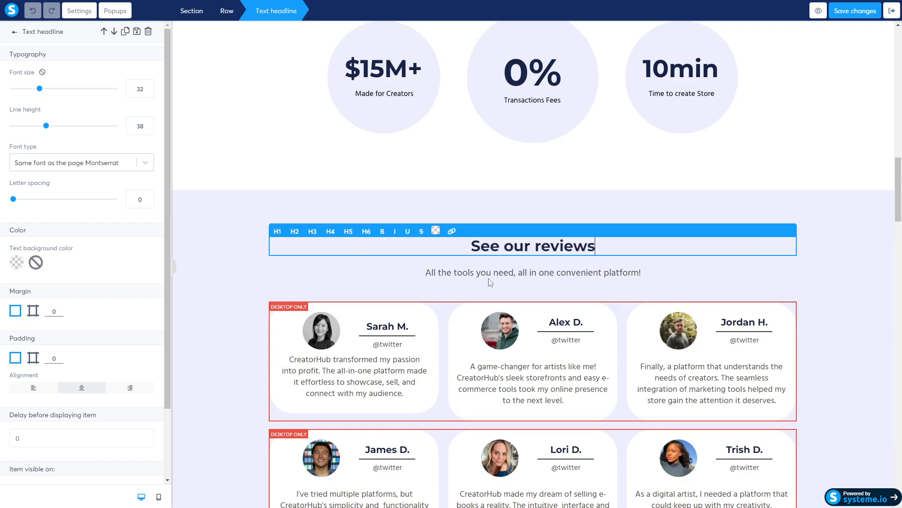
# Delete the entire "All-in-one Solution" pricing section from the landing page
pyautogui.scroll(-9, 411, 249)
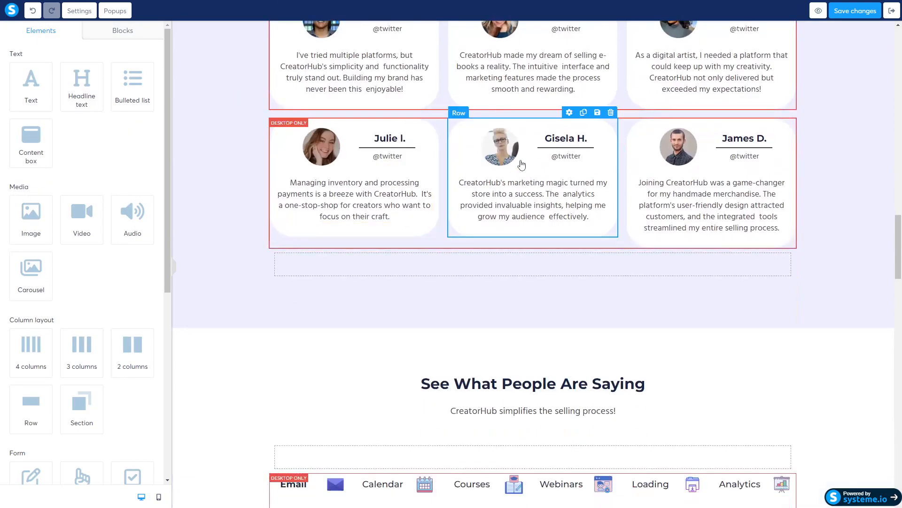
pyautogui.scroll(-4, 458, 177)
pyautogui.scroll(-9, 458, 177)
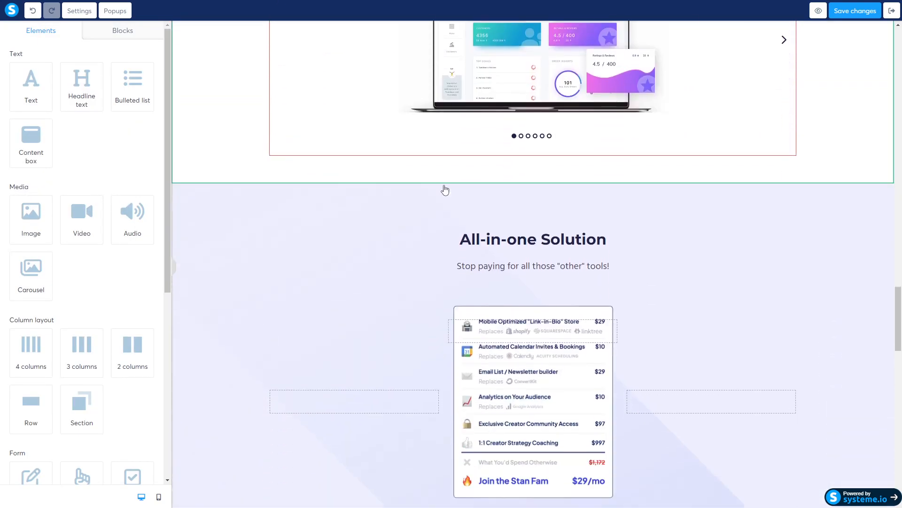
pyautogui.scroll(2, 752, 150)
pyautogui.scroll(-2, 658, 235)
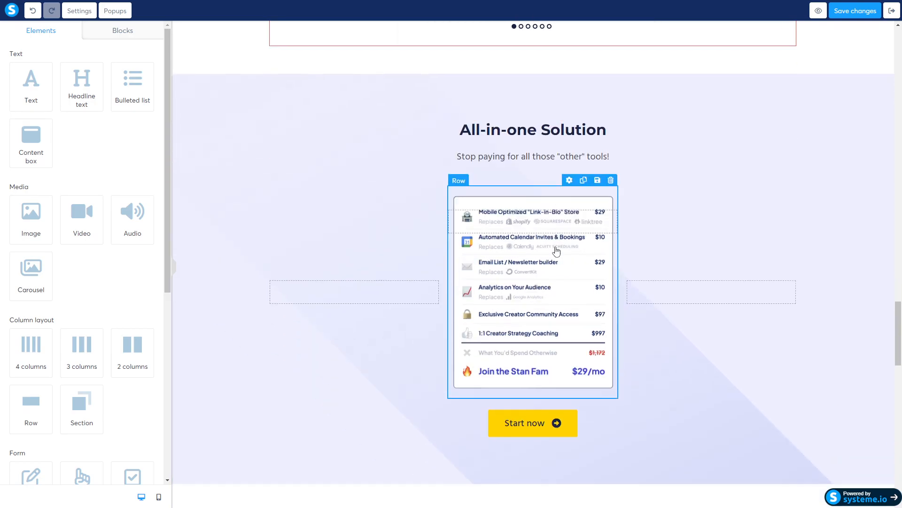
pyautogui.scroll(2, 628, 288)
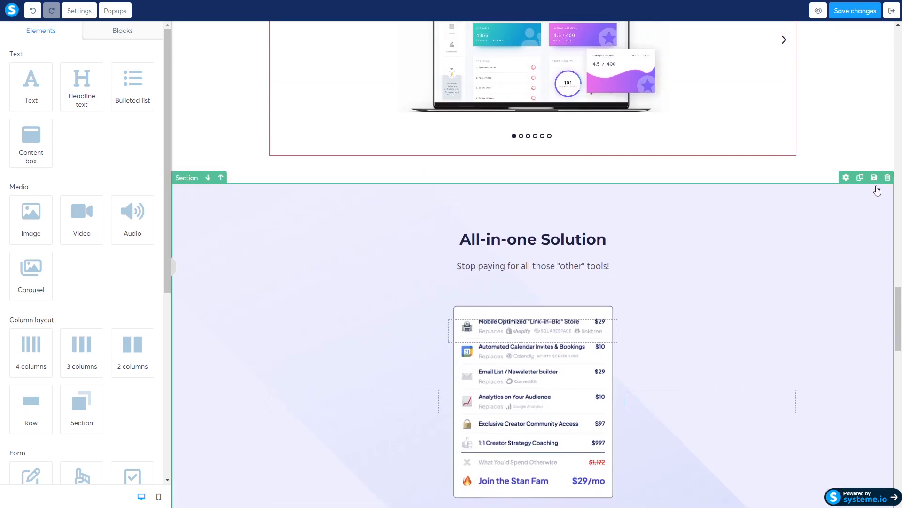
pyautogui.click(887, 177)
pyautogui.click(492, 49)
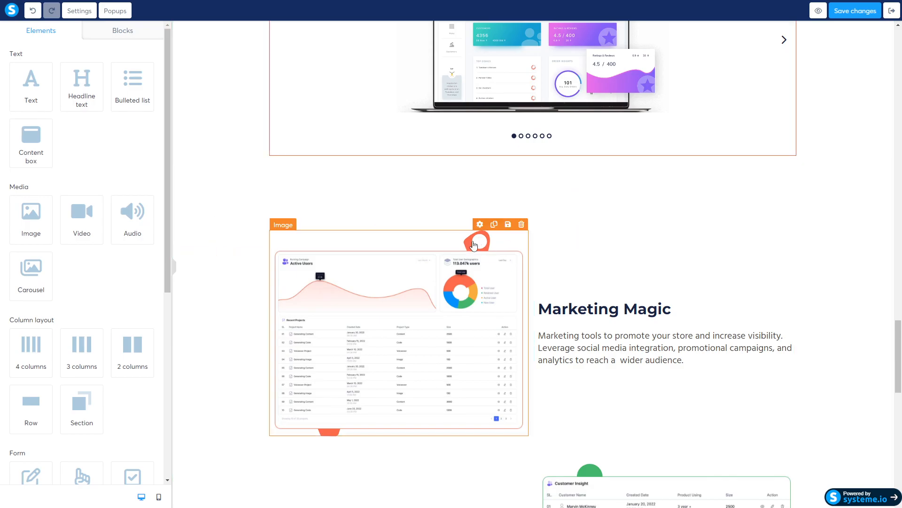
# Examine the rest of the landing page, including the footer links and social media icons and the customer reviews
pyautogui.scroll(-4, 494, 217)
pyautogui.scroll(-8, 514, 203)
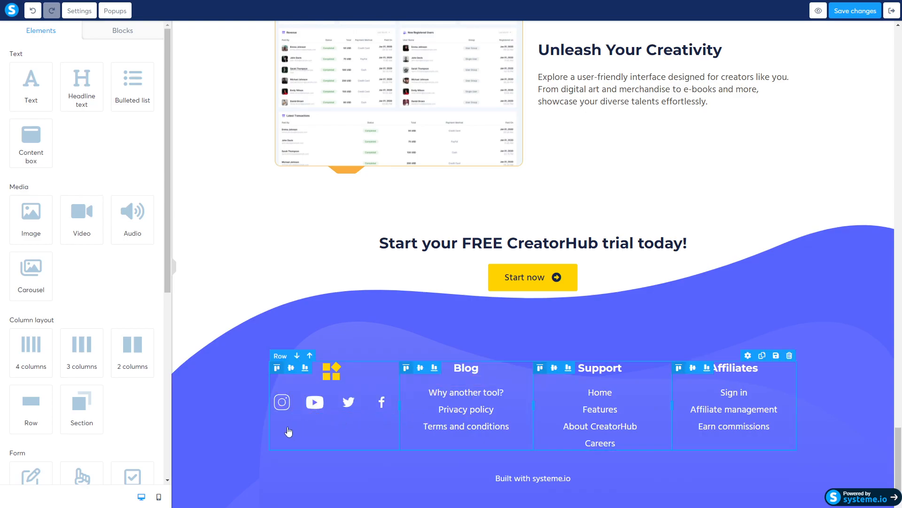
pyautogui.click(314, 403)
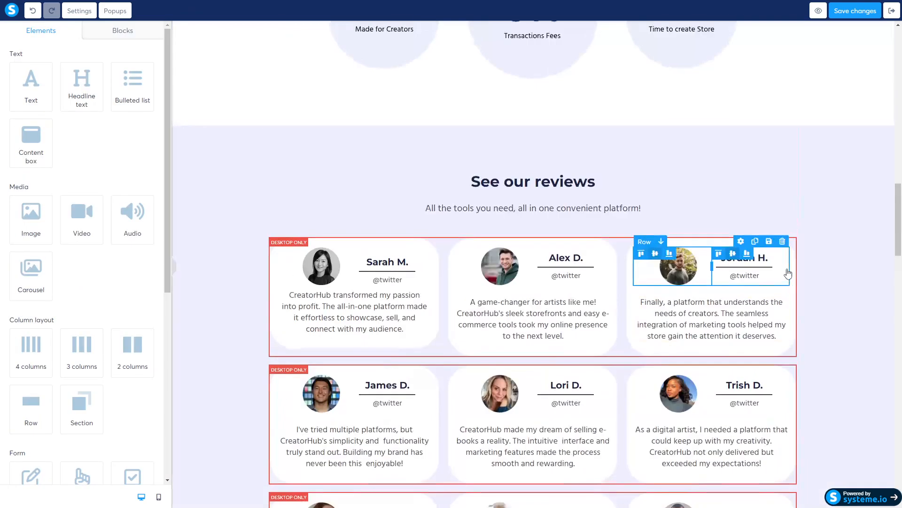
pyautogui.click(769, 250)
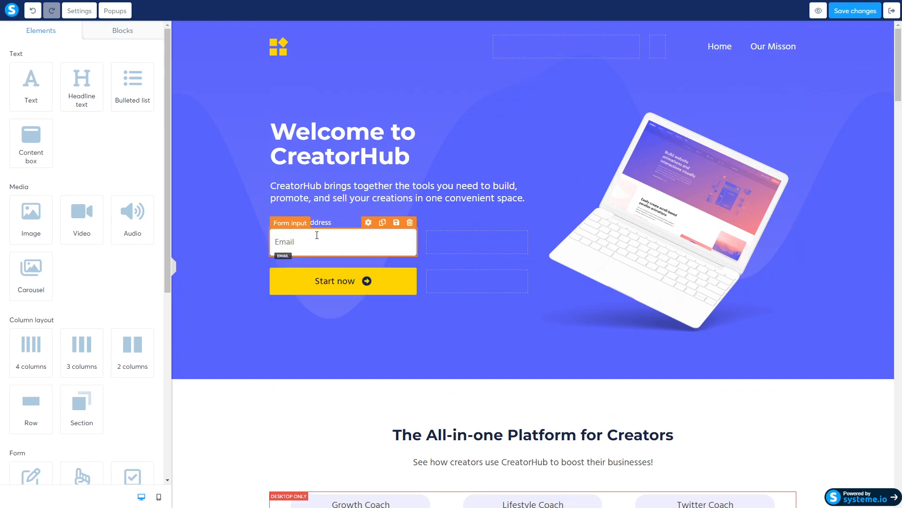
# Review the form input settings of the email field in the "Welcome to CreatorHub" section
pyautogui.scroll(-5, 433, 266)
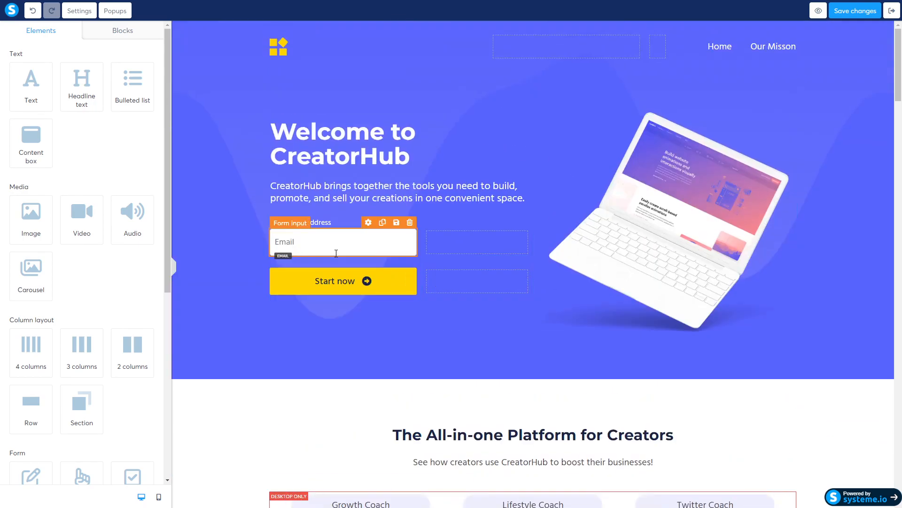
pyautogui.scroll(-5, 336, 253)
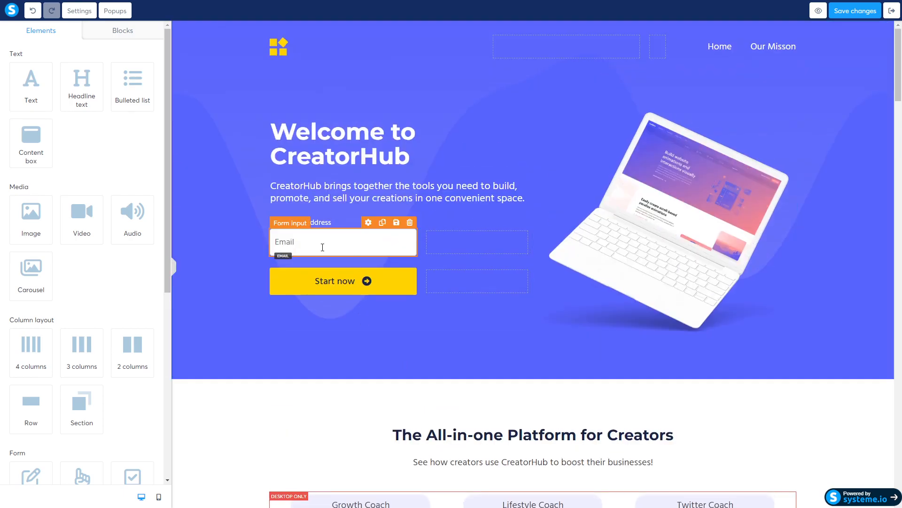
pyautogui.click(323, 250)
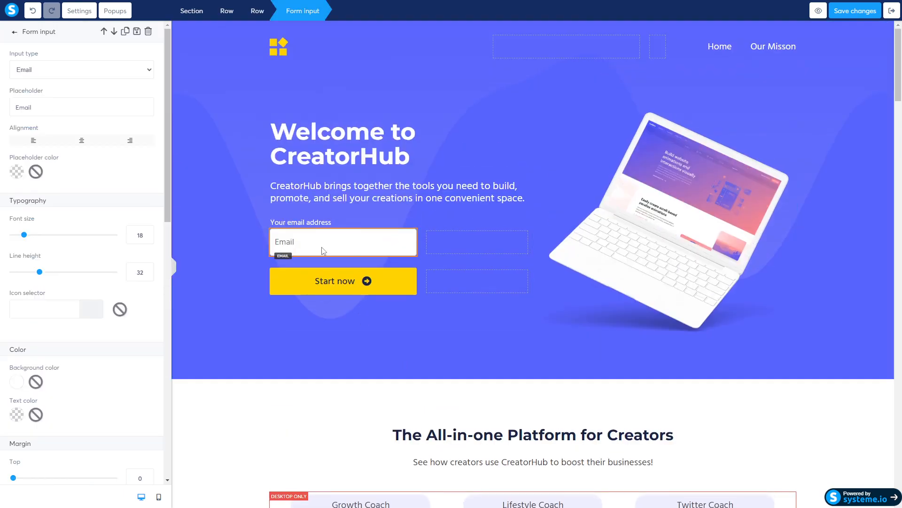
pyautogui.click(251, 229)
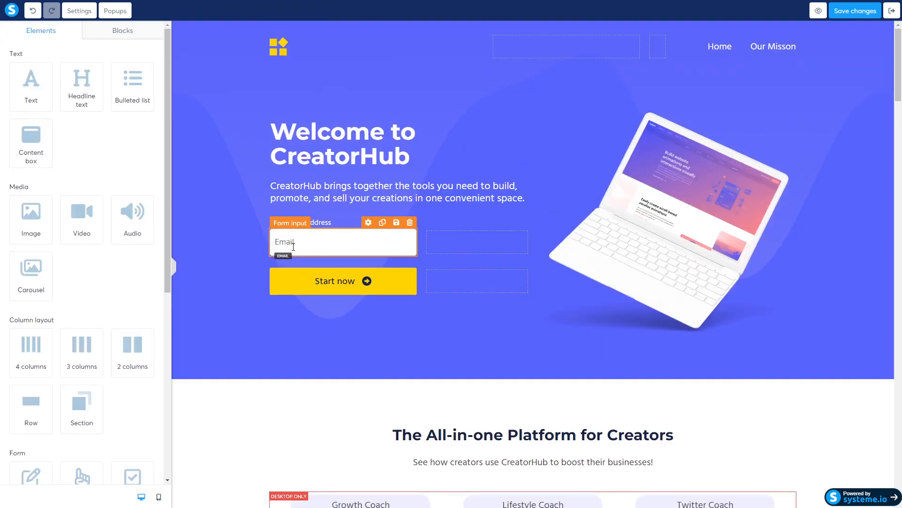
# Review the "Start now" button's redirect options, trying a custom URL and switching back to the next step
pyautogui.click(329, 286)
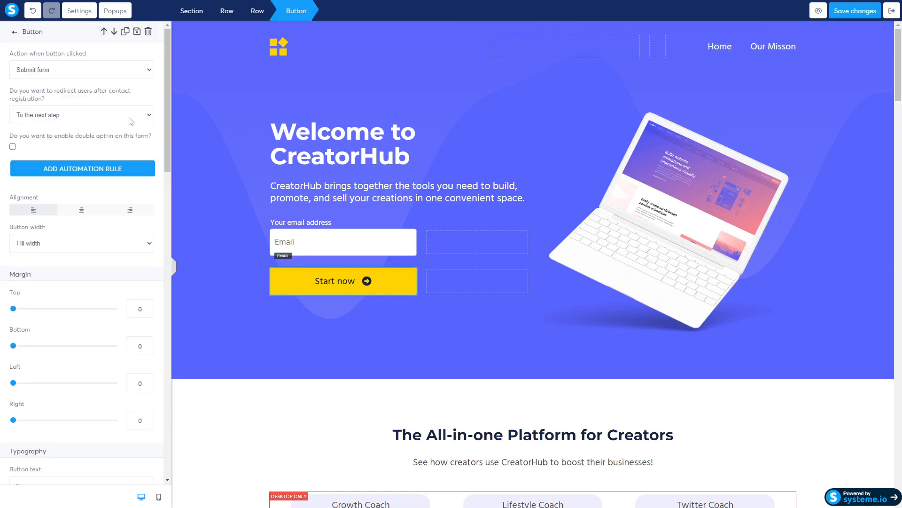
pyautogui.moveTo(16, 92); pyautogui.dragTo(37, 100)
pyautogui.click(59, 114)
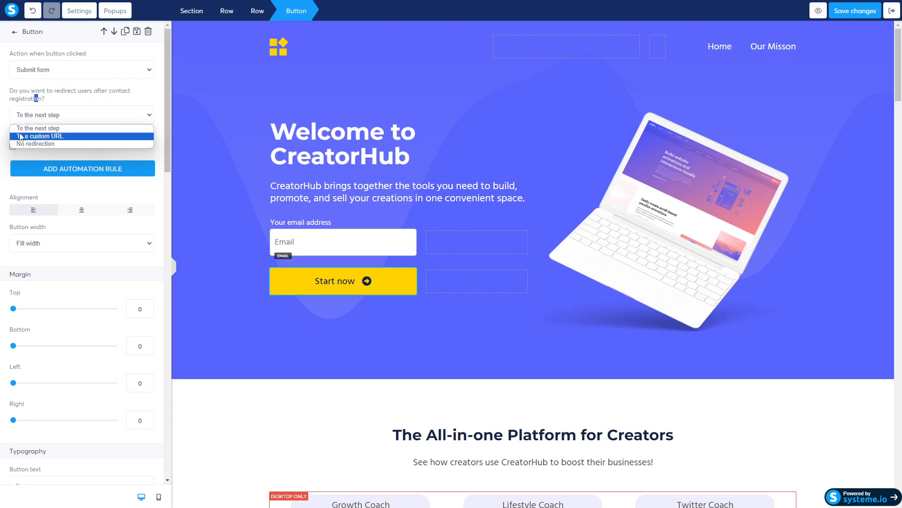
pyautogui.click(63, 138)
pyautogui.click(32, 153)
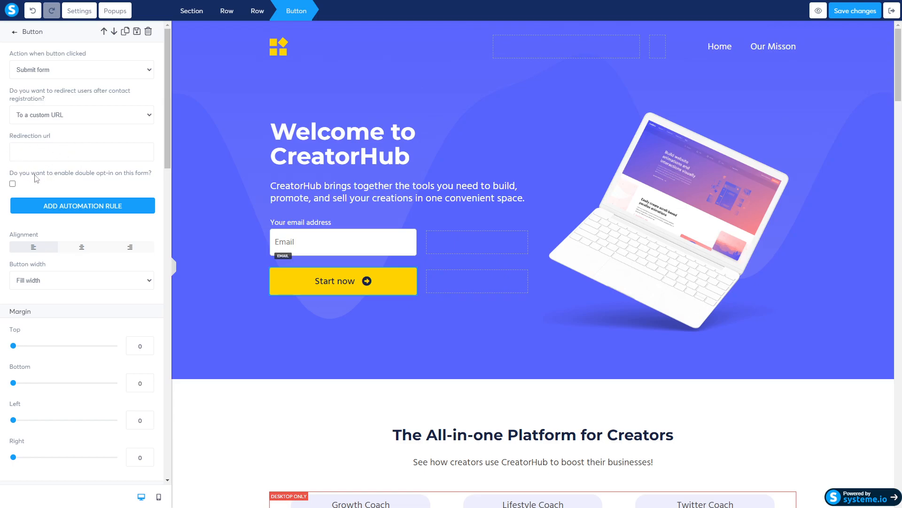
pyautogui.click(66, 122)
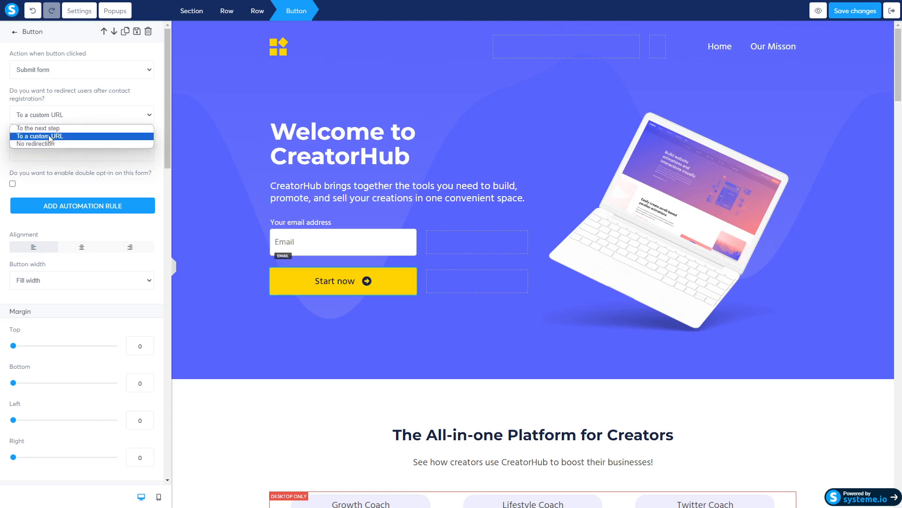
pyautogui.click(24, 126)
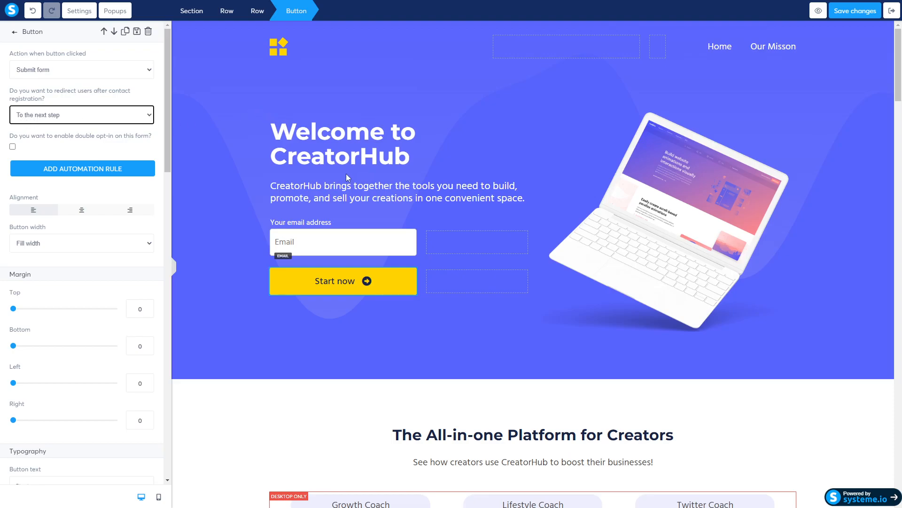
pyautogui.click(76, 123)
pyautogui.click(68, 108)
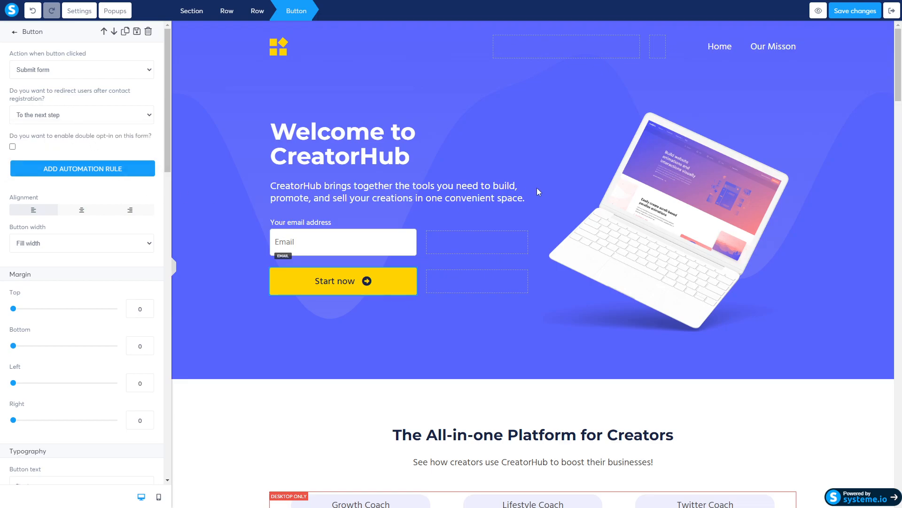
# Save the landing page changes and exit the page editor
pyautogui.click(853, 13)
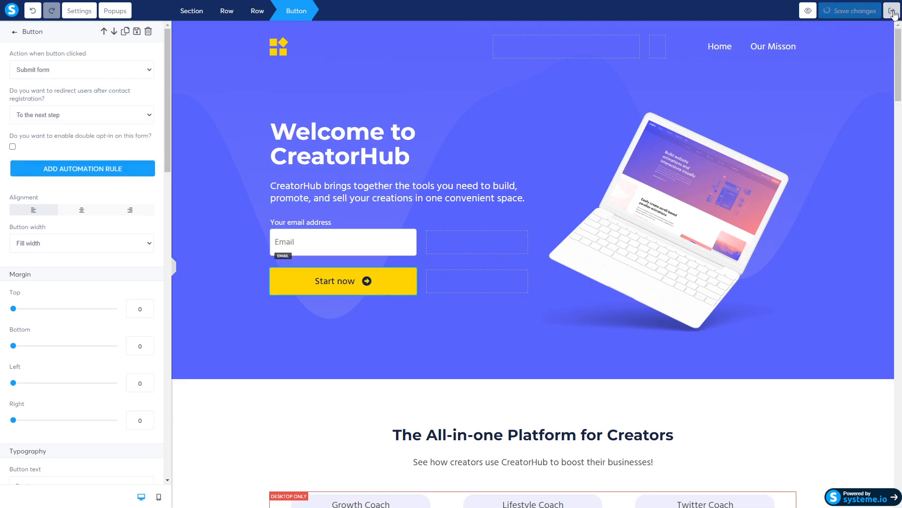
pyautogui.click(893, 12)
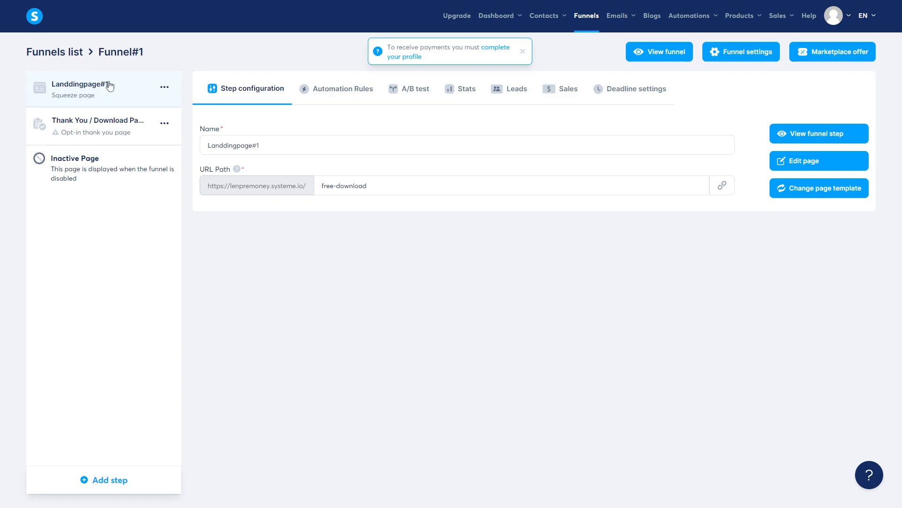
# Choose the blue "Thank you for purchse!" template for the Thank You / Download Page step
pyautogui.click(94, 132)
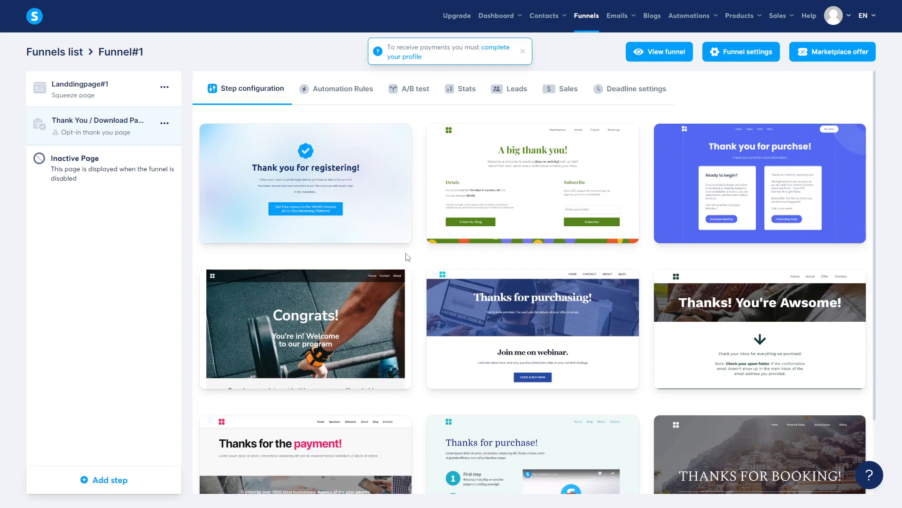
pyautogui.moveTo(736, 184)
pyautogui.click(490, 182)
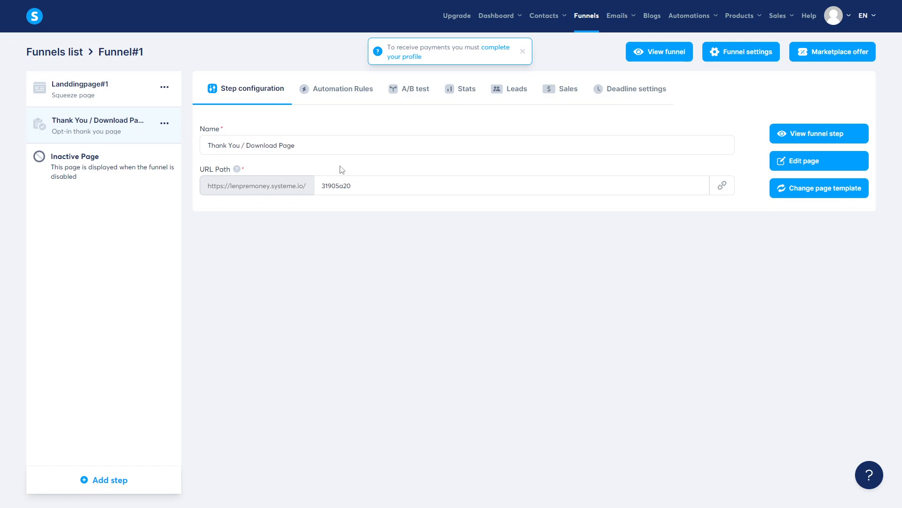
# Set the URL path of the Thank You / Download Page step to "thank-you"
pyautogui.tripleClick(238, 142)
pyautogui.moveTo(423, 188); pyautogui.dragTo(271, 189)
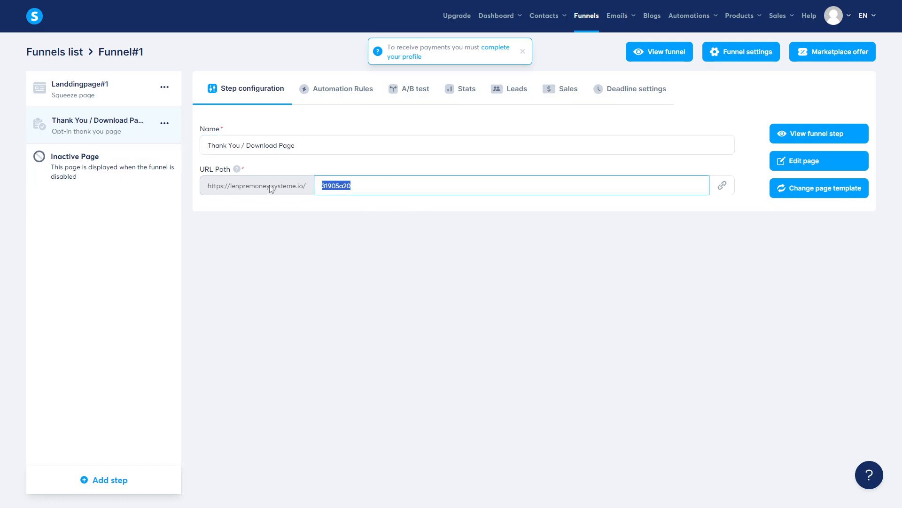
pyautogui.press('BackSpace')
pyautogui.moveTo(344, 189); pyautogui.dragTo(329, 189)
pyautogui.click(404, 190)
# Edit the thank-you page and change its headline to "Thank you for signing up!"
pyautogui.click(809, 164)
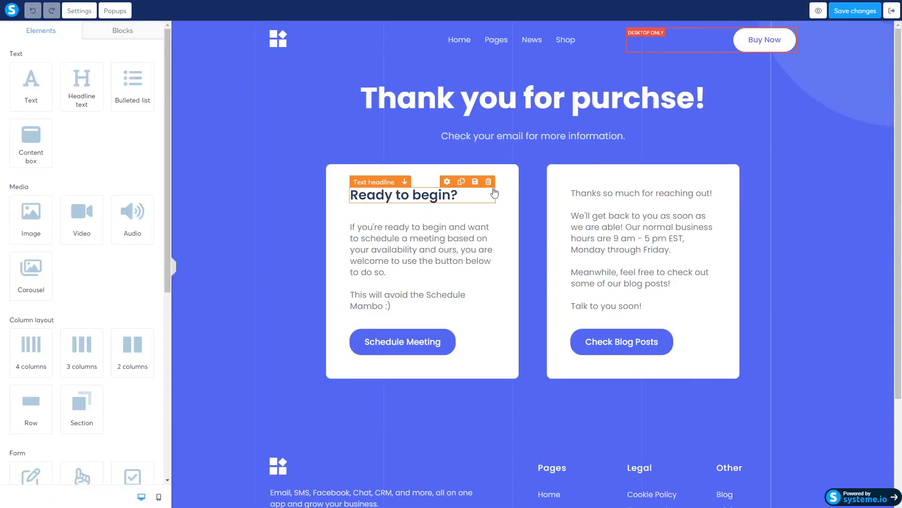
pyautogui.doubleClick(651, 108)
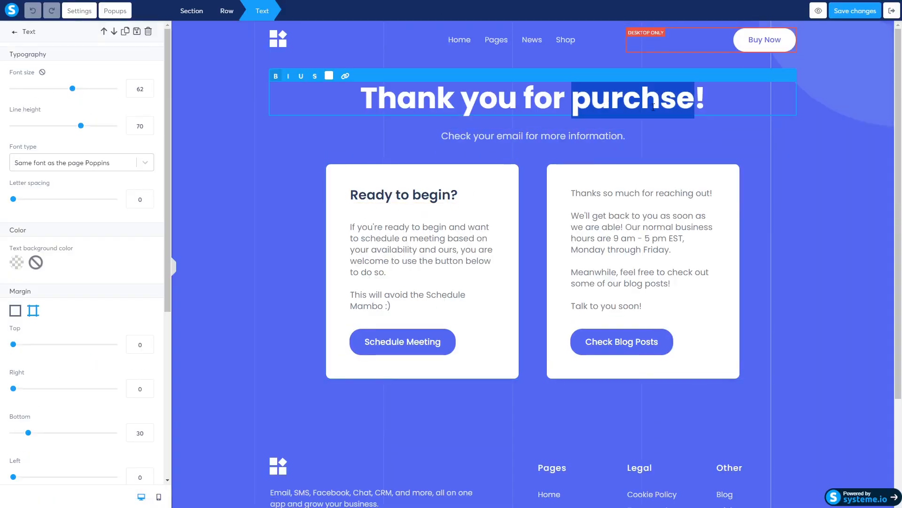
pyautogui.press('BackSpace')
pyautogui.press('BackSpace')
pyautogui.press('BackSpace')
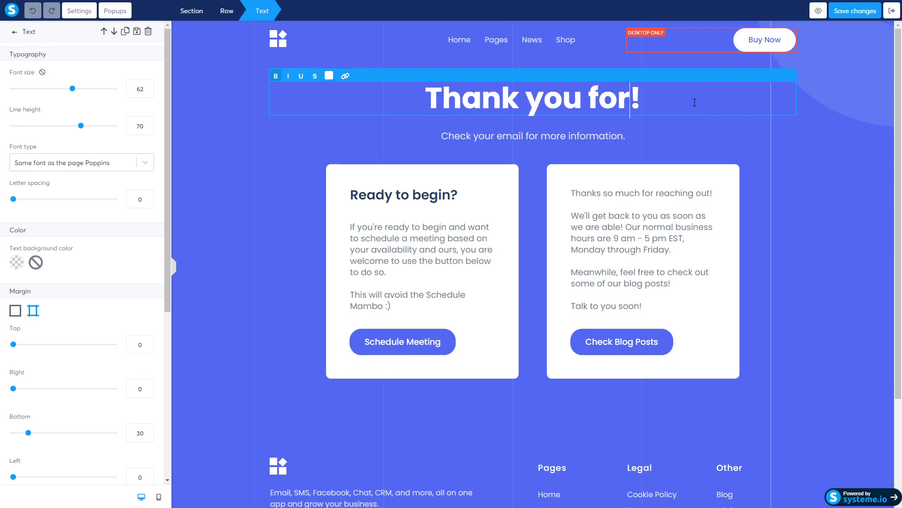
pyautogui.write('r signing up')
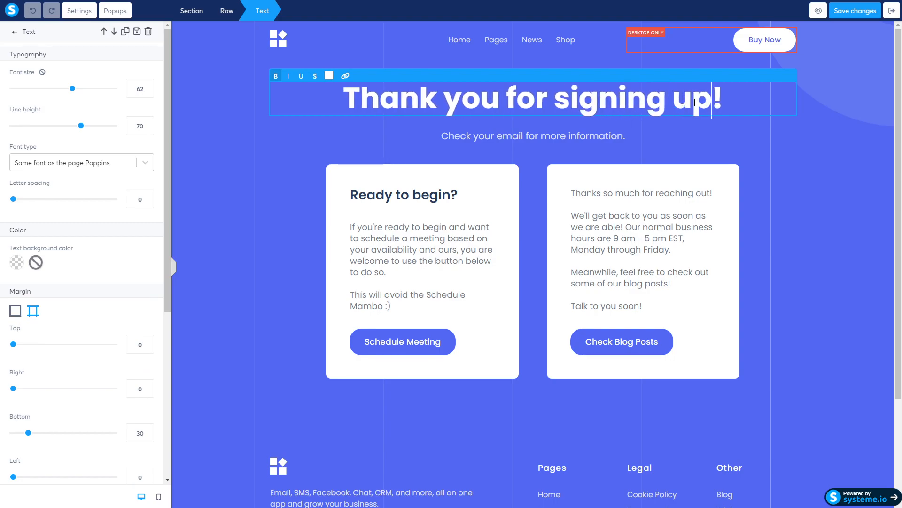
pyautogui.click(583, 137)
# Check the rest of the thank-you page, then save its changes and exit the page editor
pyautogui.scroll(-2, 611, 256)
pyautogui.scroll(2, 562, 254)
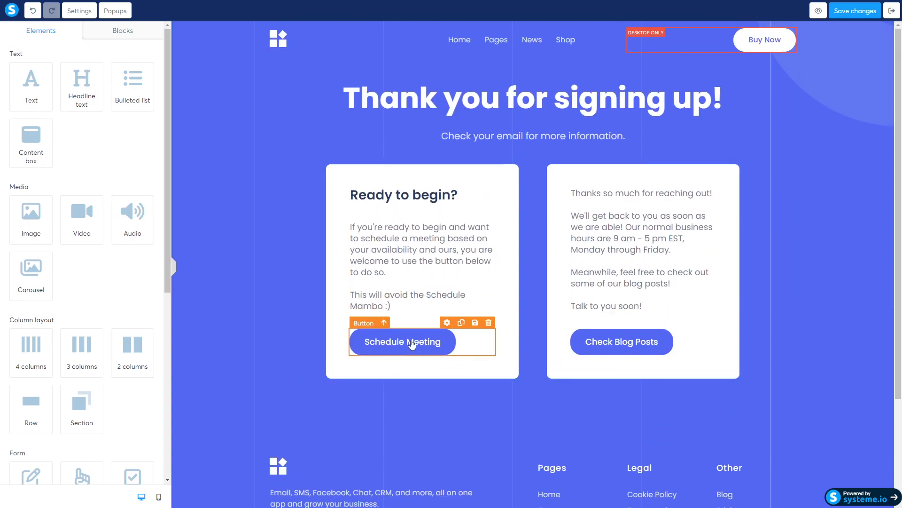
pyautogui.scroll(-3, 569, 230)
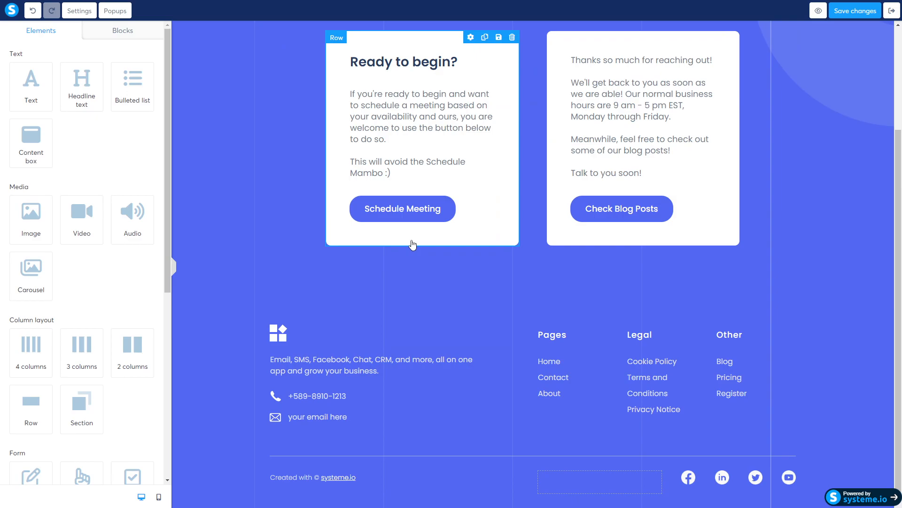
pyautogui.scroll(3, 413, 244)
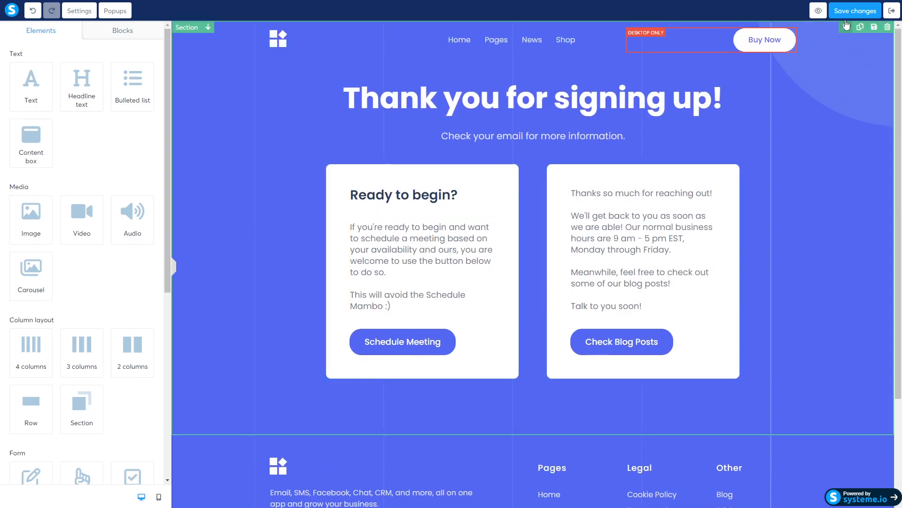
pyautogui.click(856, 10)
pyautogui.click(896, 9)
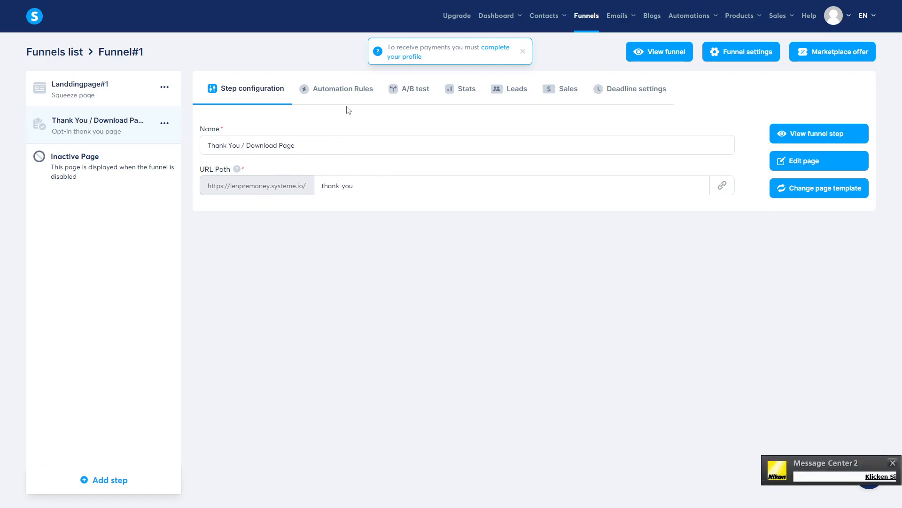
# Add an automation rule with the "Page visited" trigger to the Thank You / Download Page step
pyautogui.click(339, 90)
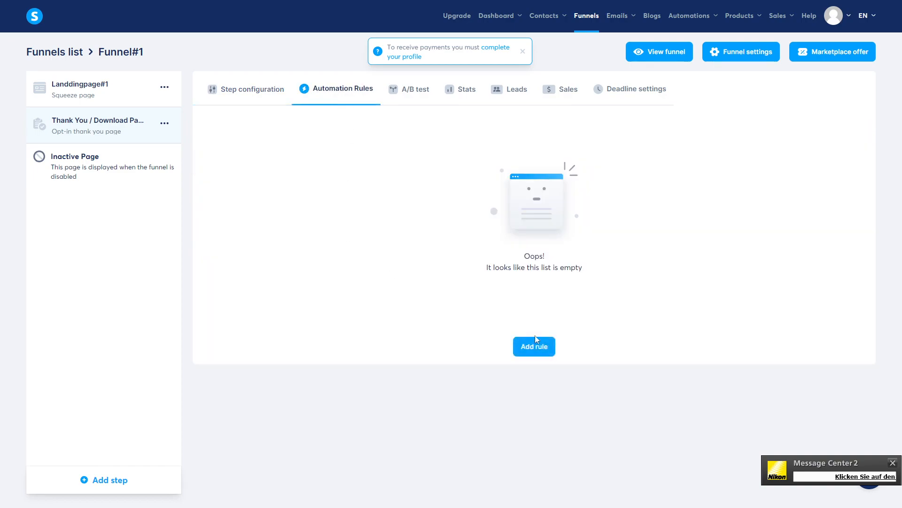
pyautogui.click(539, 347)
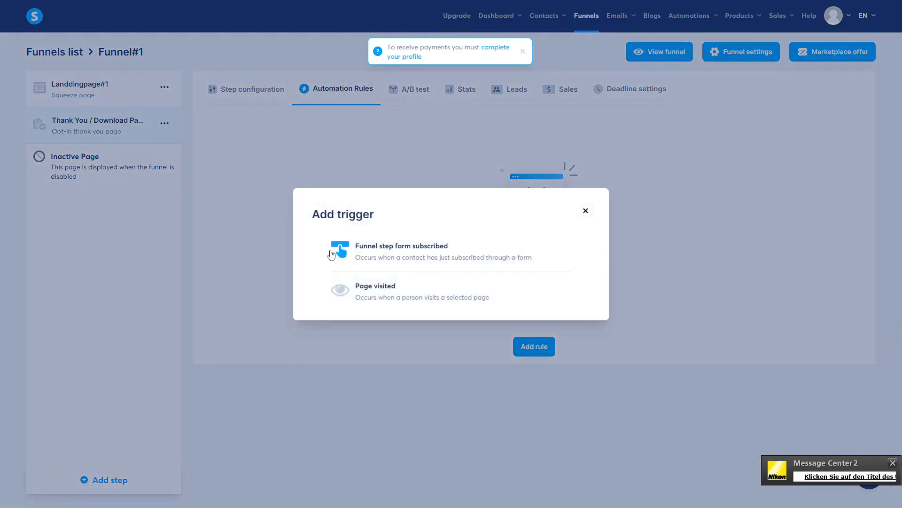
pyautogui.moveTo(334, 215); pyautogui.dragTo(369, 214)
pyautogui.click(367, 213)
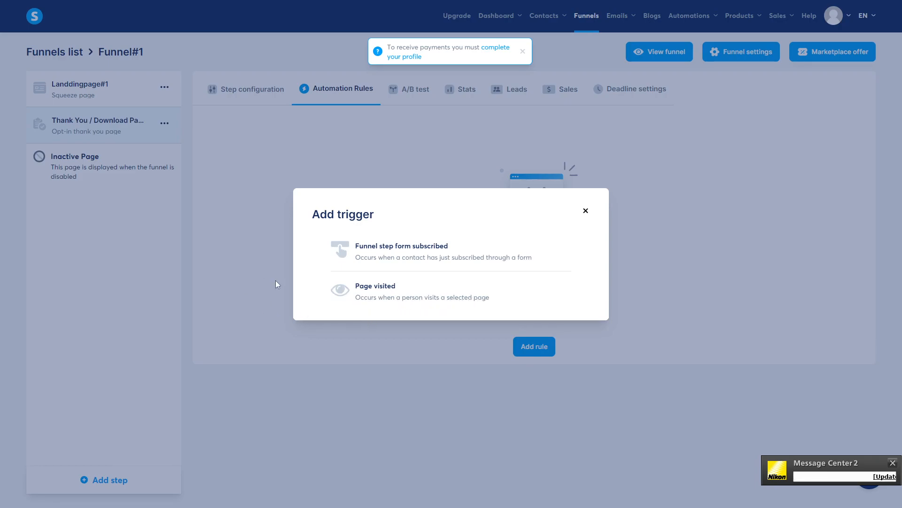
pyautogui.click(368, 289)
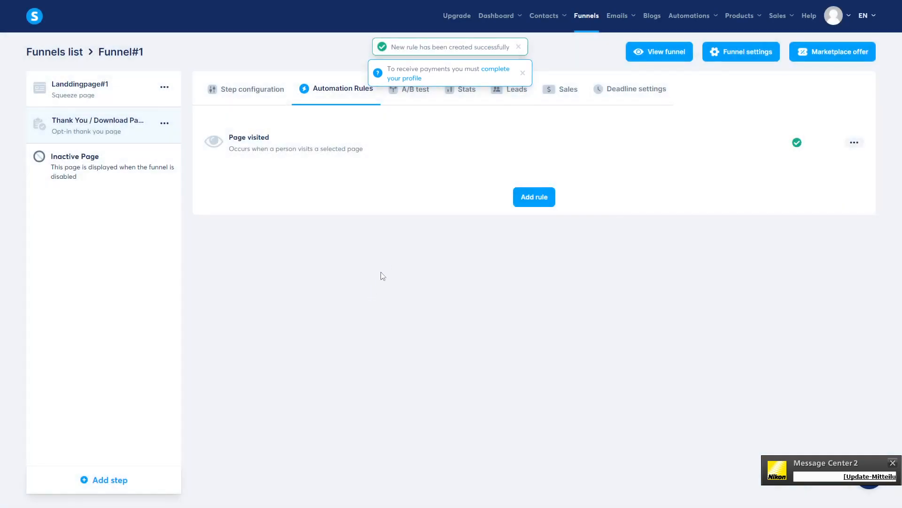
# Review the actions available for the "Page visited" rule without adding one, and dismiss the Nikon Message Center notification
pyautogui.click(394, 142)
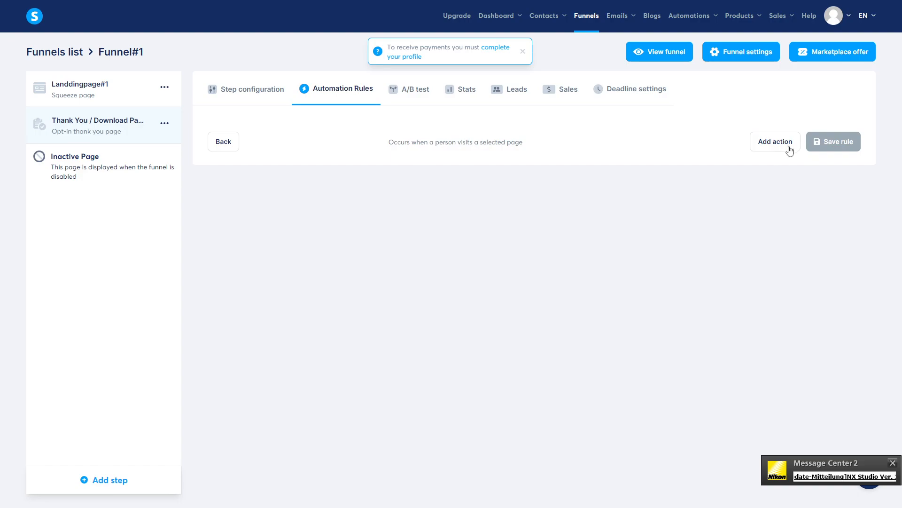
pyautogui.click(776, 142)
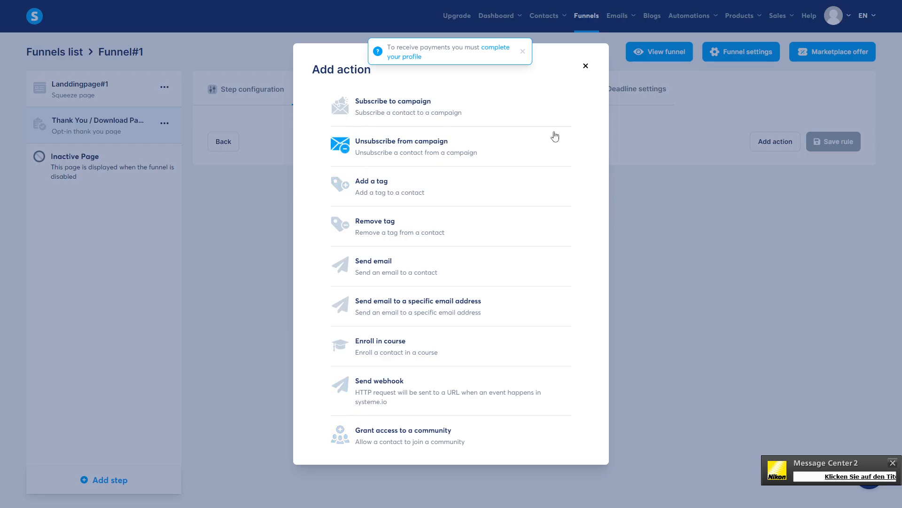
pyautogui.click(586, 66)
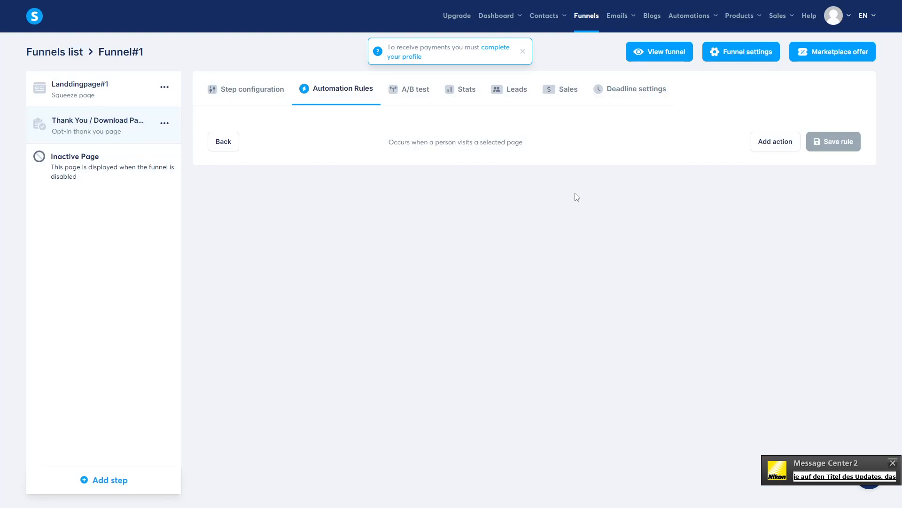
pyautogui.click(893, 463)
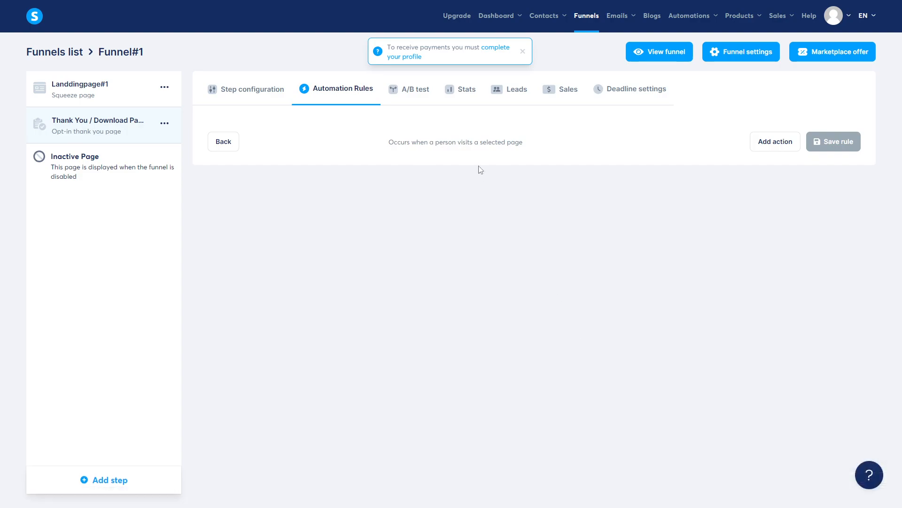
# Review the A/B test options of the Thank You / Download Page step
pyautogui.click(412, 96)
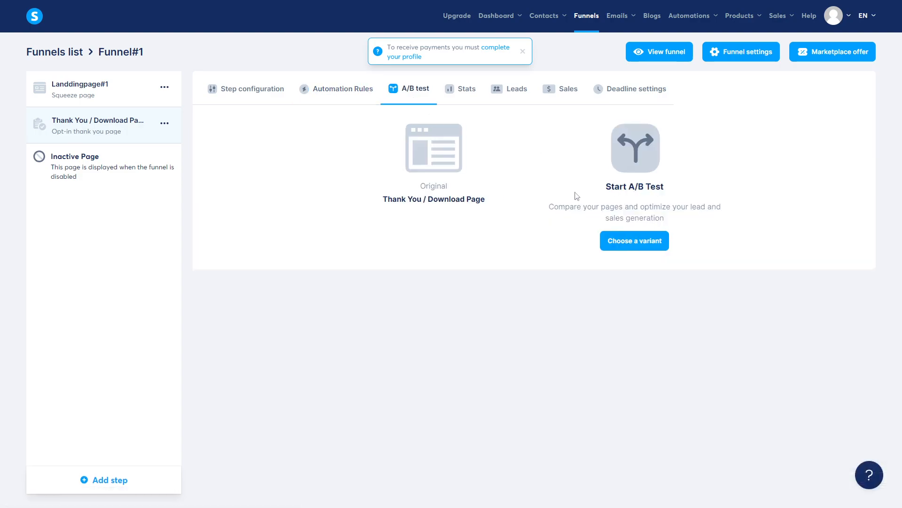
pyautogui.moveTo(606, 190); pyautogui.dragTo(665, 187)
pyautogui.click(623, 198)
pyautogui.moveTo(385, 201); pyautogui.dragTo(490, 203)
pyautogui.click(445, 197)
# Examine the funnel's statistics for page views, opt-ins, conversion rates, sales and earnings for both pages
pyautogui.click(462, 96)
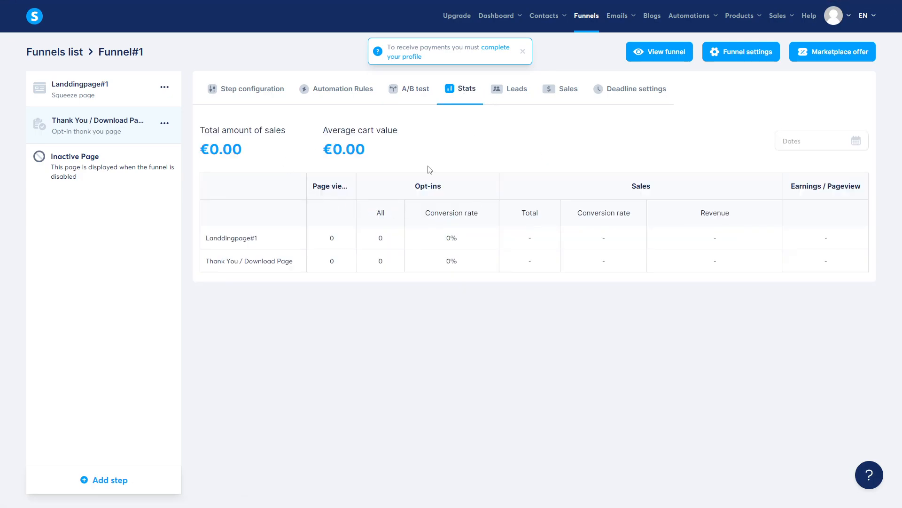
pyautogui.moveTo(211, 239); pyautogui.dragTo(400, 236)
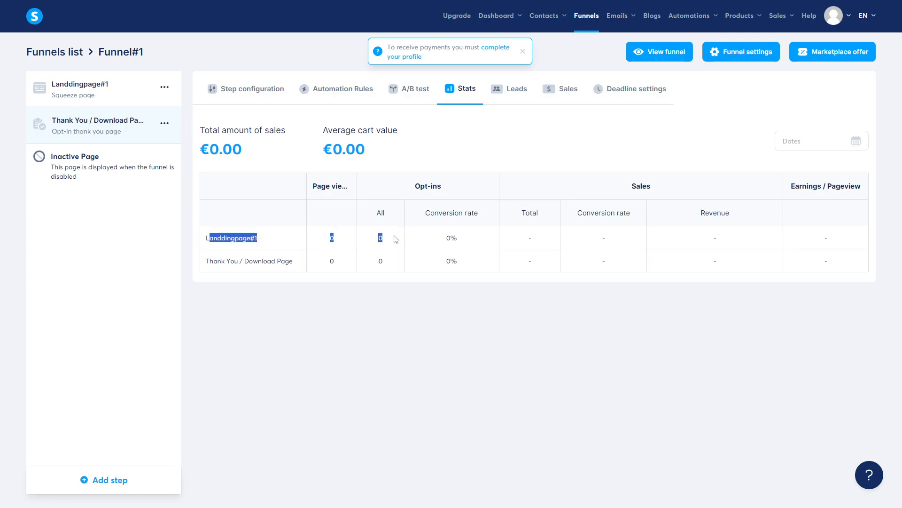
pyautogui.moveTo(209, 264); pyautogui.dragTo(287, 258)
pyautogui.click(287, 259)
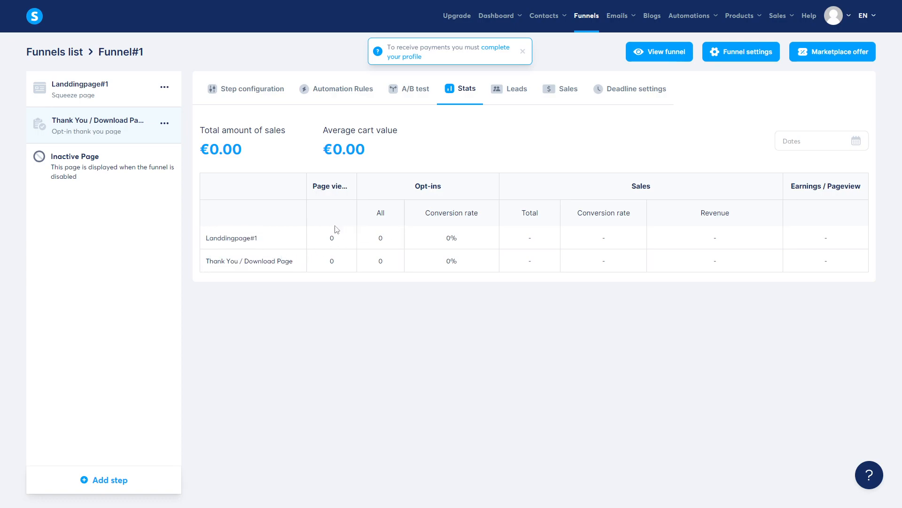
pyautogui.moveTo(446, 237); pyautogui.dragTo(458, 252)
pyautogui.moveTo(530, 237); pyautogui.dragTo(642, 238)
pyautogui.click(651, 238)
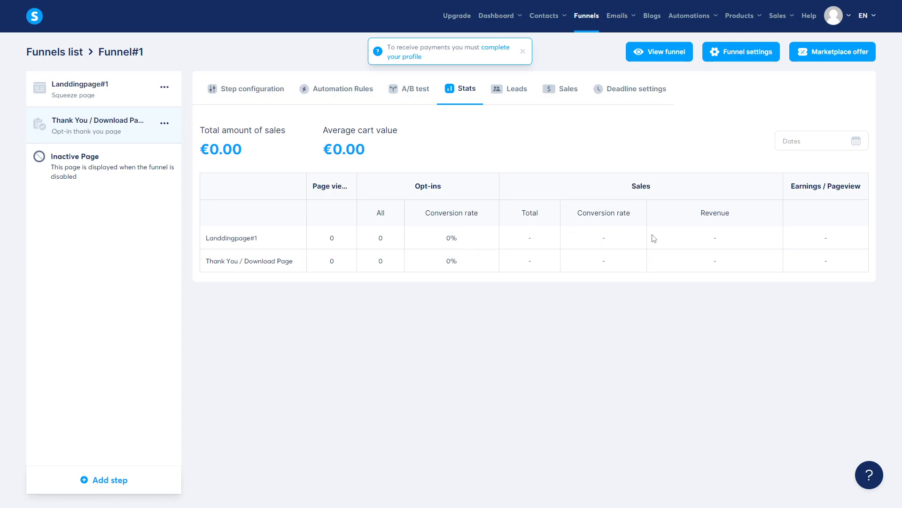
pyautogui.moveTo(213, 238); pyautogui.dragTo(273, 241)
pyautogui.doubleClick(231, 238)
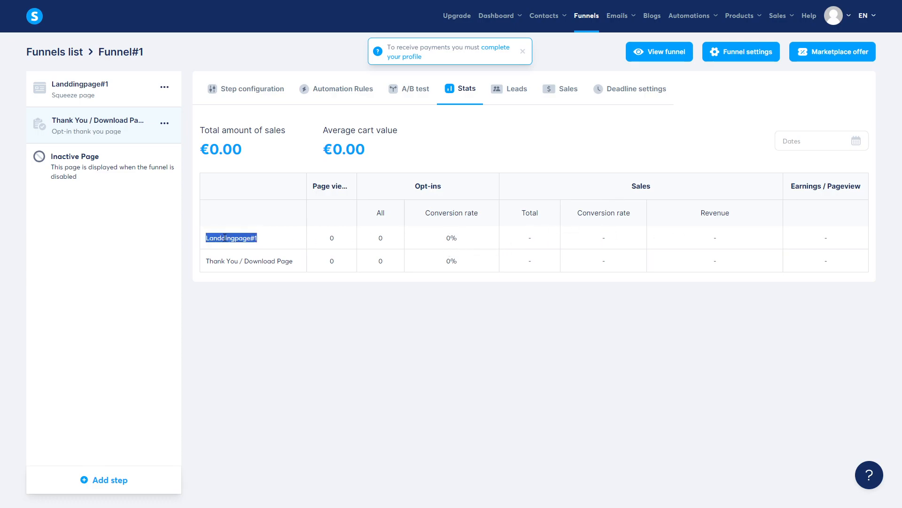
pyautogui.click(257, 238)
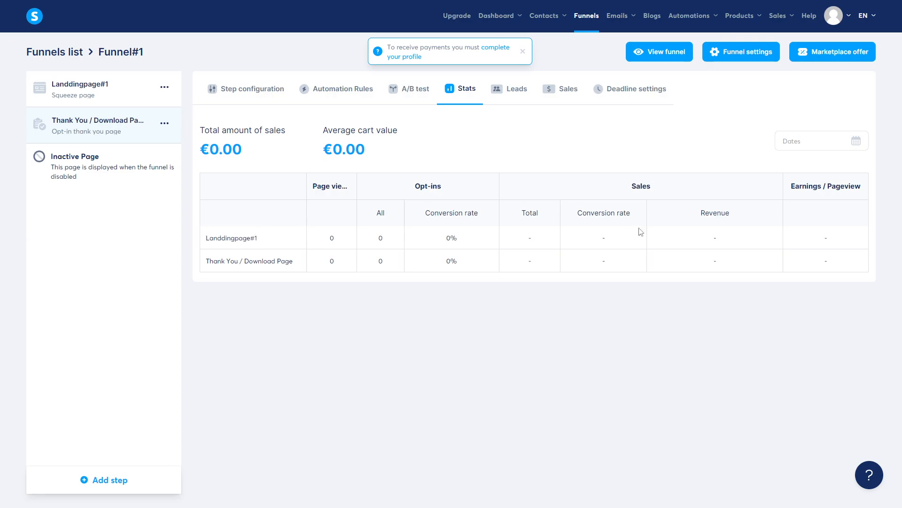
pyautogui.moveTo(527, 240); pyautogui.dragTo(831, 245)
pyautogui.click(732, 260)
# Look through the leads, sales and deadline settings of the Thank You / Download Page step
pyautogui.click(514, 98)
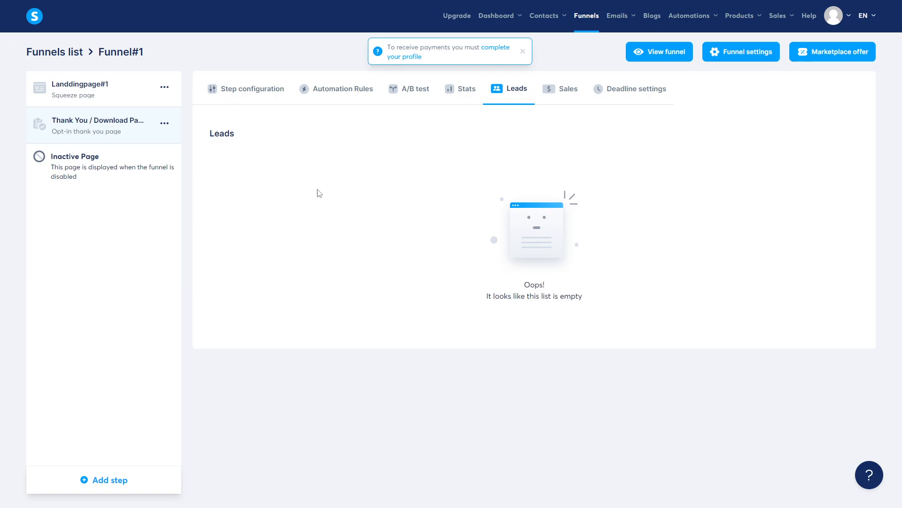
pyautogui.click(559, 92)
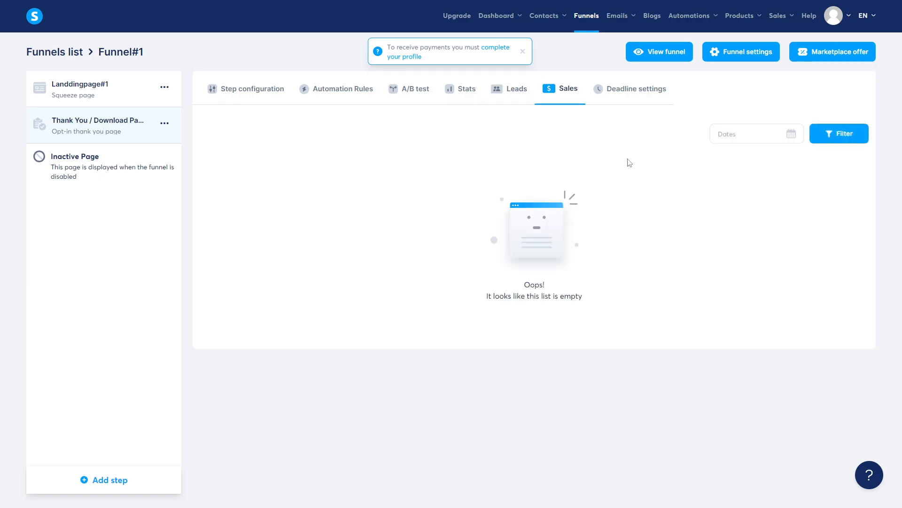
pyautogui.click(621, 97)
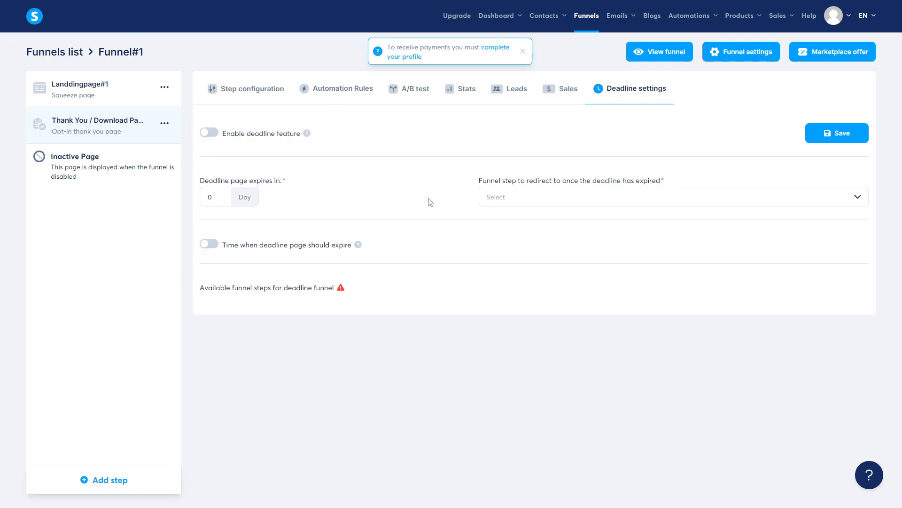
# View the Landdingpage#1 step, open the funnel's Inactive Page in the editor, and exit without changing it
pyautogui.click(85, 92)
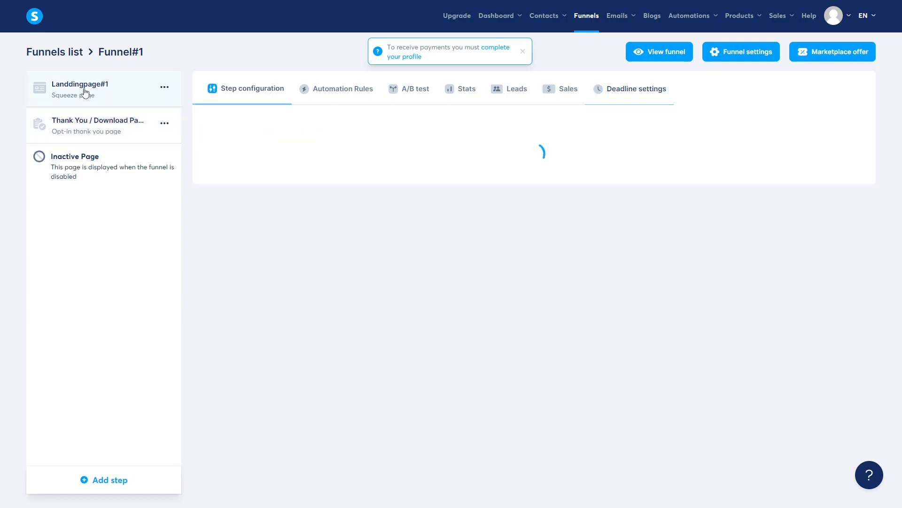
pyautogui.click(89, 164)
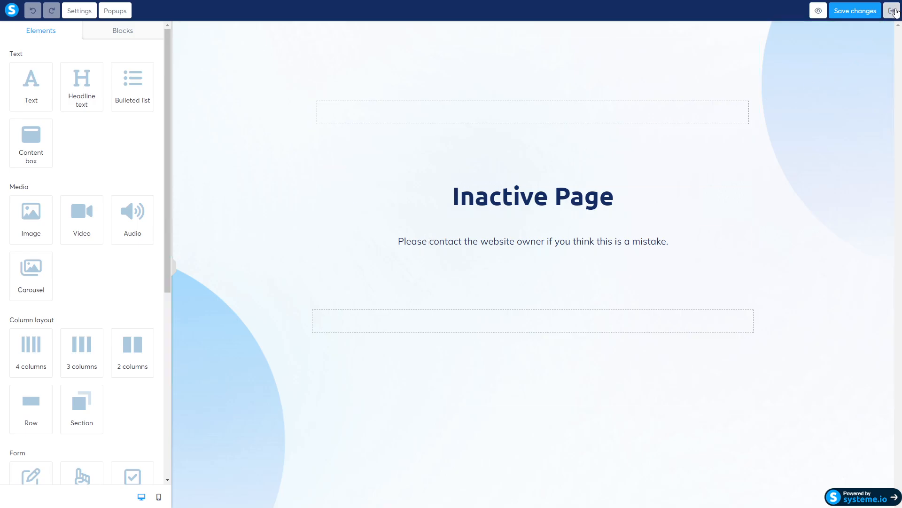
pyautogui.click(892, 10)
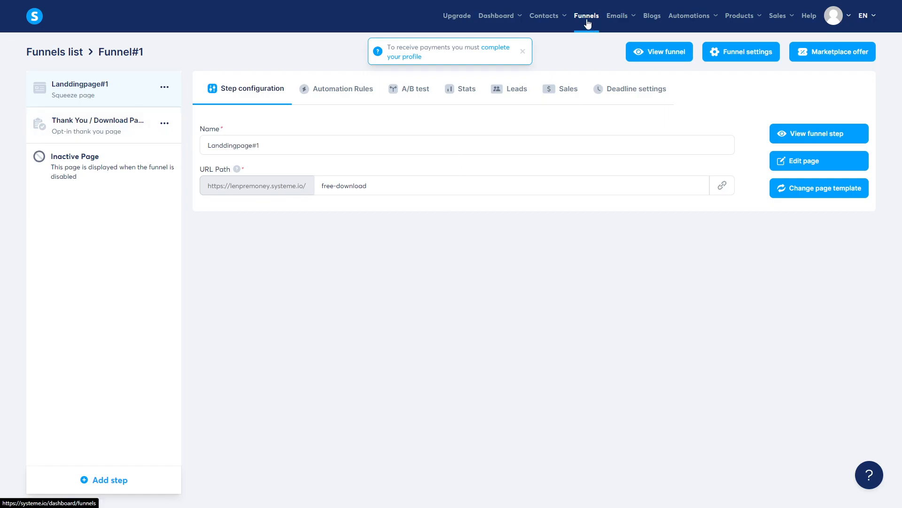
# Start a new email newsletter with the subject "Free Download" and the sender name "Name#1"
pyautogui.moveTo(622, 17)
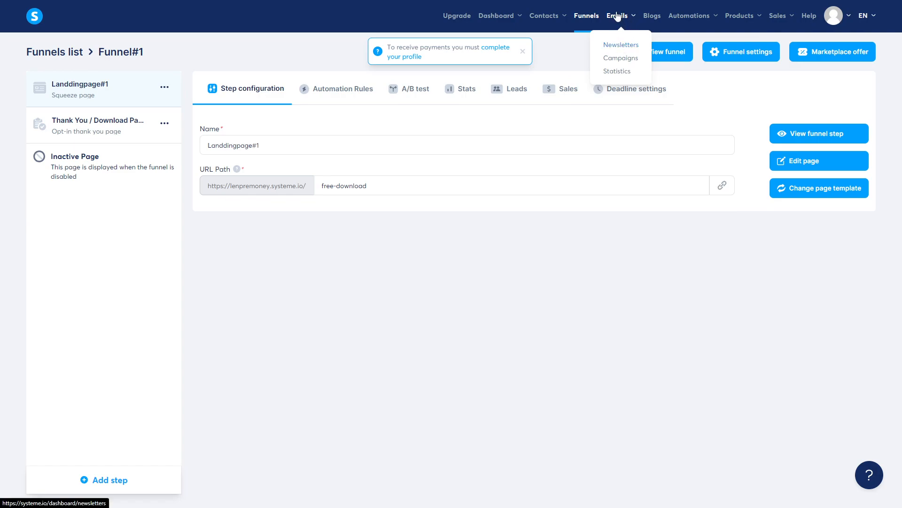
pyautogui.click(620, 44)
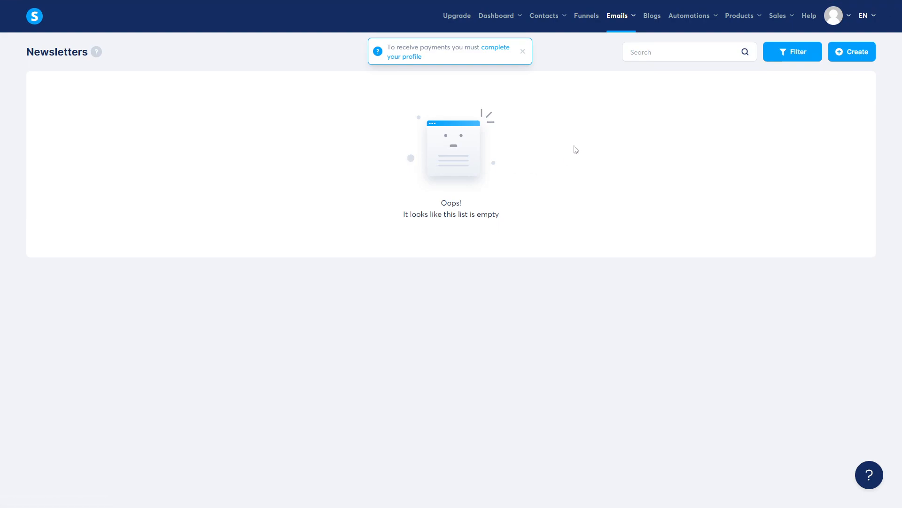
pyautogui.click(844, 56)
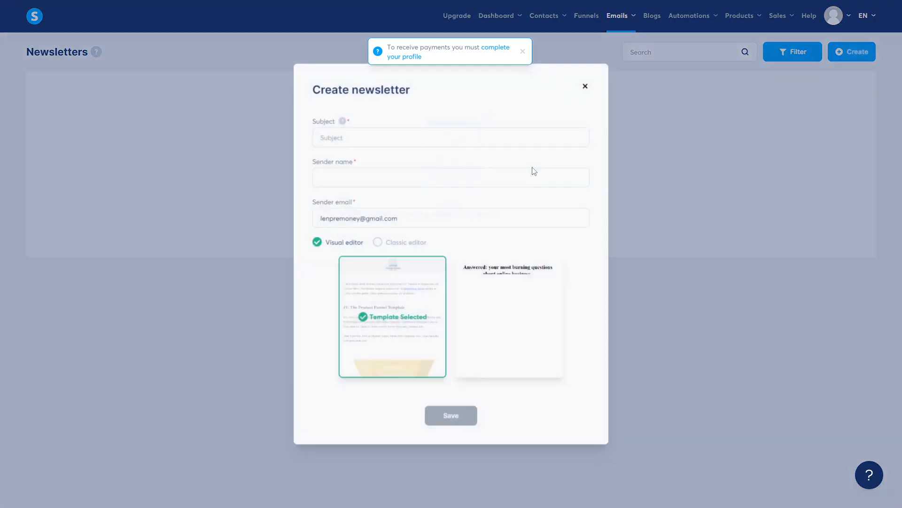
pyautogui.click(340, 131)
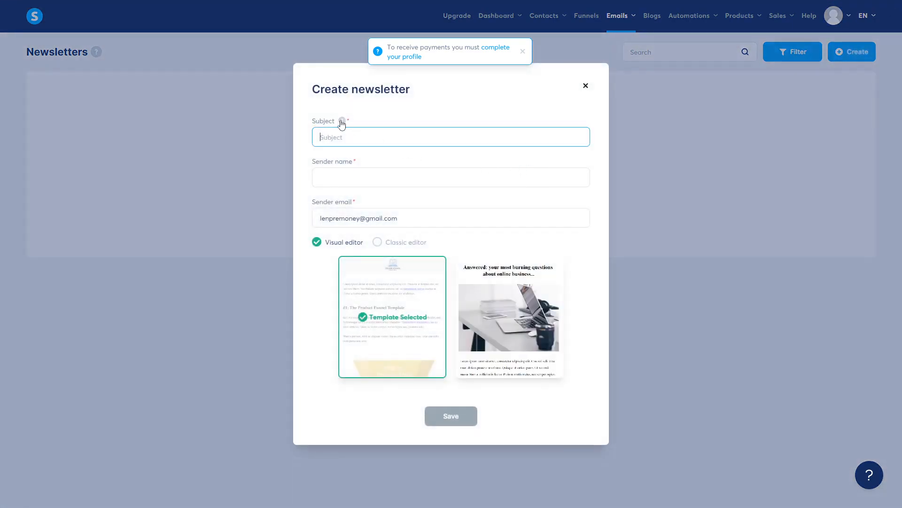
pyautogui.moveTo(342, 122)
pyautogui.moveTo(271, 71); pyautogui.dragTo(404, 73)
pyautogui.click(356, 136)
pyautogui.write('Free Download')
pyautogui.press('Tab')
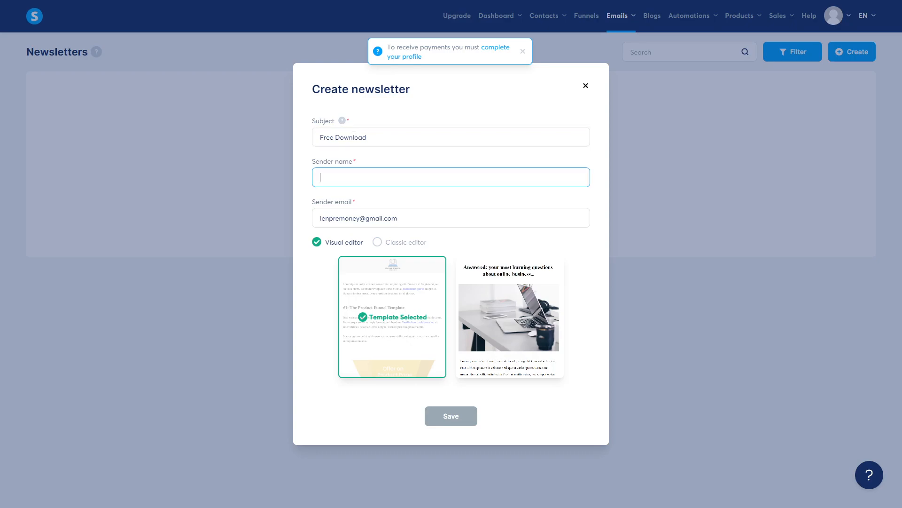
pyautogui.write('NAmeä#')
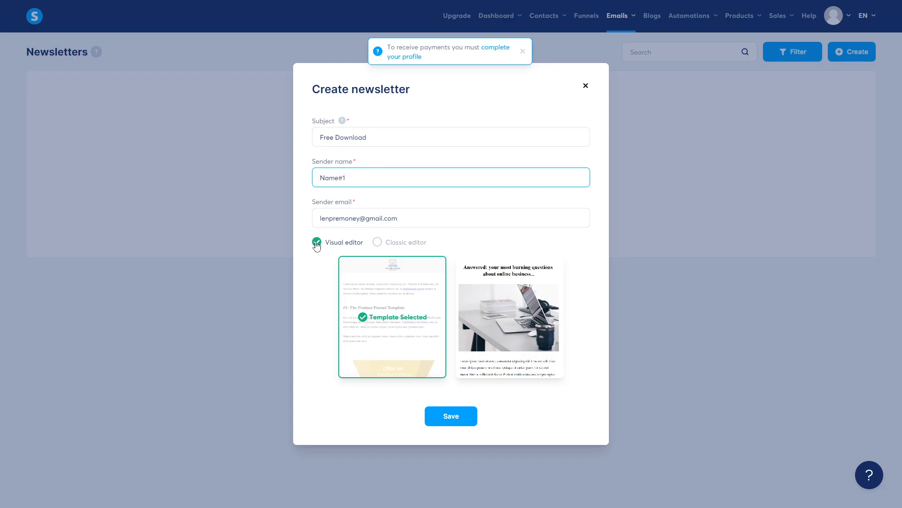
# Choose the visual editor with the "Answered: your most burning questions about online business..." template and save the newsletter
pyautogui.click(377, 242)
pyautogui.click(317, 305)
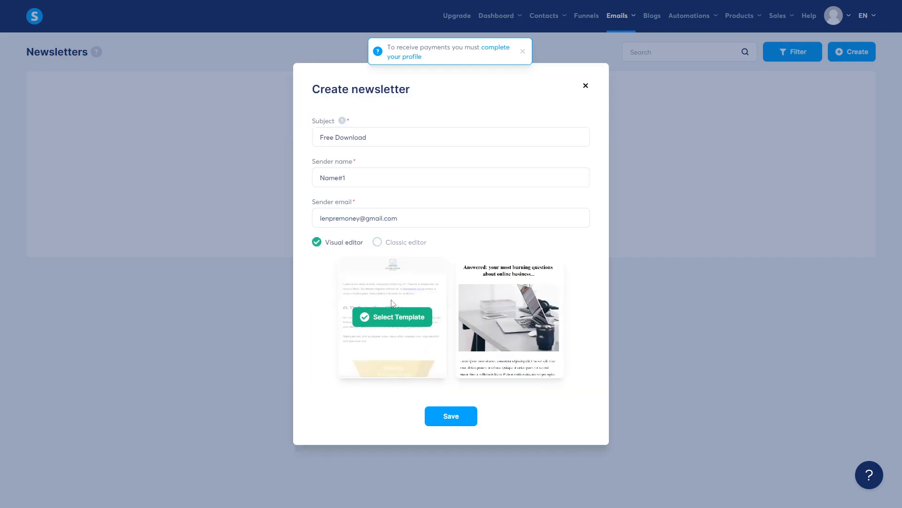
pyautogui.click(507, 317)
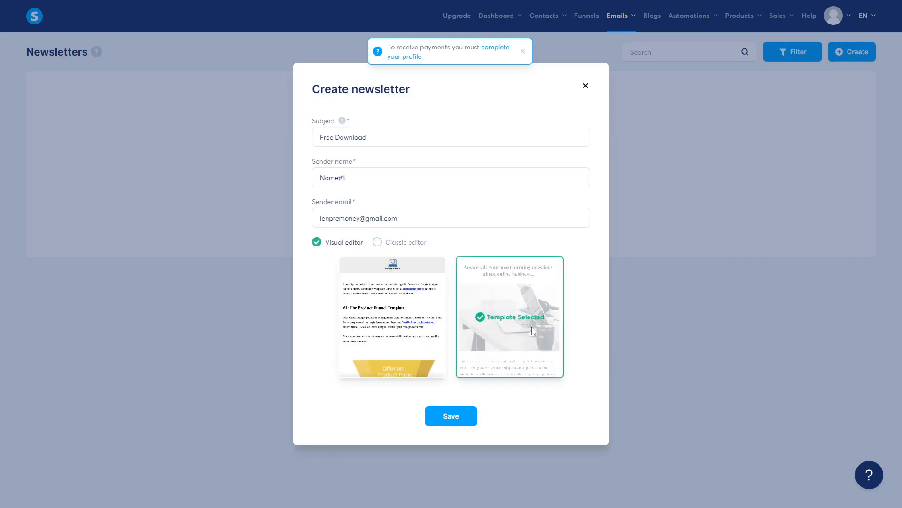
pyautogui.click(450, 416)
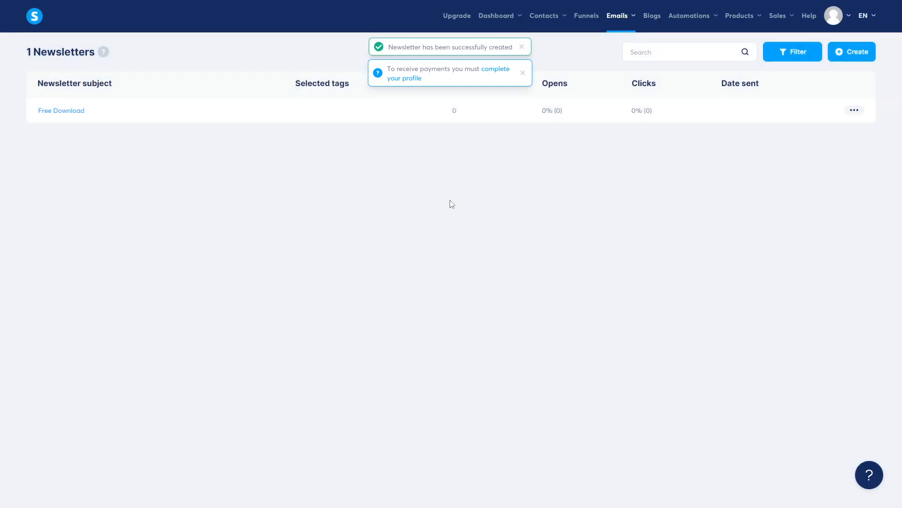
# Open the "Free Download" newsletter and review its email body and contact settings
pyautogui.click(61, 111)
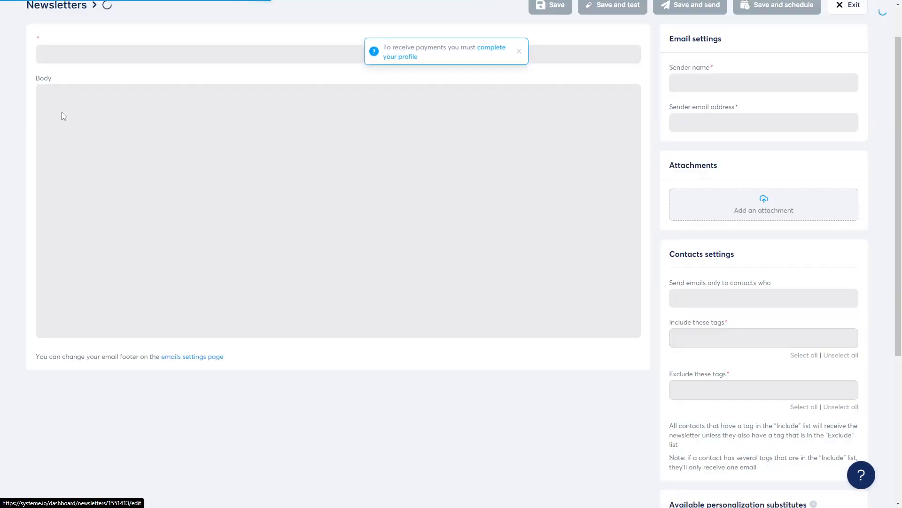
pyautogui.scroll(-10, 261, 162)
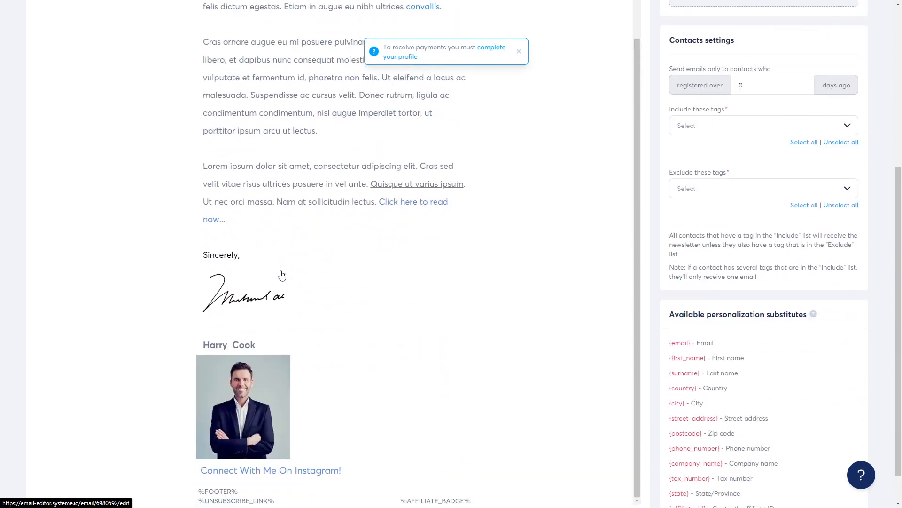
pyautogui.scroll(10, 279, 299)
pyautogui.scroll(5, 302, 282)
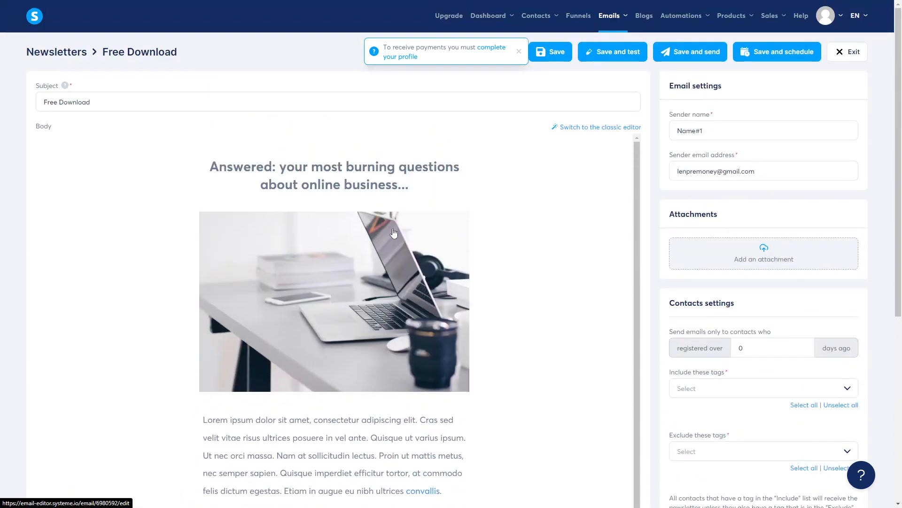
pyautogui.scroll(-5, 375, 230)
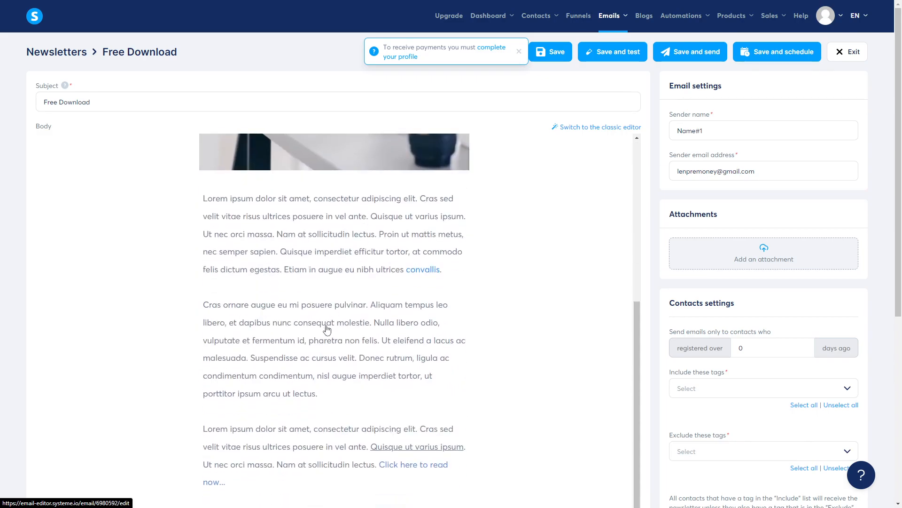
# Open the newsletter body in the visual email editor and inspect its headline, body text and signature without changing them
pyautogui.click(350, 328)
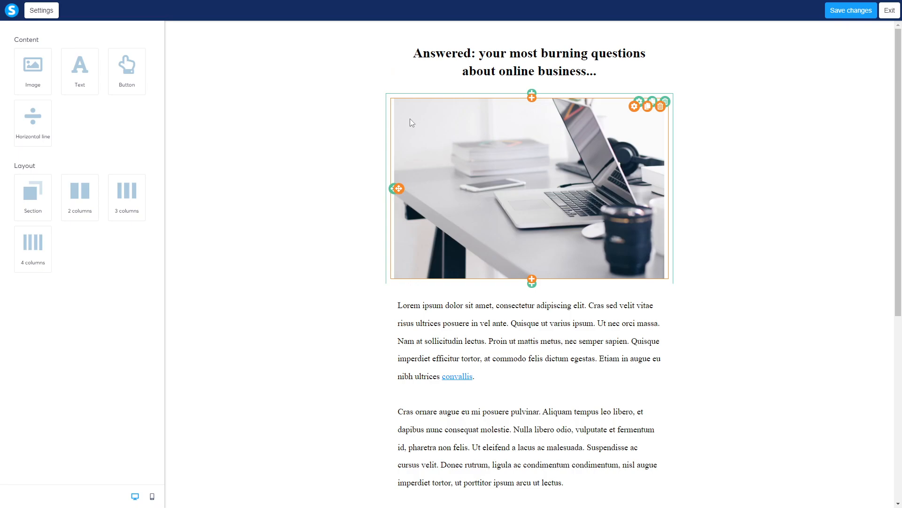
pyautogui.doubleClick(472, 66)
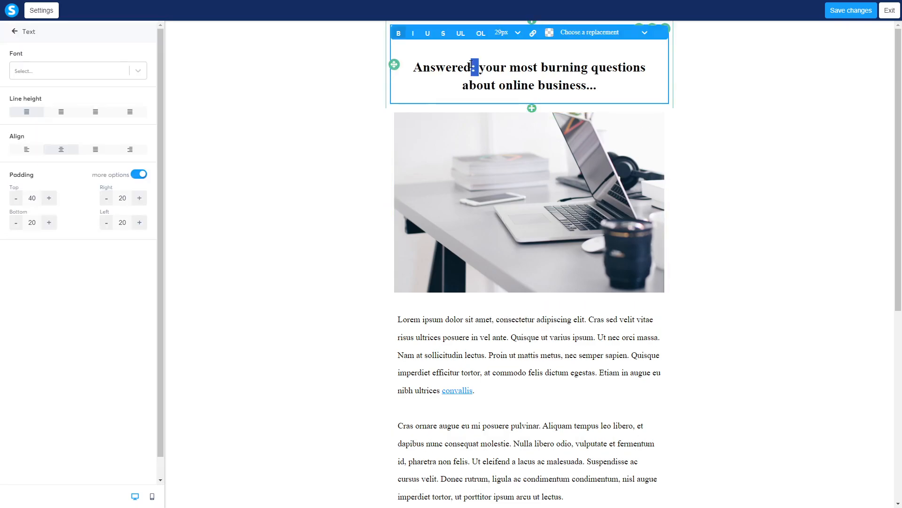
pyautogui.moveTo(601, 83); pyautogui.dragTo(501, 66)
pyautogui.click(447, 192)
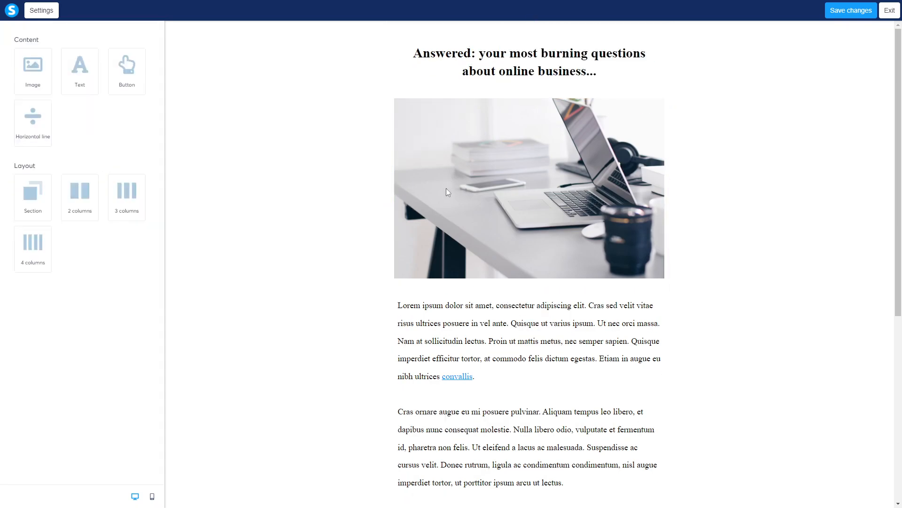
pyautogui.scroll(-5, 446, 192)
pyautogui.doubleClick(475, 228)
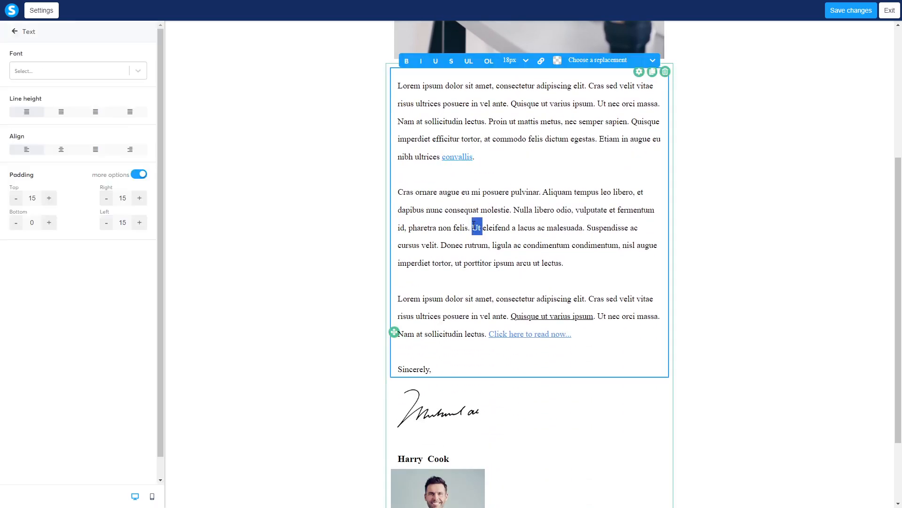
pyautogui.scroll(-2, 474, 225)
pyautogui.click(458, 447)
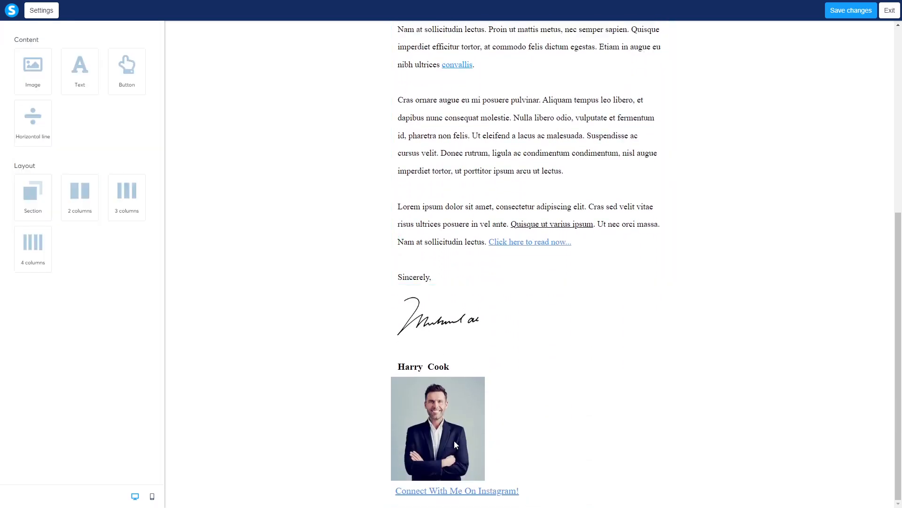
pyautogui.scroll(7, 426, 351)
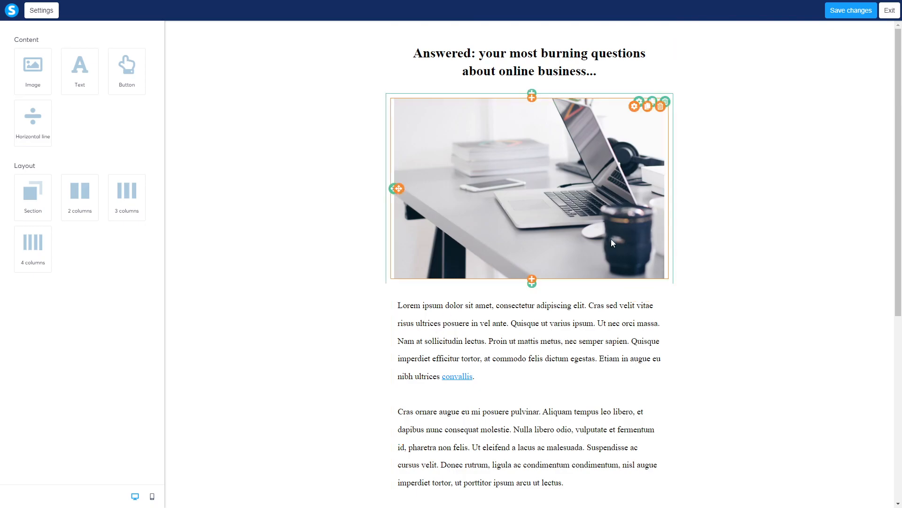
# Insert an image element between the laptop photo and the body text, and check its image settings
pyautogui.moveTo(26, 61); pyautogui.dragTo(477, 287)
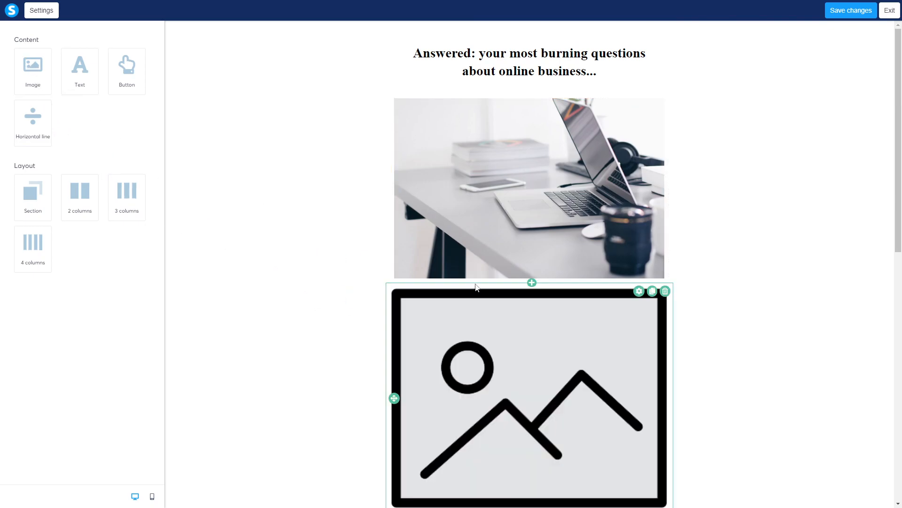
pyautogui.scroll(-5, 499, 310)
pyautogui.click(510, 234)
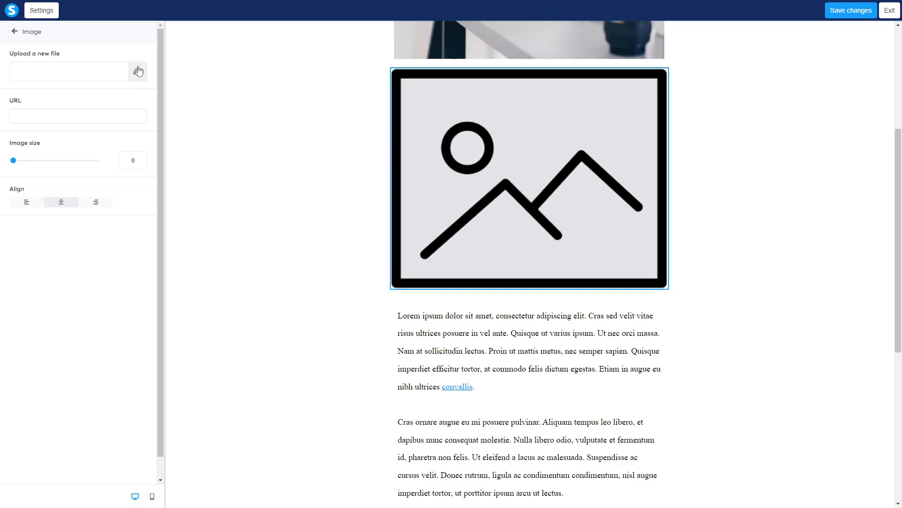
pyautogui.click(481, 215)
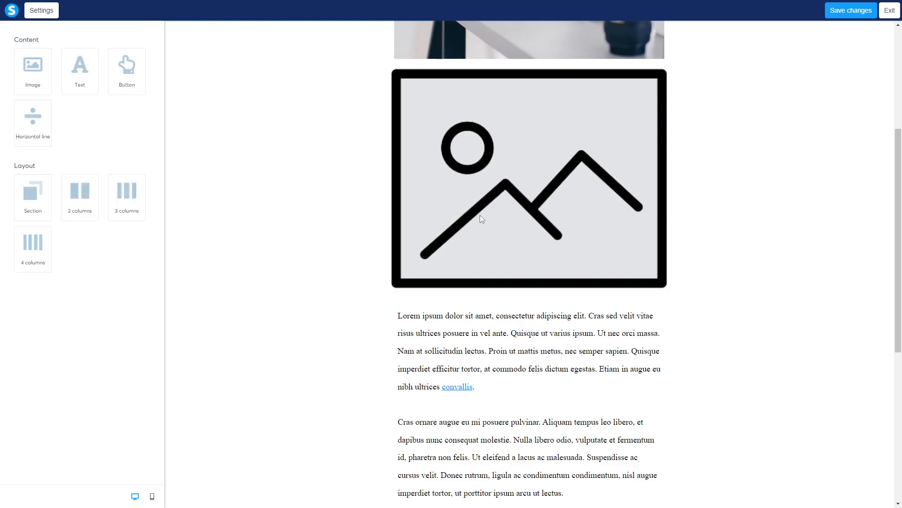
# Exit the newsletter's visual email editor without saving the added image element
pyautogui.scroll(5, 481, 215)
pyautogui.click(457, 368)
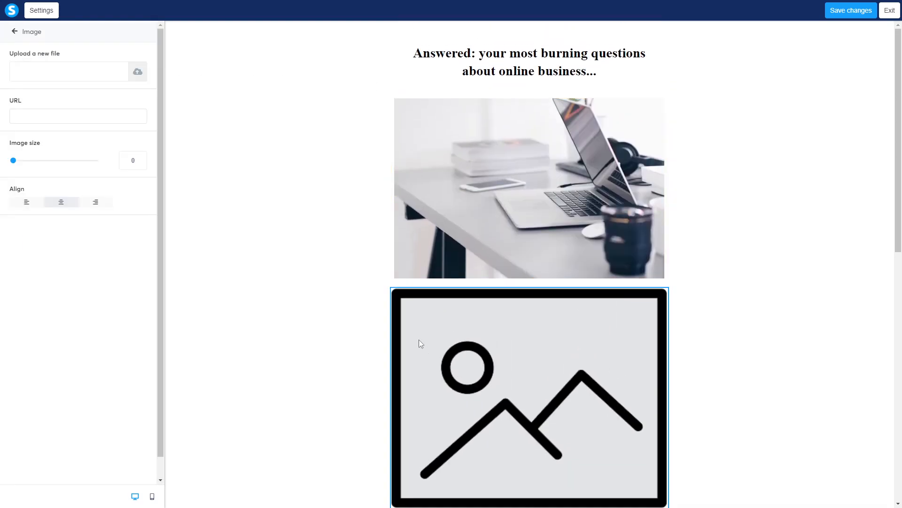
pyautogui.click(889, 10)
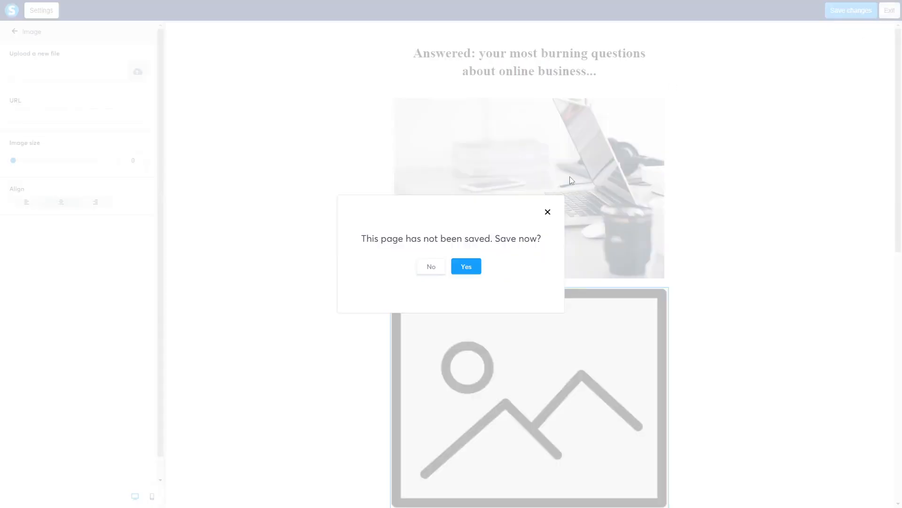
pyautogui.moveTo(375, 239); pyautogui.dragTo(496, 239)
pyautogui.click(431, 266)
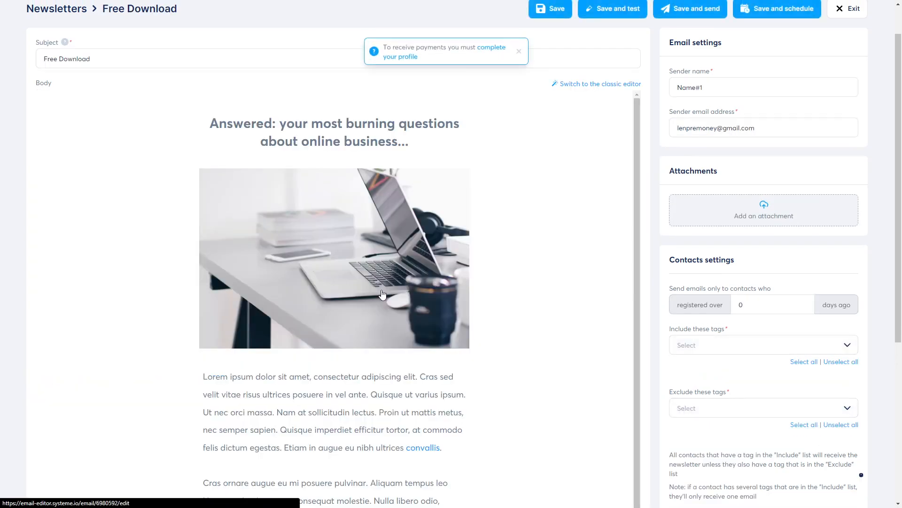
# Review the "Free Download" newsletter's contact settings and available personalization substitutes, and exit to the newsletter list
pyautogui.scroll(1, 410, 240)
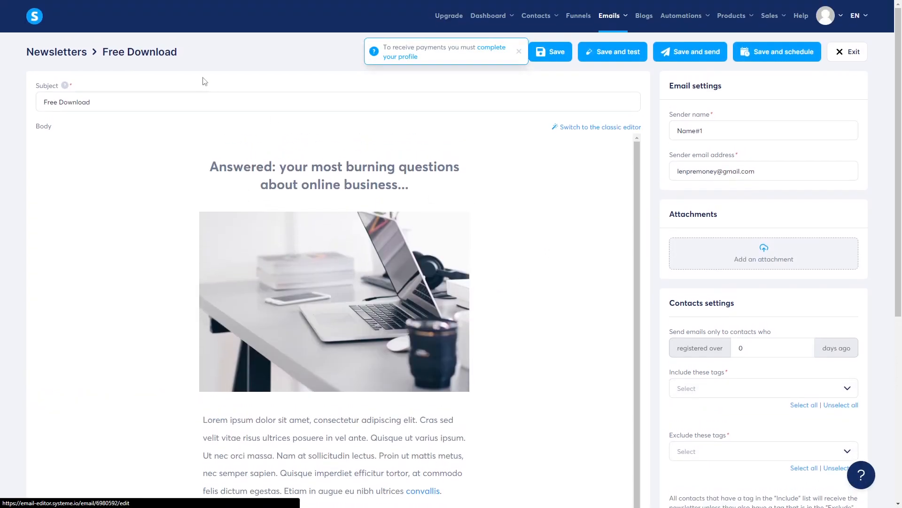
pyautogui.scroll(-7, 658, 301)
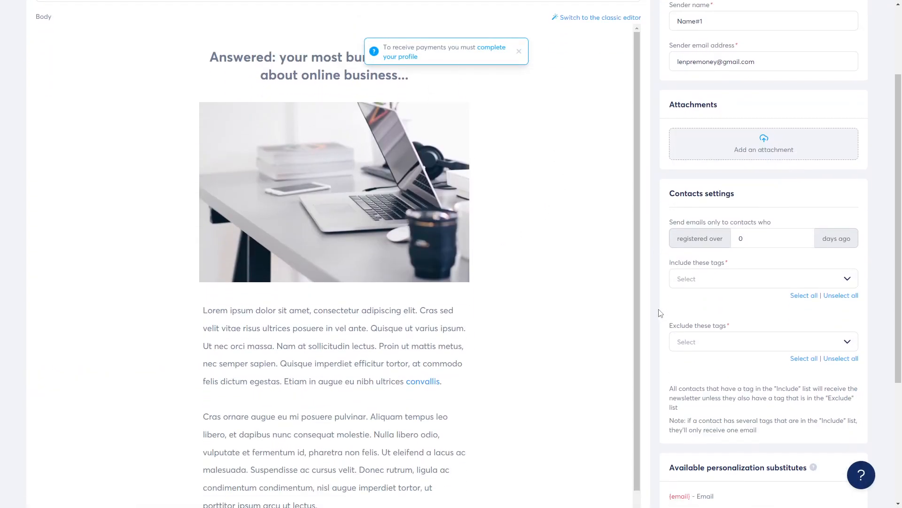
pyautogui.moveTo(669, 275); pyautogui.dragTo(796, 276)
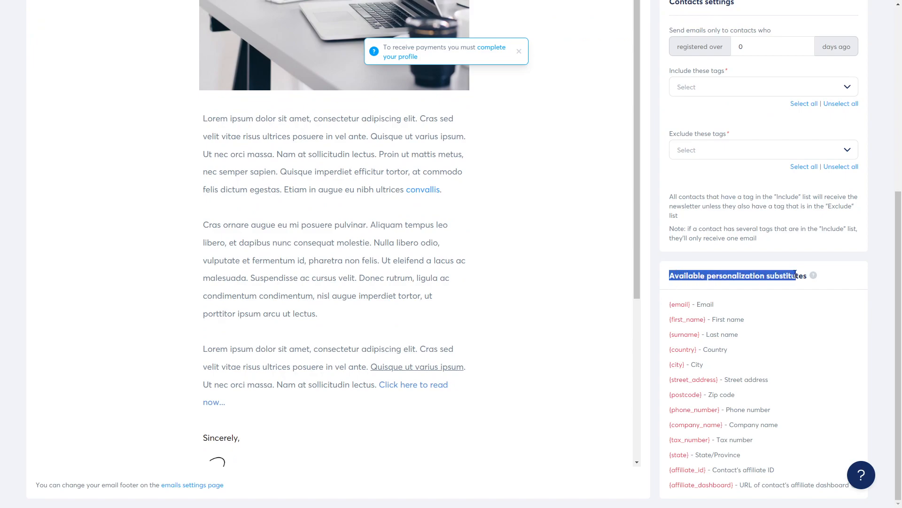
pyautogui.click(795, 274)
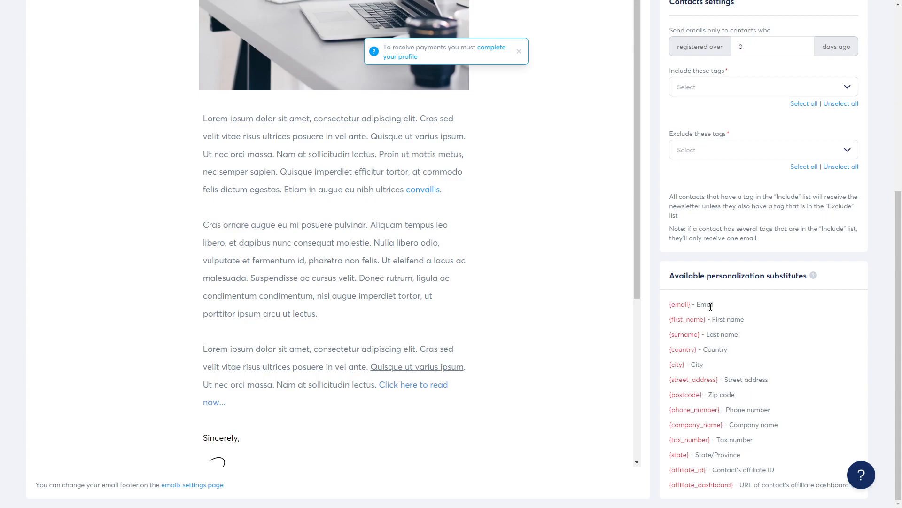
pyautogui.moveTo(672, 303); pyautogui.dragTo(690, 305)
pyautogui.click(693, 308)
pyautogui.doubleClick(700, 306)
pyautogui.moveTo(693, 379); pyautogui.dragTo(690, 378)
pyautogui.doubleClick(694, 424)
pyautogui.doubleClick(689, 438)
pyautogui.click(702, 484)
pyautogui.scroll(7, 554, 392)
pyautogui.click(851, 53)
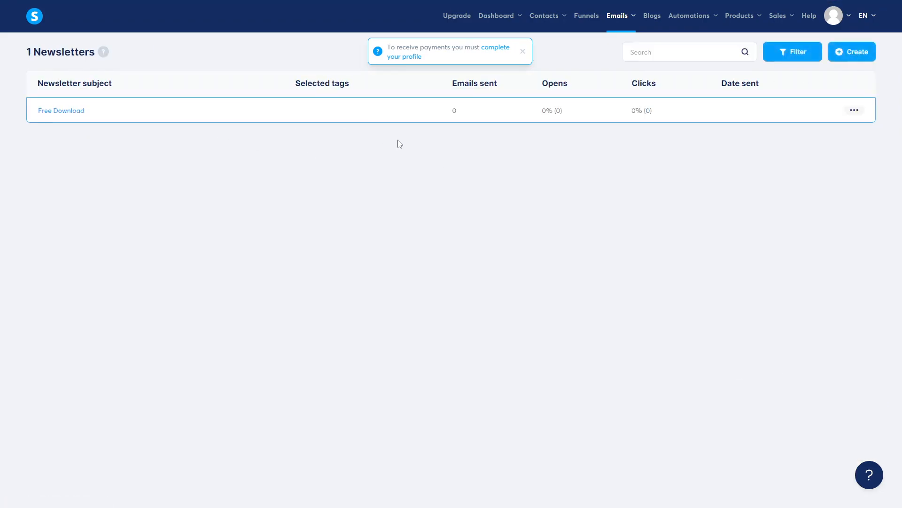
# Create an email campaign named "Camapgin#1" with no description
pyautogui.moveTo(618, 21)
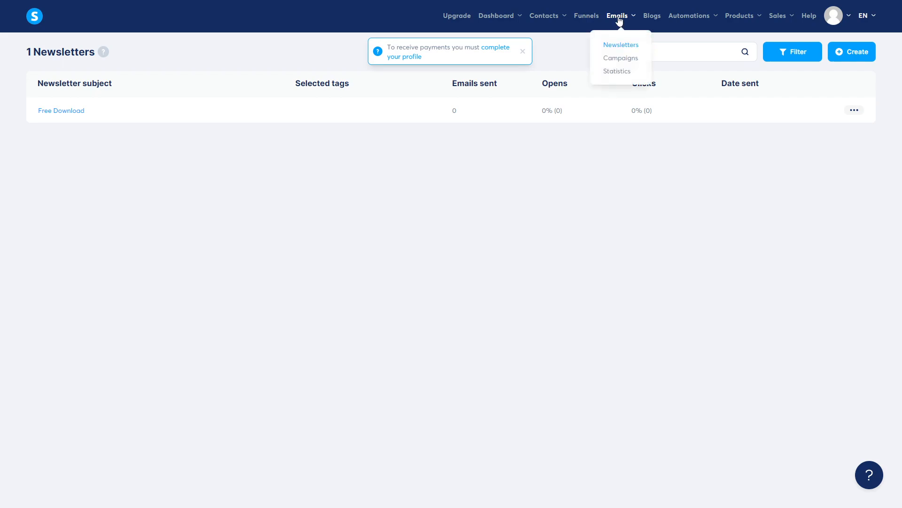
pyautogui.click(615, 60)
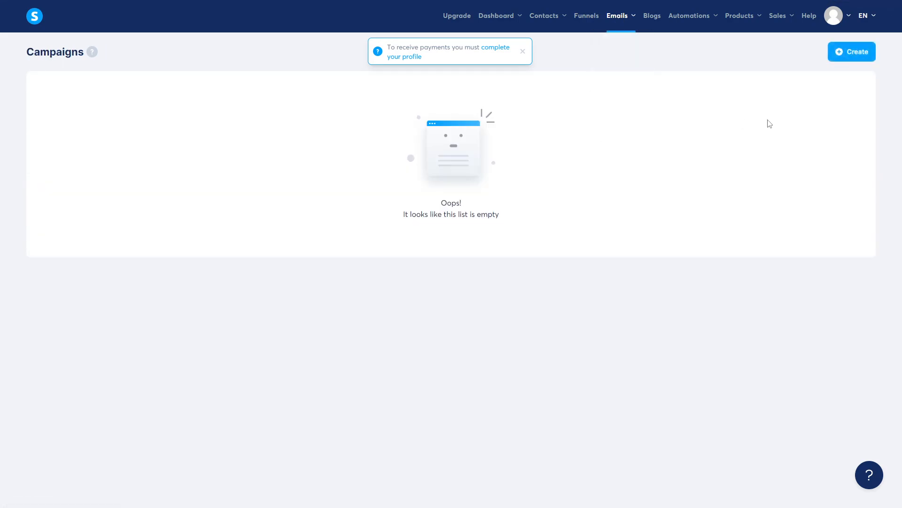
pyautogui.click(846, 51)
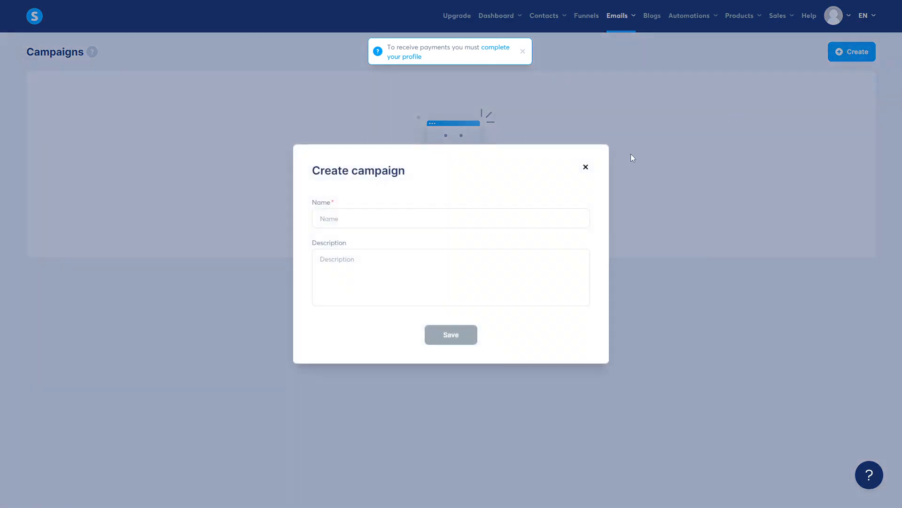
pyautogui.click(408, 222)
pyautogui.write('Camapgin#1')
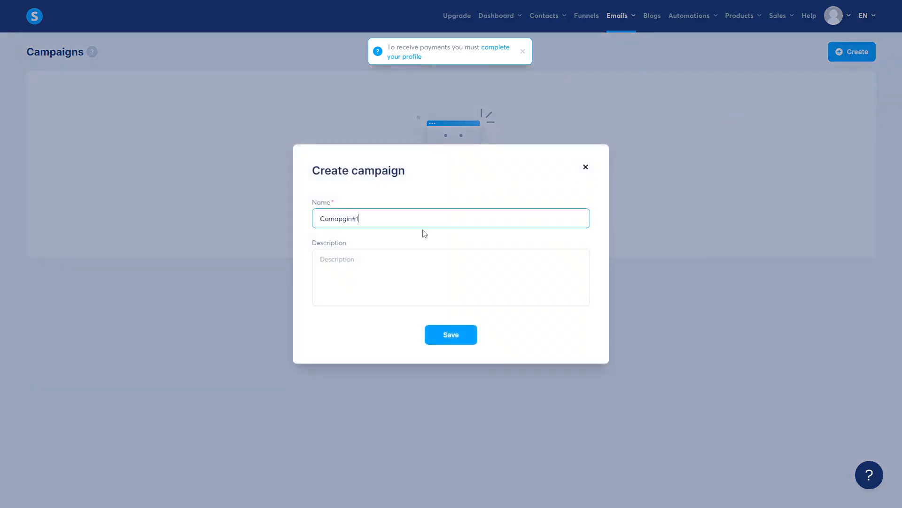
pyautogui.press('Tab')
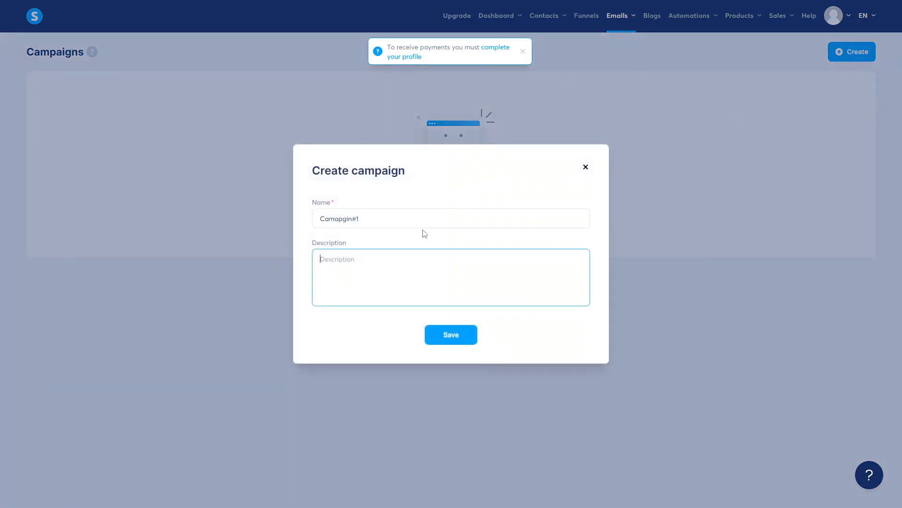
pyautogui.click(451, 331)
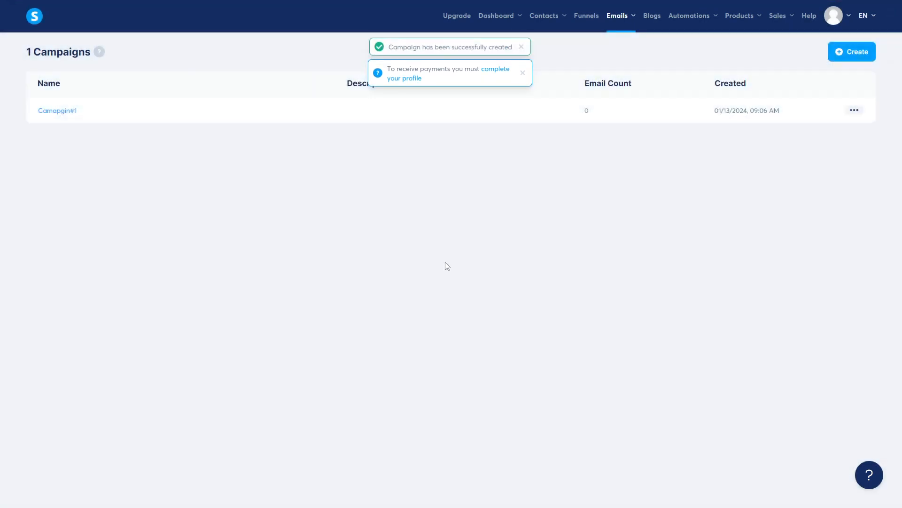
# Start a new campaign step in "Camapgin#1" with the subject "Subject#1" and the sender name "Name#1"
pyautogui.click(69, 112)
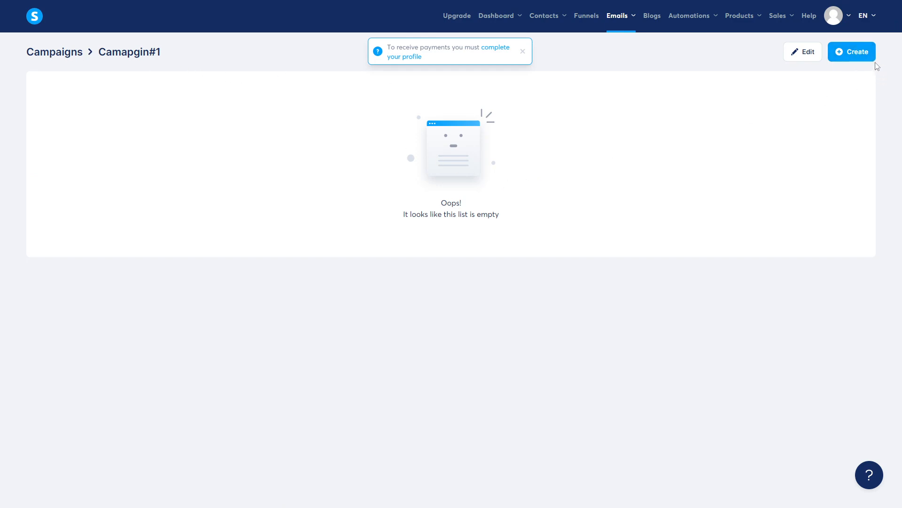
pyautogui.click(854, 51)
pyautogui.moveTo(363, 153); pyautogui.dragTo(426, 152)
pyautogui.click(393, 188)
pyautogui.click(376, 190)
pyautogui.write('Subject#1')
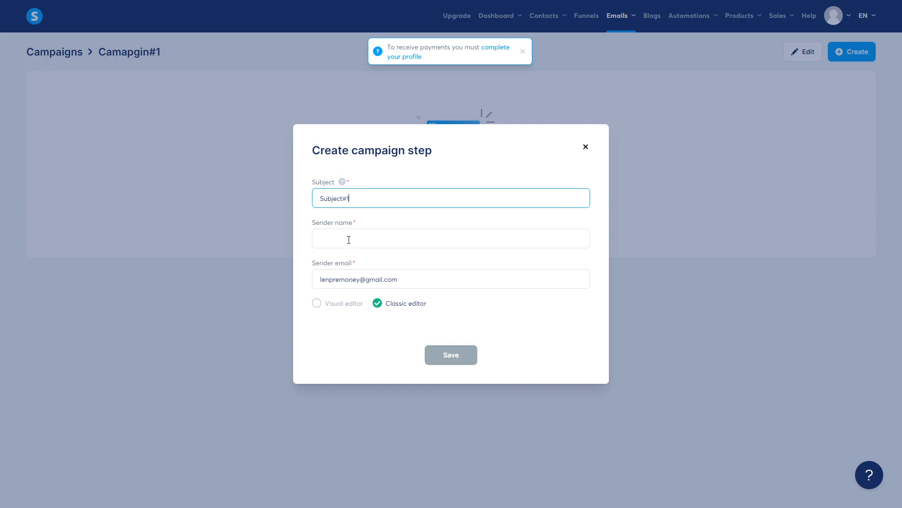
pyautogui.click(350, 239)
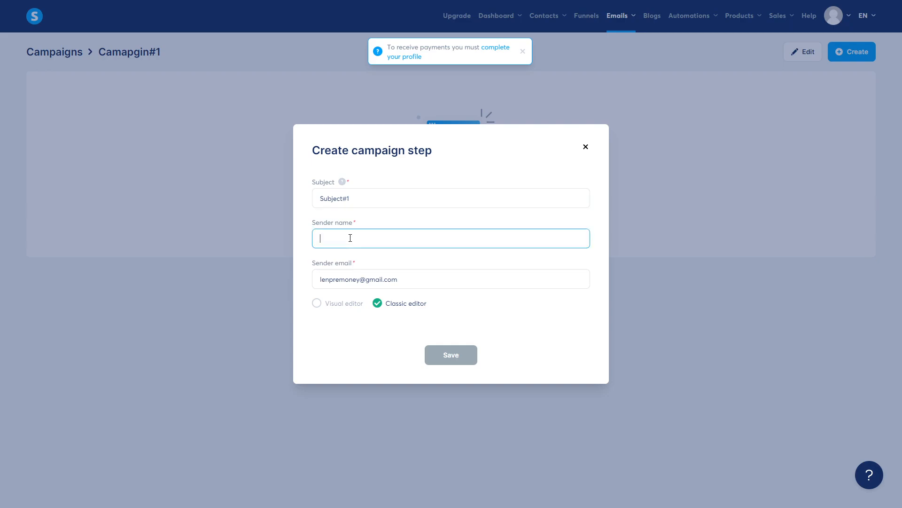
pyautogui.write('Name#1')
pyautogui.click(399, 222)
# Choose the visual editor with the "Answered: your most burning questions about online business..." template and save the campaign step
pyautogui.click(317, 303)
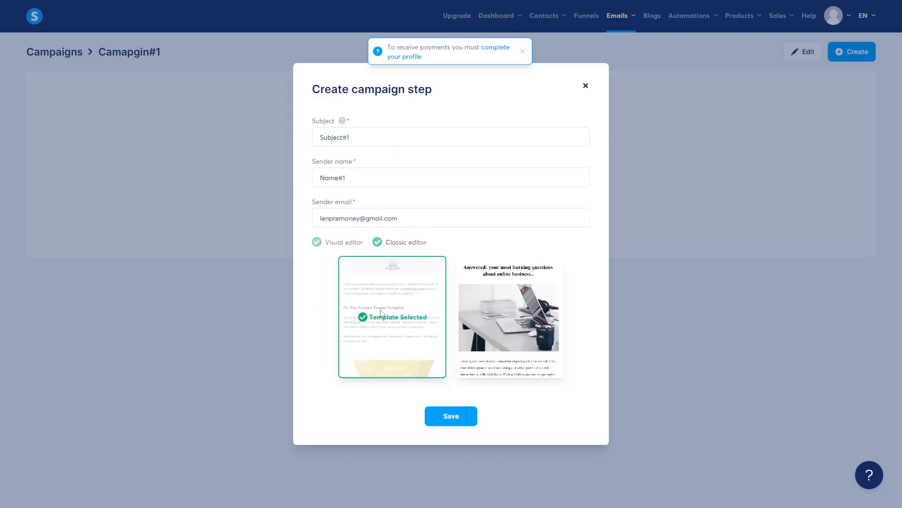
pyautogui.click(514, 319)
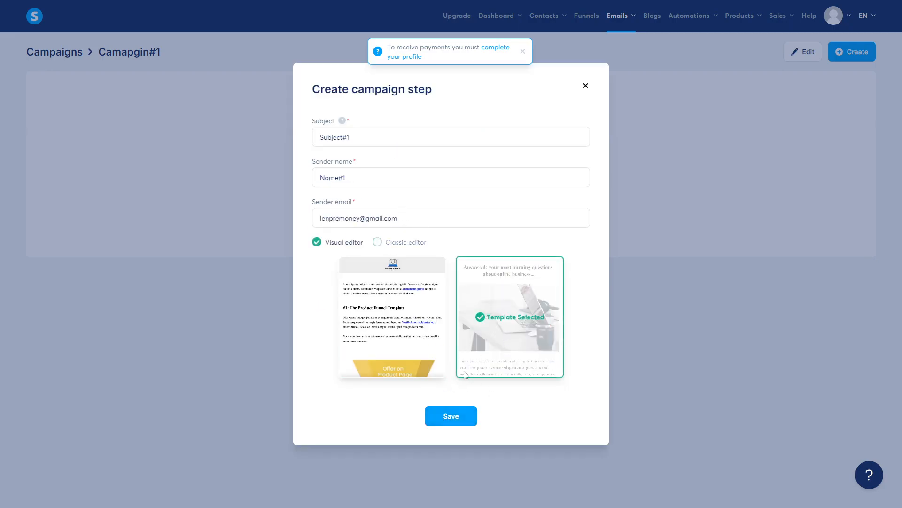
pyautogui.click(447, 424)
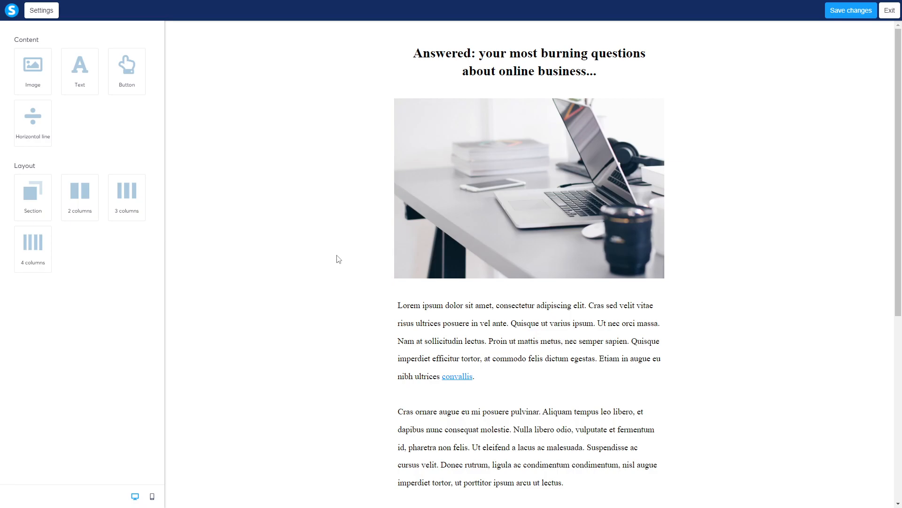
# Insert the {email} substitute before the first body paragraph, save the changes and exit the visual editor
pyautogui.scroll(-7, 444, 235)
pyautogui.scroll(7, 437, 319)
pyautogui.click(423, 314)
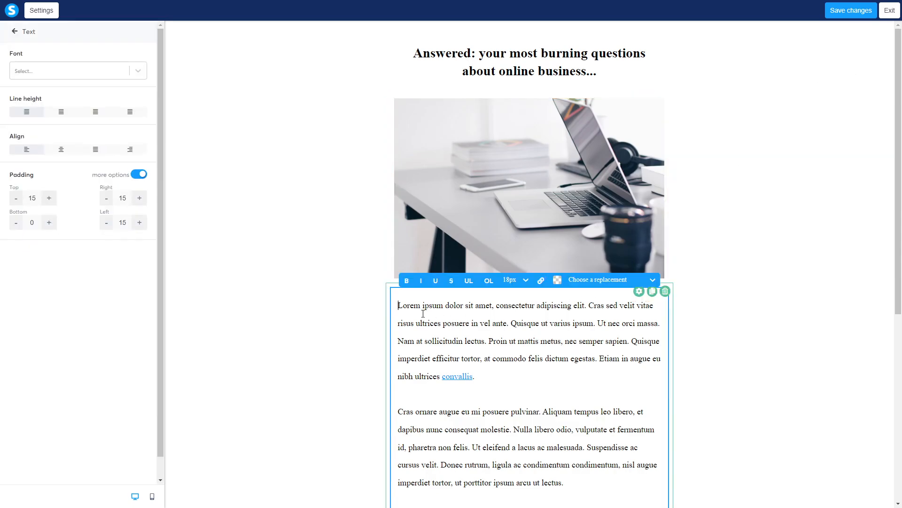
pyautogui.write('{email}')
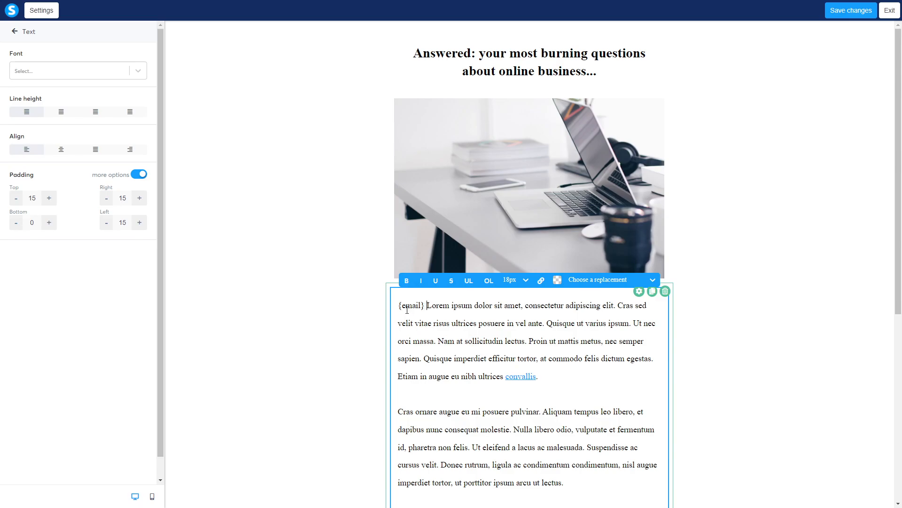
pyautogui.moveTo(424, 303); pyautogui.dragTo(402, 322)
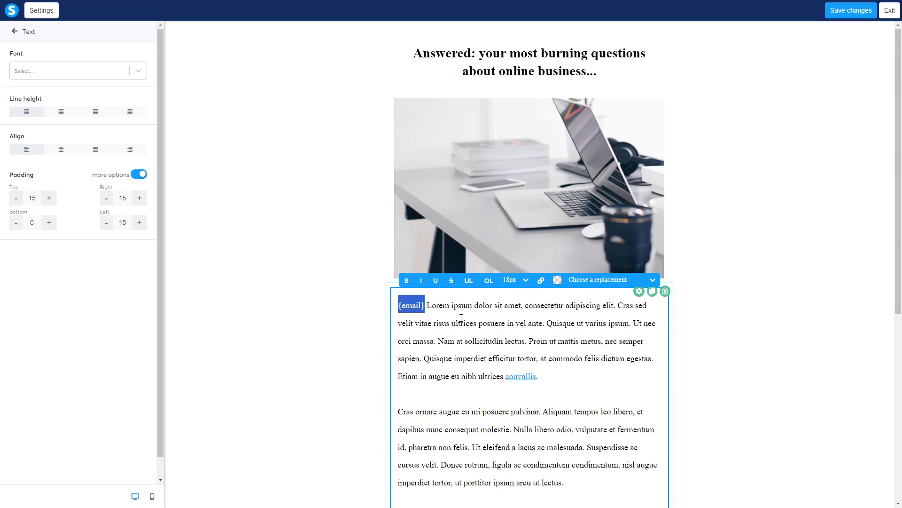
pyautogui.click(461, 317)
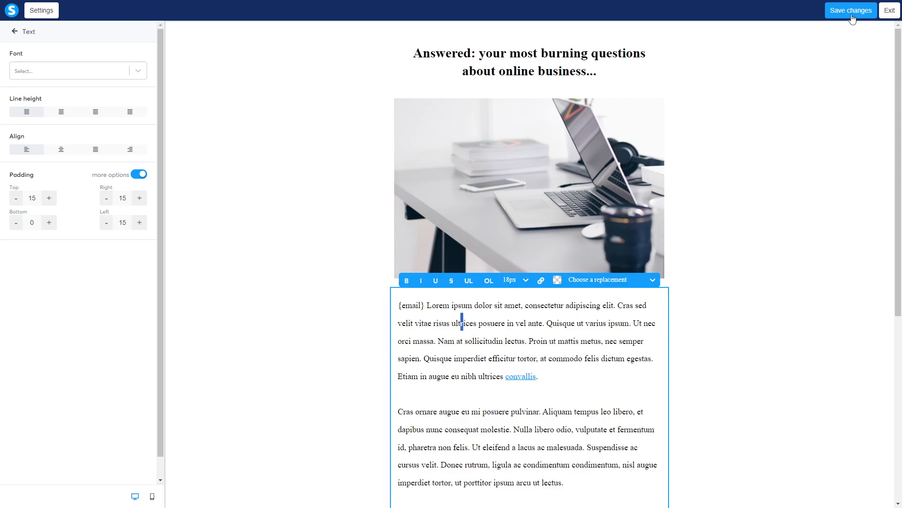
pyautogui.click(897, 16)
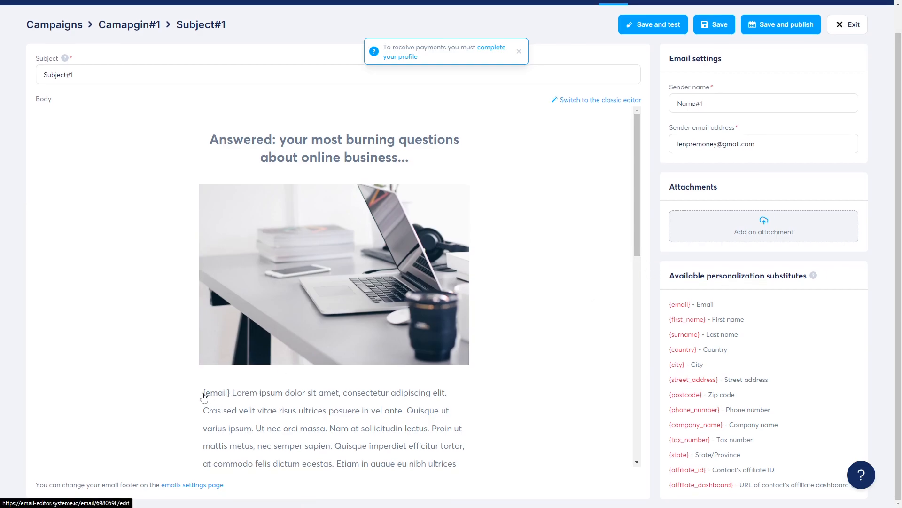
# Check the campaign email's personalization substitutes, subject and body, and open its activation settings for saving and publishing
pyautogui.moveTo(670, 305); pyautogui.dragTo(720, 308)
pyautogui.click(720, 308)
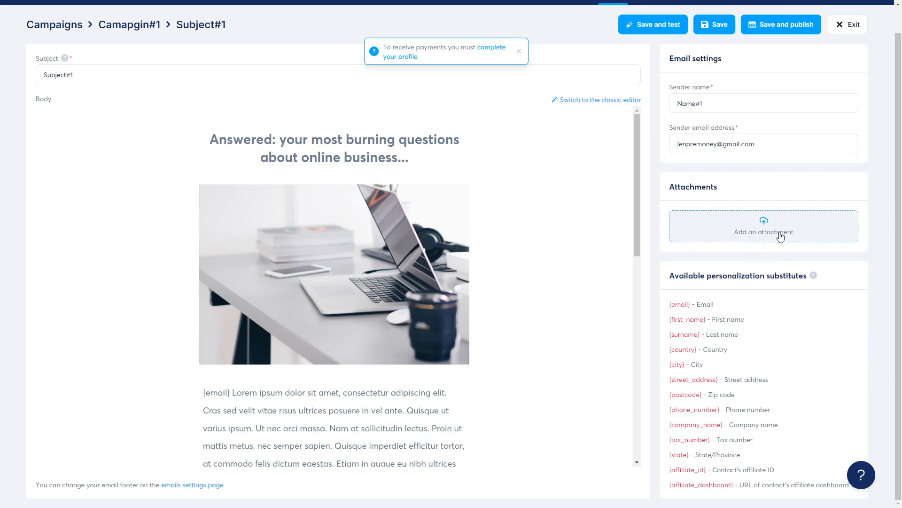
pyautogui.click(77, 74)
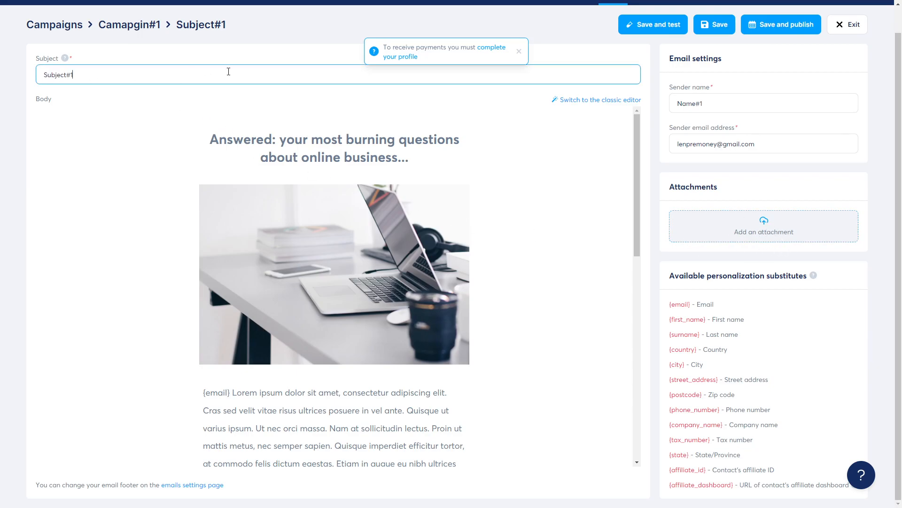
pyautogui.scroll(-7, 603, 255)
pyautogui.scroll(1, 667, 365)
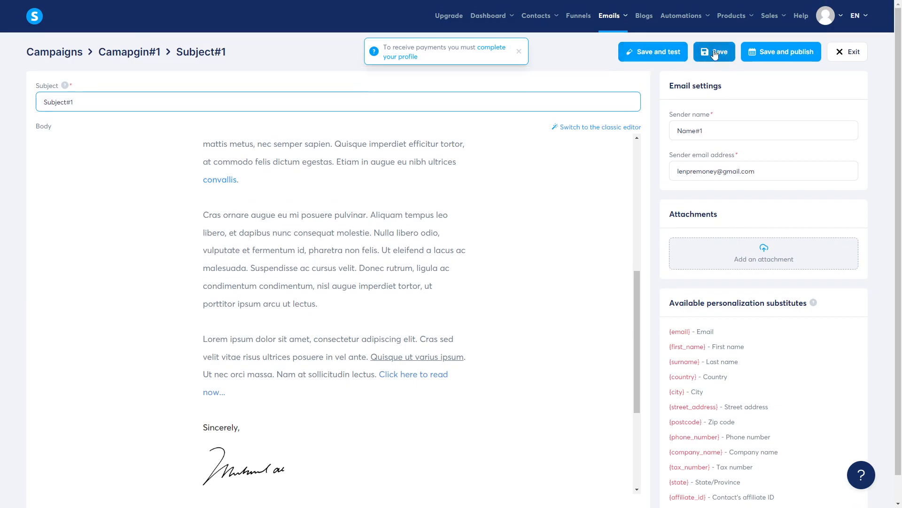
pyautogui.click(780, 54)
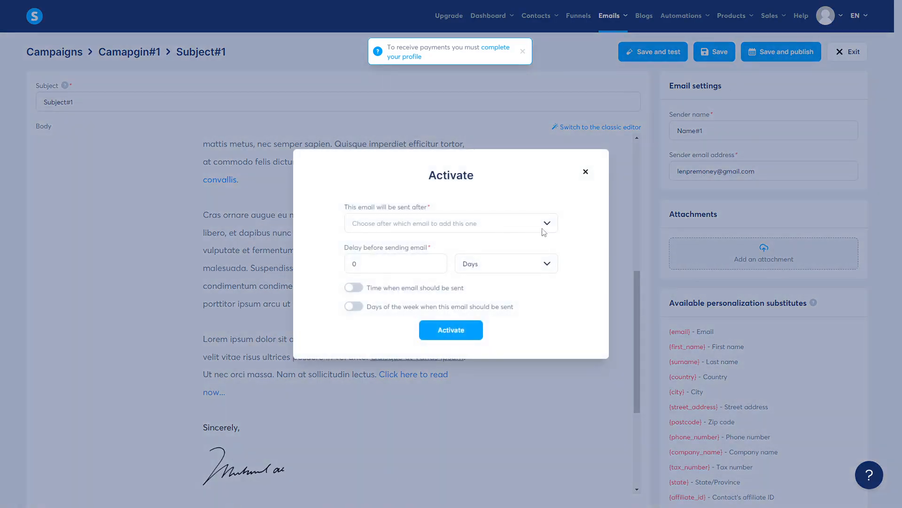
# Try to select the blank entry as the email after which this campaign email is sent
pyautogui.moveTo(349, 207); pyautogui.dragTo(400, 211)
pyautogui.click(407, 224)
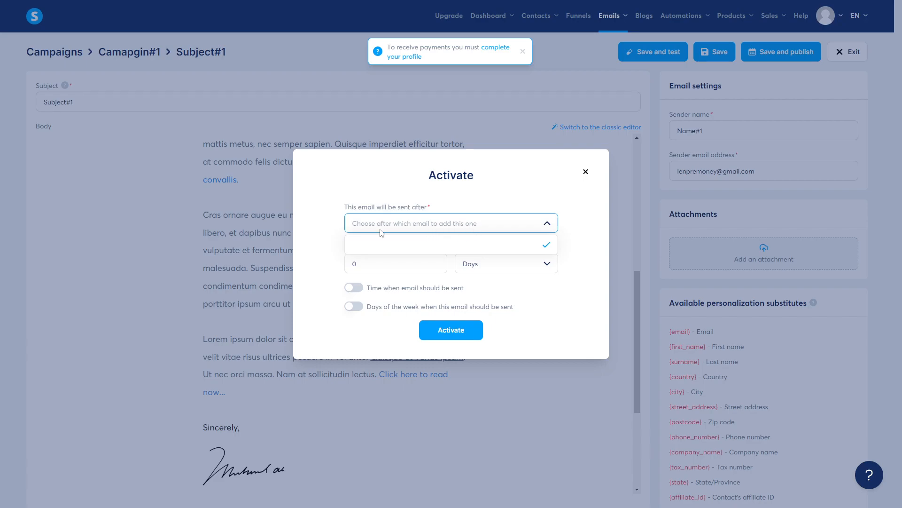
pyautogui.click(538, 225)
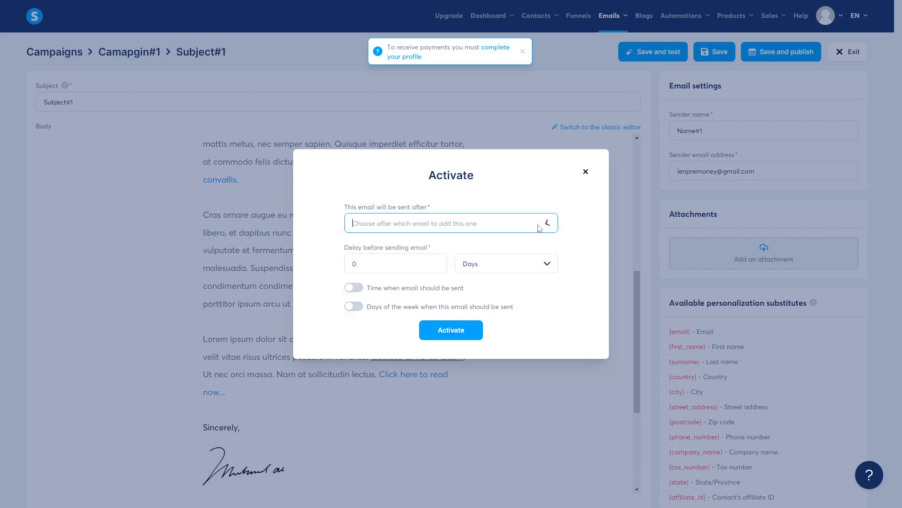
pyautogui.click(470, 226)
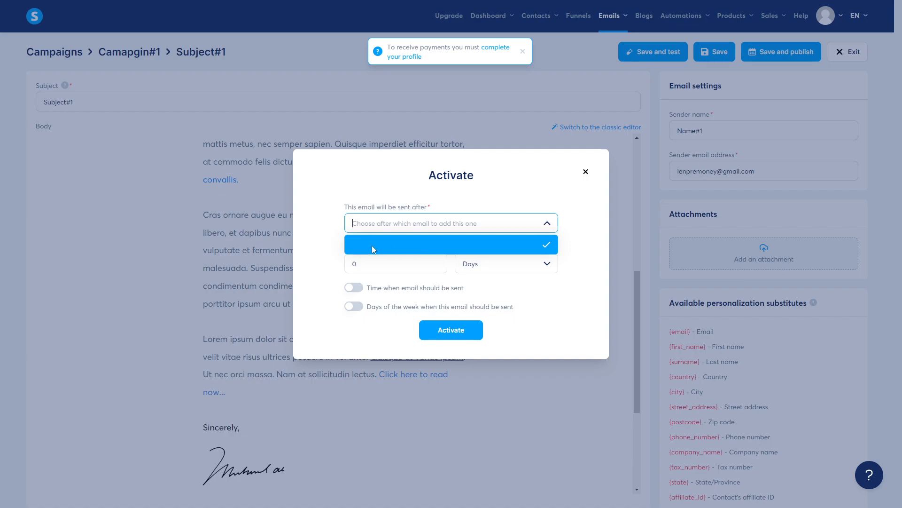
pyautogui.click(372, 246)
pyautogui.click(382, 226)
pyautogui.click(368, 251)
pyautogui.click(380, 226)
pyautogui.click(364, 244)
# Try to enter "New" or pick the blank entry as the email after which this campaign email is sent
pyautogui.click(380, 227)
pyautogui.write('New')
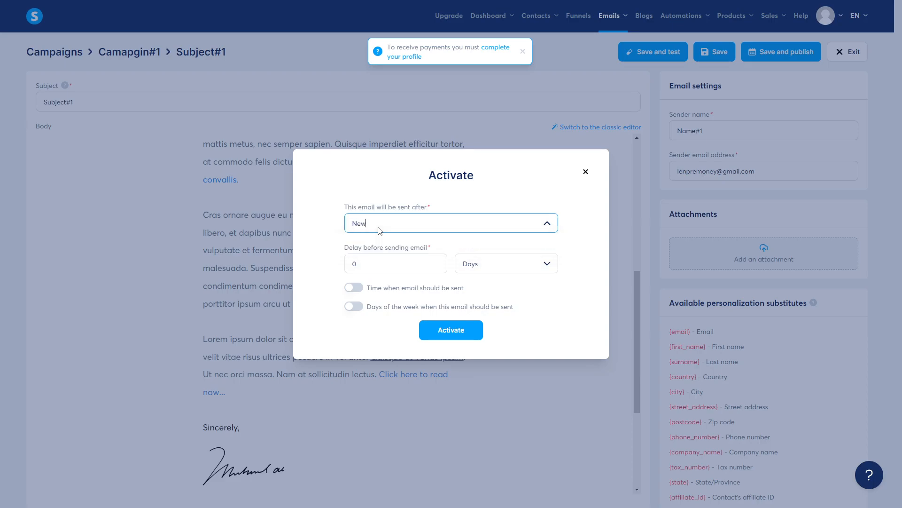
pyautogui.click(342, 235)
pyautogui.click(389, 229)
pyautogui.write('New')
pyautogui.click(331, 214)
pyautogui.click(543, 225)
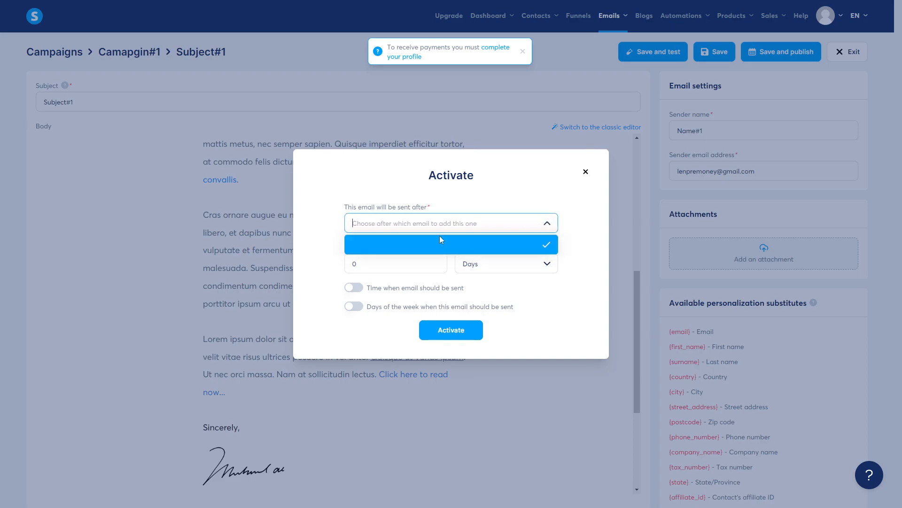
pyautogui.click(356, 250)
pyautogui.click(322, 233)
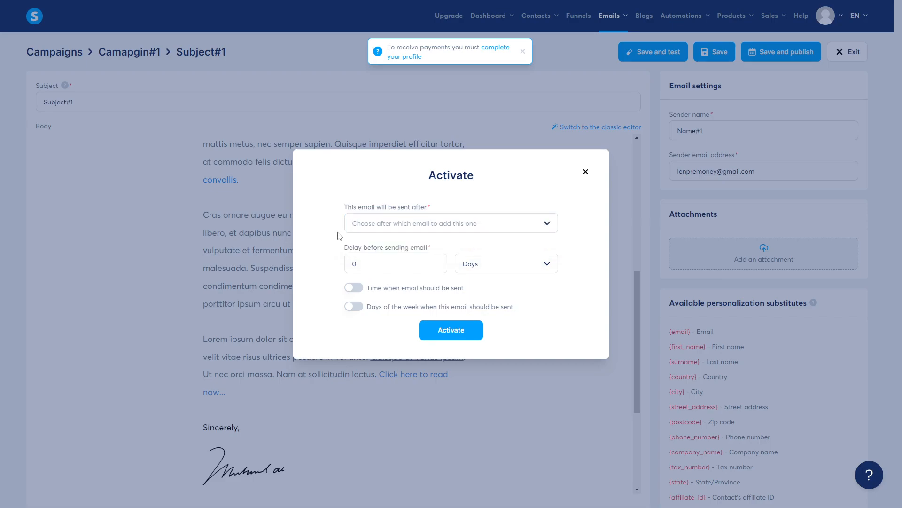
pyautogui.click(437, 225)
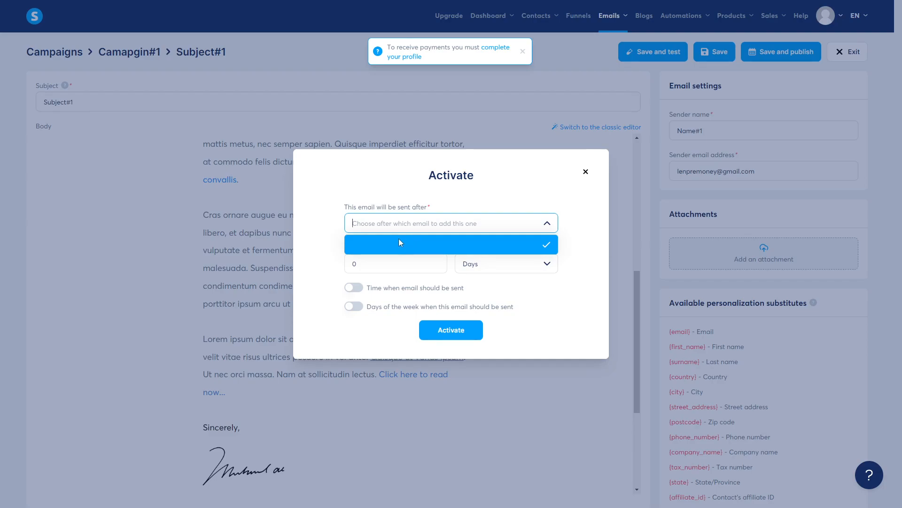
pyautogui.click(328, 248)
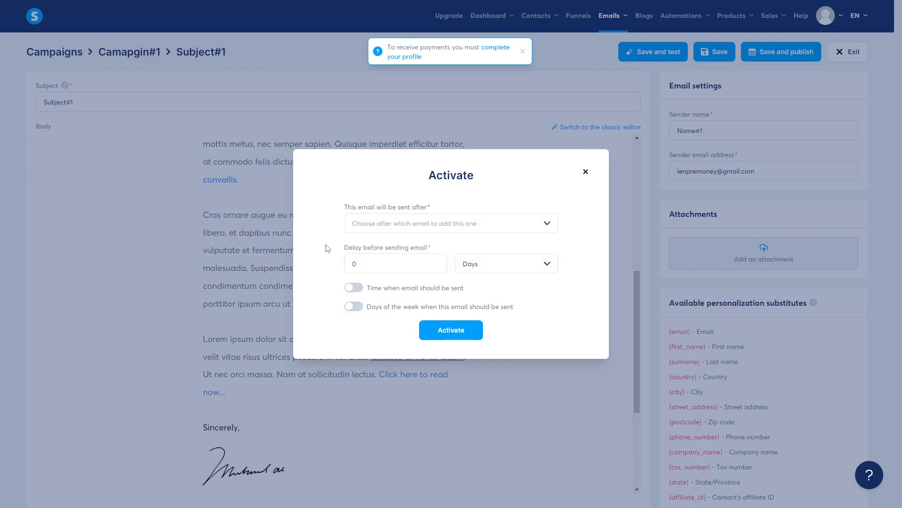
pyautogui.click(430, 227)
pyautogui.click(367, 240)
# Set the delay before sending the campaign email to 24 hours
pyautogui.press('Tab')
pyautogui.moveTo(344, 249); pyautogui.dragTo(430, 249)
pyautogui.write('1')
pyautogui.click(500, 266)
pyautogui.click(476, 301)
pyautogui.moveTo(364, 265); pyautogui.dragTo(323, 270)
pyautogui.write('24')
pyautogui.click(308, 265)
# Enable a specific sending time for the campaign email and set it to 18:00
pyautogui.click(356, 289)
pyautogui.click(411, 296)
pyautogui.scroll(-5, 385, 366)
pyautogui.scroll(-3, 371, 348)
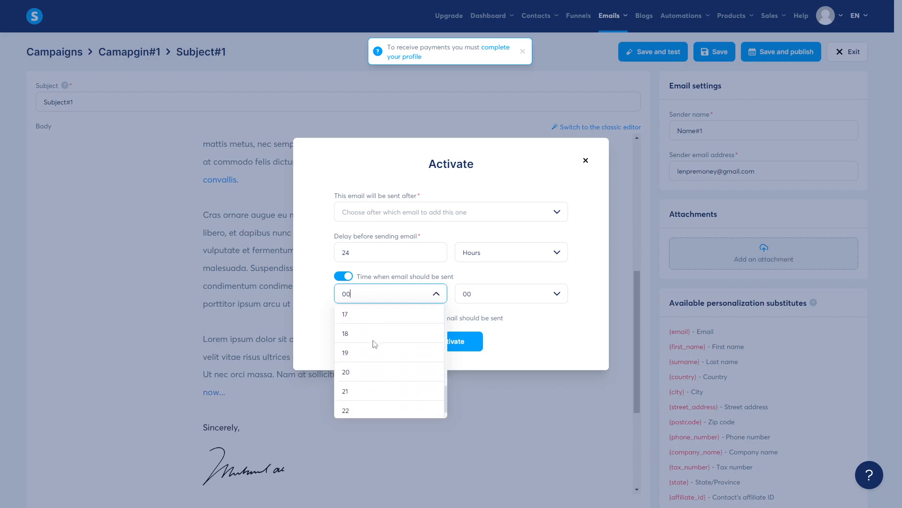
pyautogui.scroll(5, 376, 366)
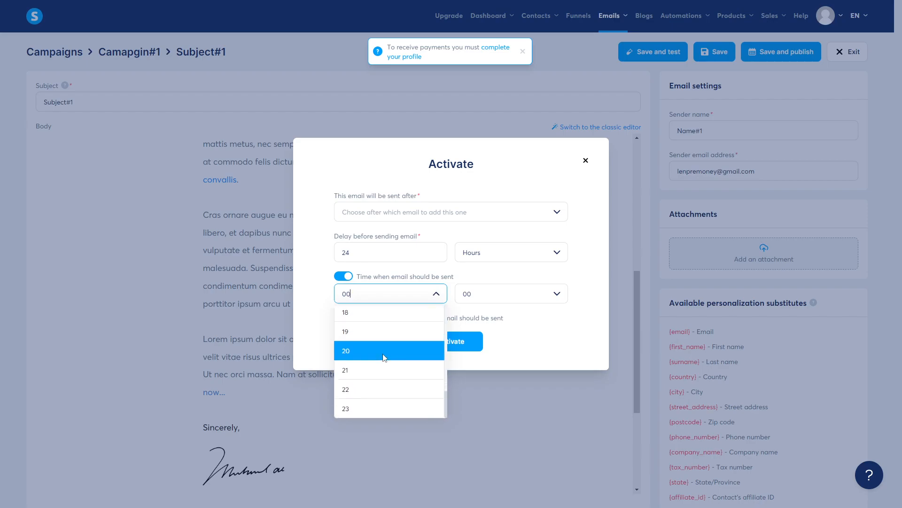
pyautogui.scroll(-2, 384, 360)
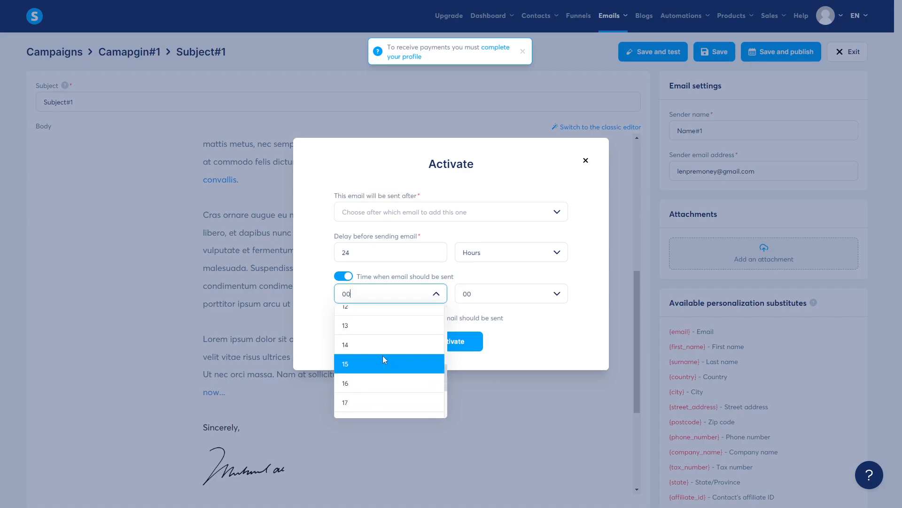
pyautogui.scroll(5, 383, 359)
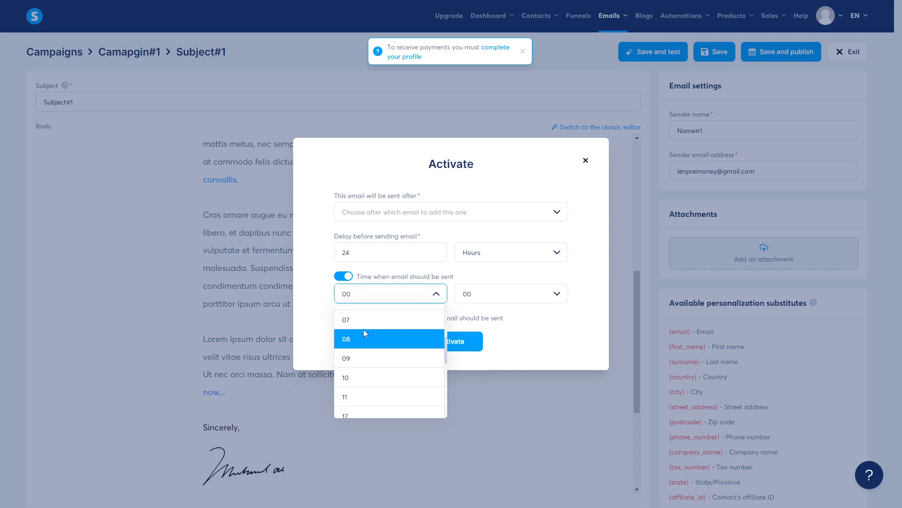
pyautogui.moveTo(446, 325); pyautogui.dragTo(437, 391)
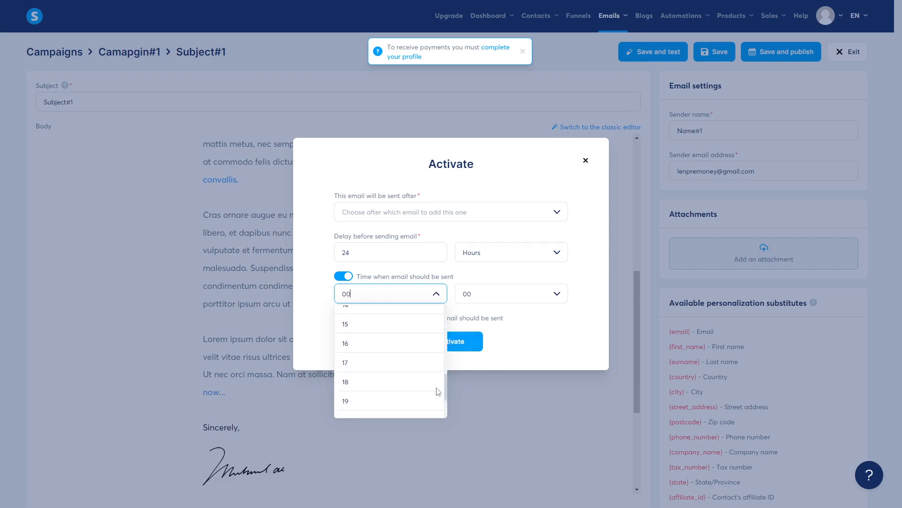
pyautogui.click(437, 383)
pyautogui.click(517, 293)
pyautogui.click(555, 315)
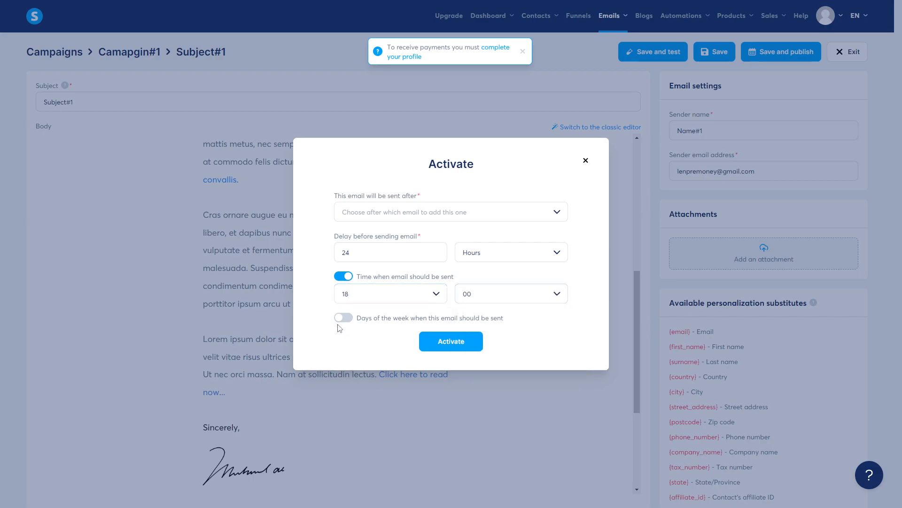
# Check the weekday options for when the campaign email is sent
pyautogui.click(343, 318)
pyautogui.moveTo(361, 254); pyautogui.dragTo(508, 264)
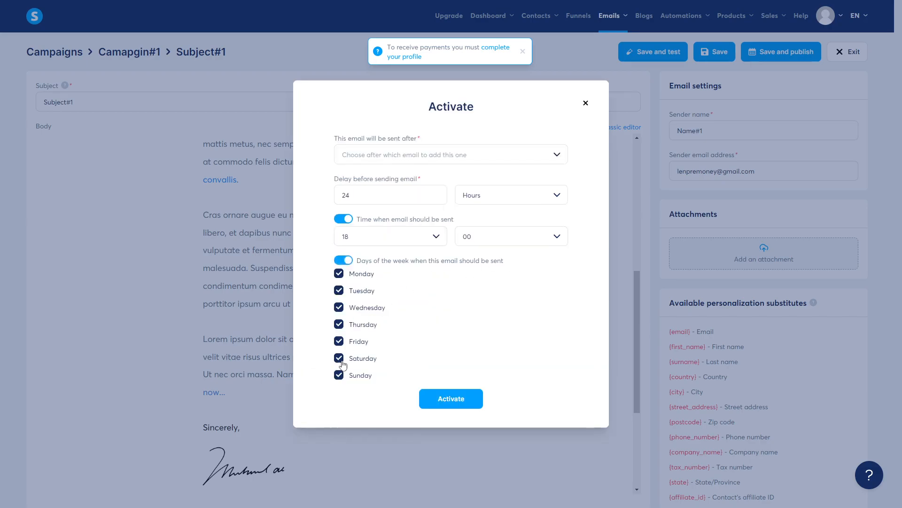
pyautogui.click(343, 260)
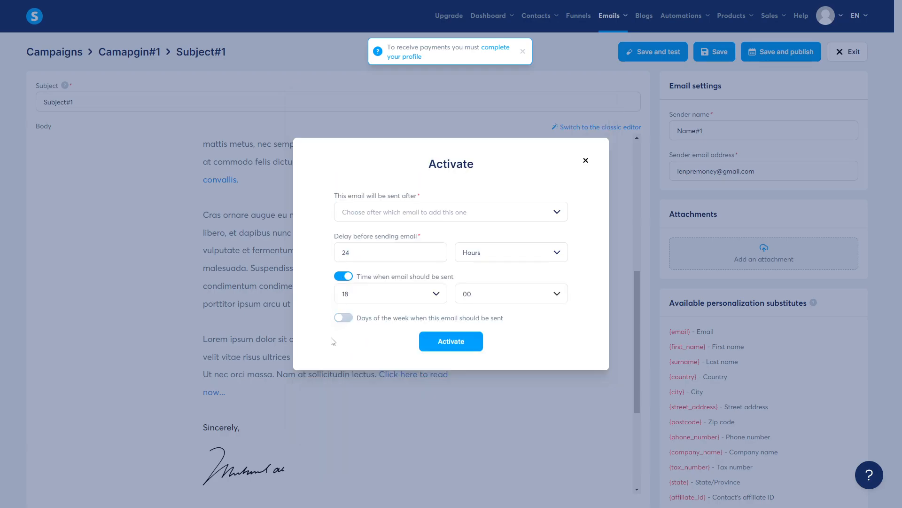
# Activate the campaign email with these settings, save it and exit to the campaign overview
pyautogui.click(455, 342)
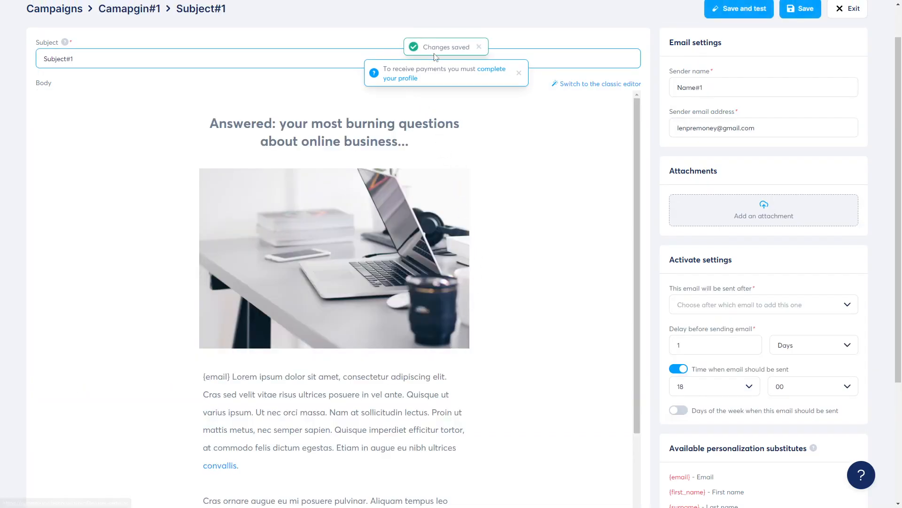
pyautogui.scroll(1, 781, 211)
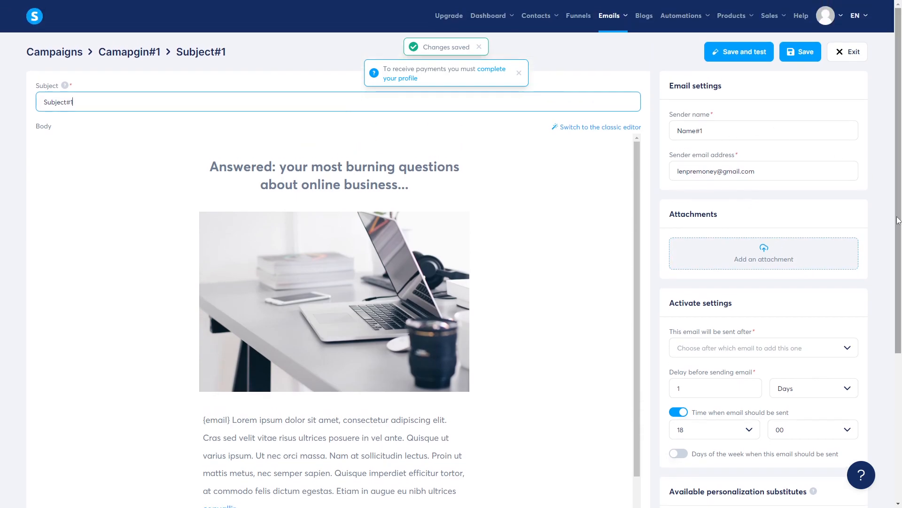
pyautogui.scroll(-5, 881, 258)
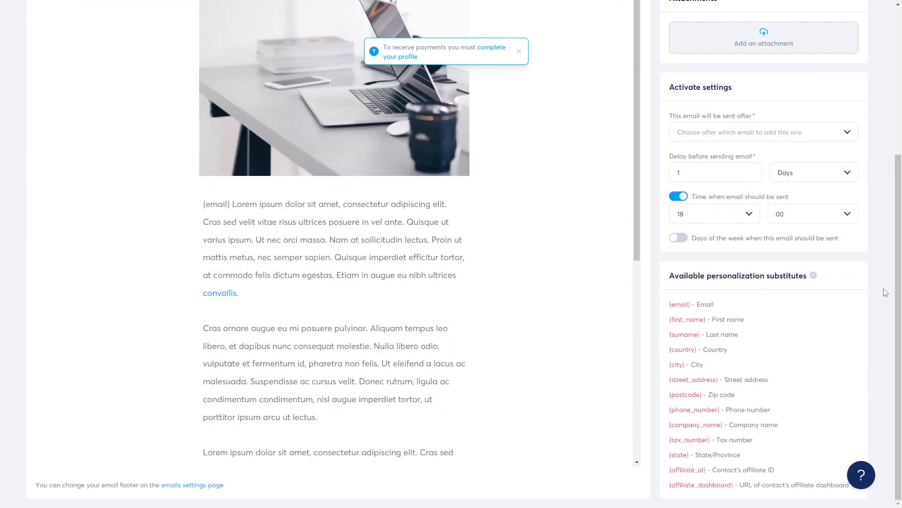
pyautogui.scroll(5, 886, 315)
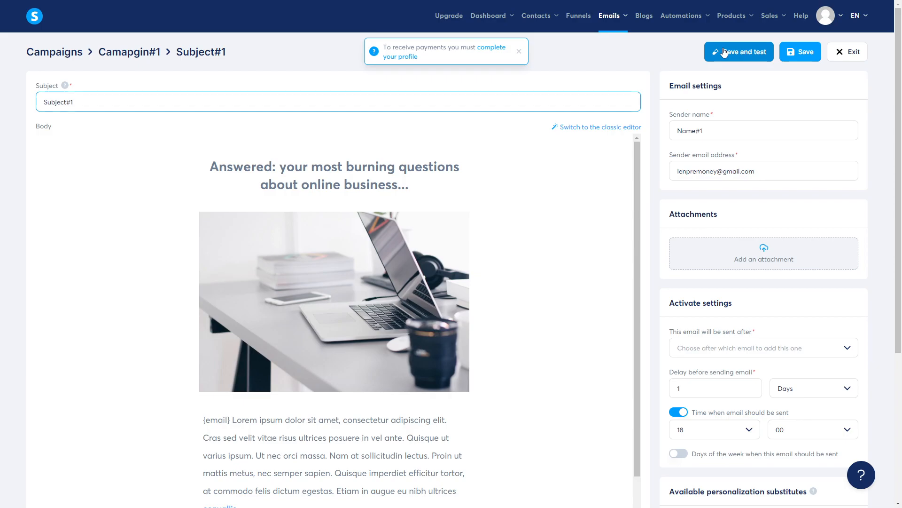
pyautogui.click(799, 52)
pyautogui.click(852, 52)
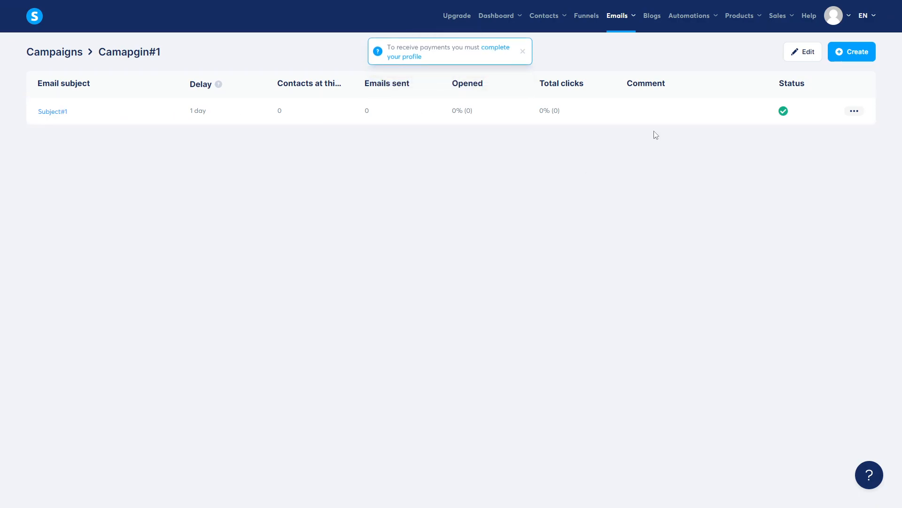
# Start creating a blog named Blog#1 on the existing systeme.io domain with the URL path "blog"
pyautogui.click(650, 19)
pyautogui.click(841, 53)
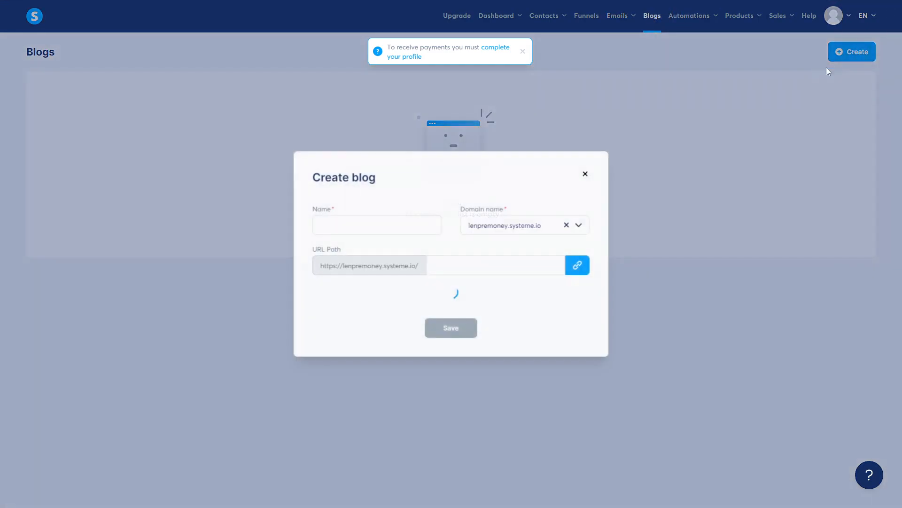
pyautogui.click(360, 102)
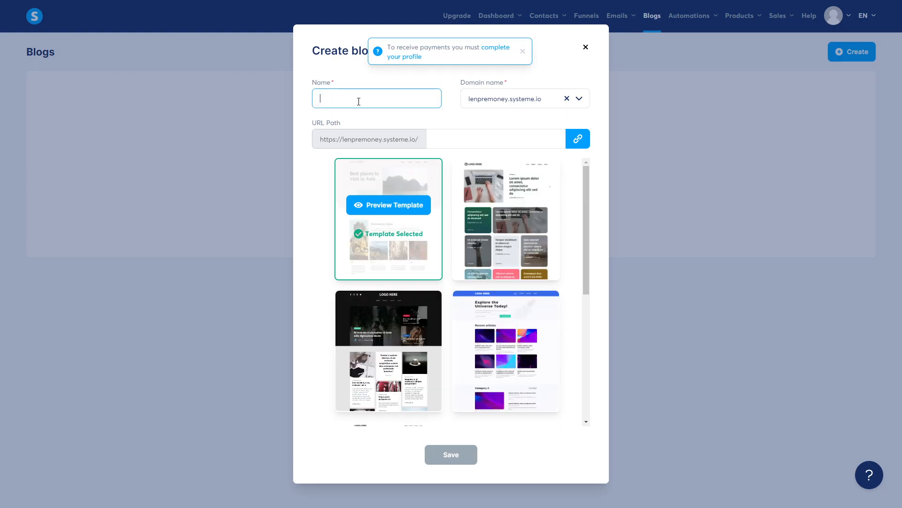
pyautogui.write('Blog#1')
pyautogui.click(472, 99)
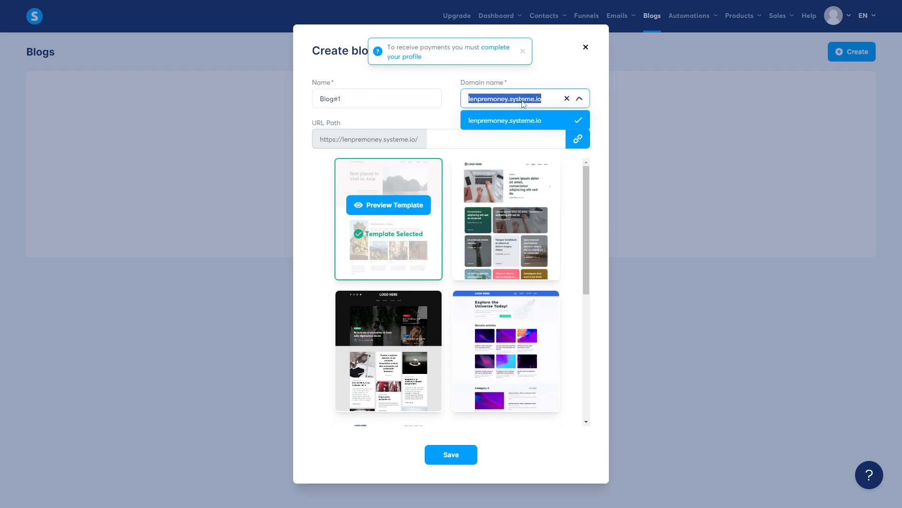
pyautogui.click(538, 82)
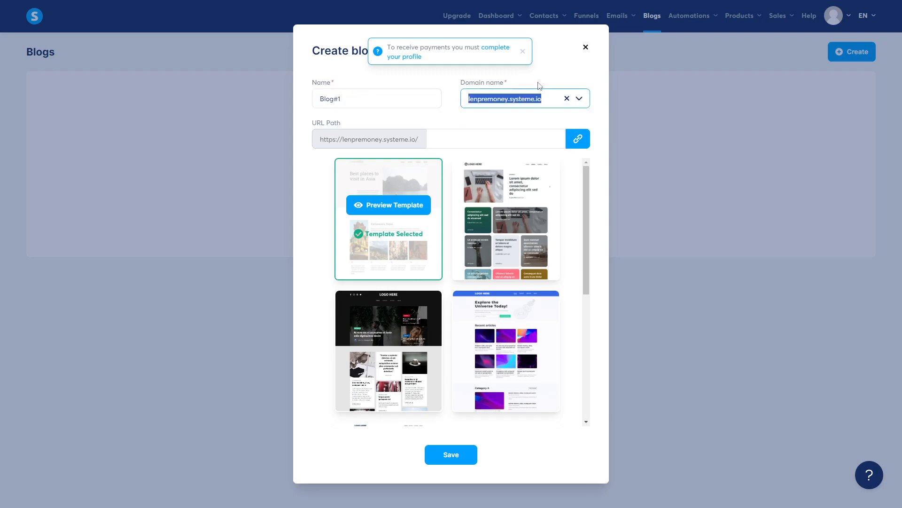
pyautogui.click(448, 140)
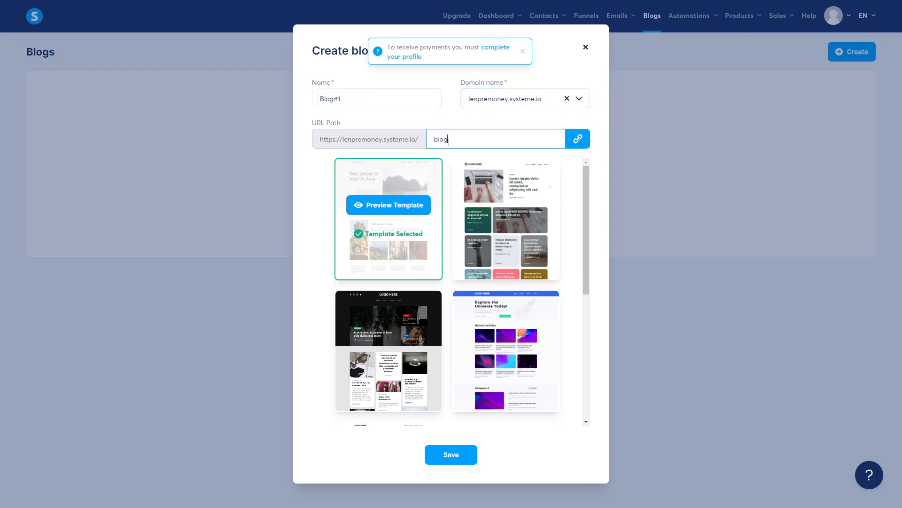
pyautogui.moveTo(314, 124); pyautogui.dragTo(346, 123)
pyautogui.click(335, 122)
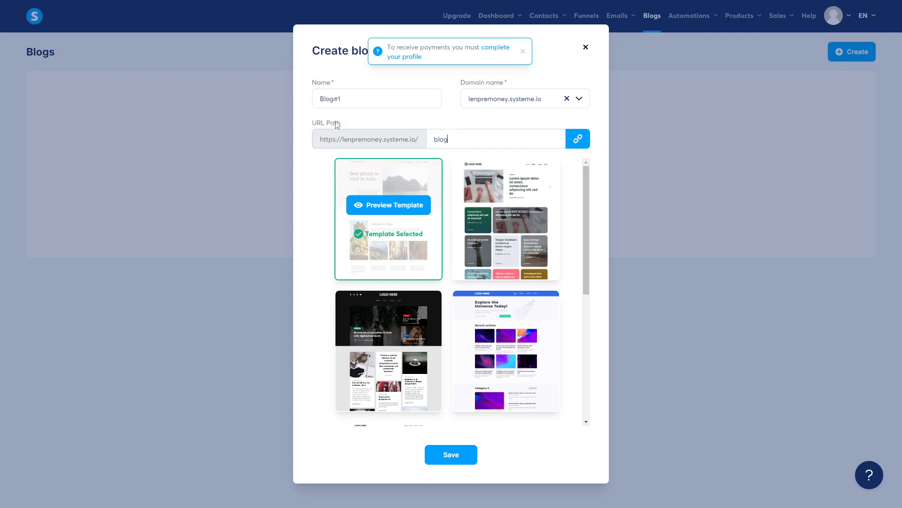
pyautogui.moveTo(450, 143); pyautogui.dragTo(374, 152)
pyautogui.click(420, 125)
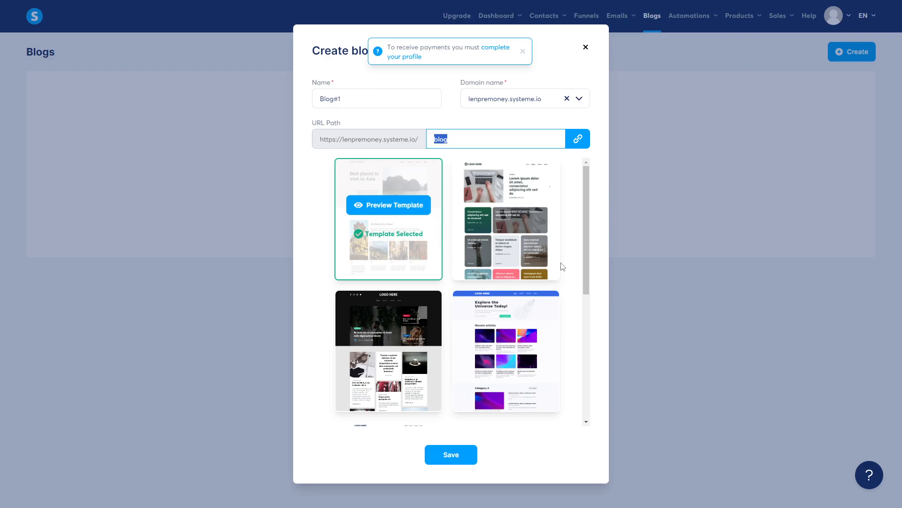
# Select the blog template with the orange-framed beach photo under the "LOGO HERE" header and save the blog
pyautogui.scroll(-2, 467, 265)
pyautogui.scroll(-3, 467, 264)
pyautogui.scroll(-1, 577, 314)
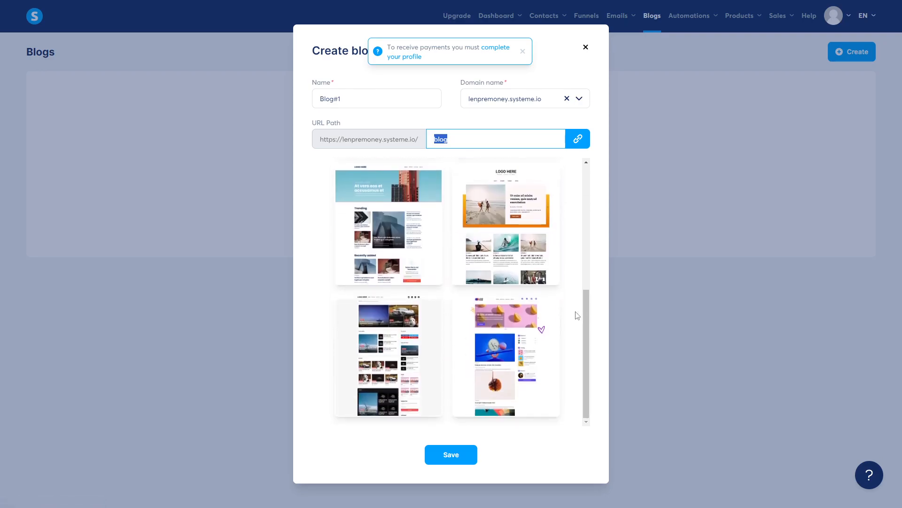
pyautogui.scroll(2, 578, 315)
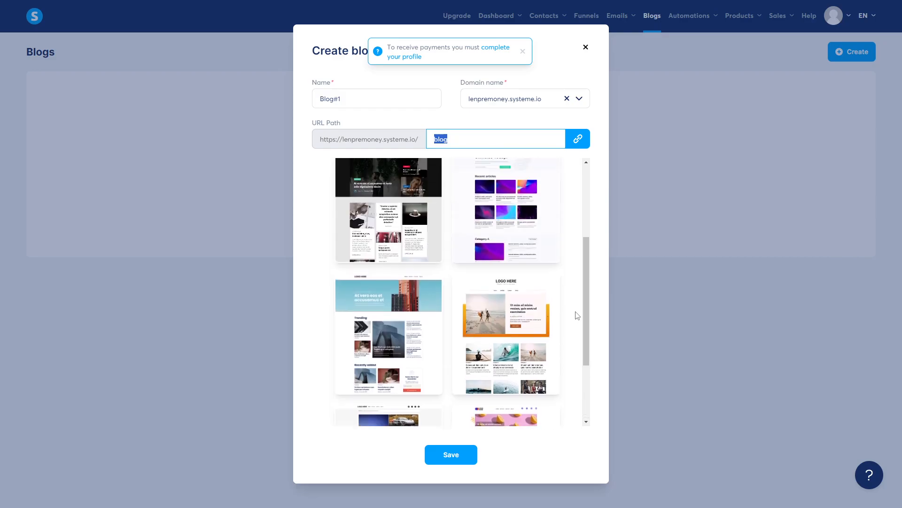
pyautogui.click(492, 349)
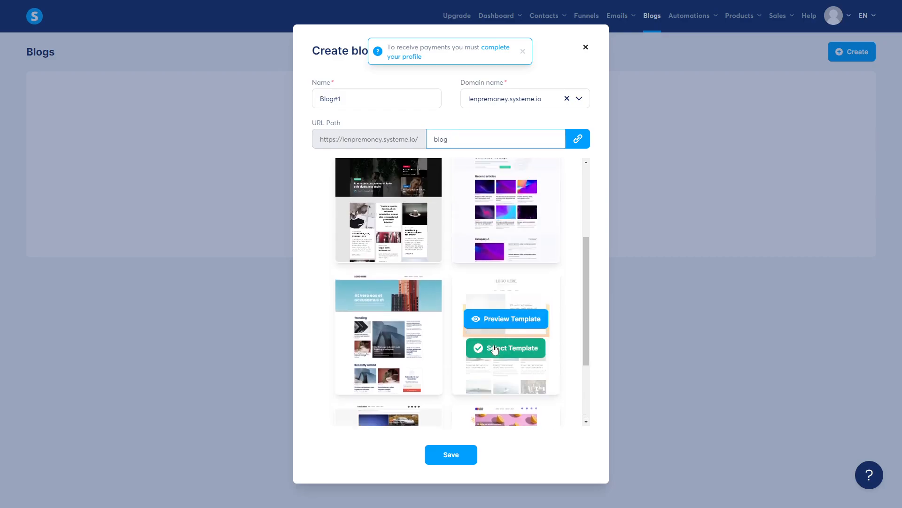
pyautogui.scroll(-2, 506, 329)
pyautogui.click(448, 455)
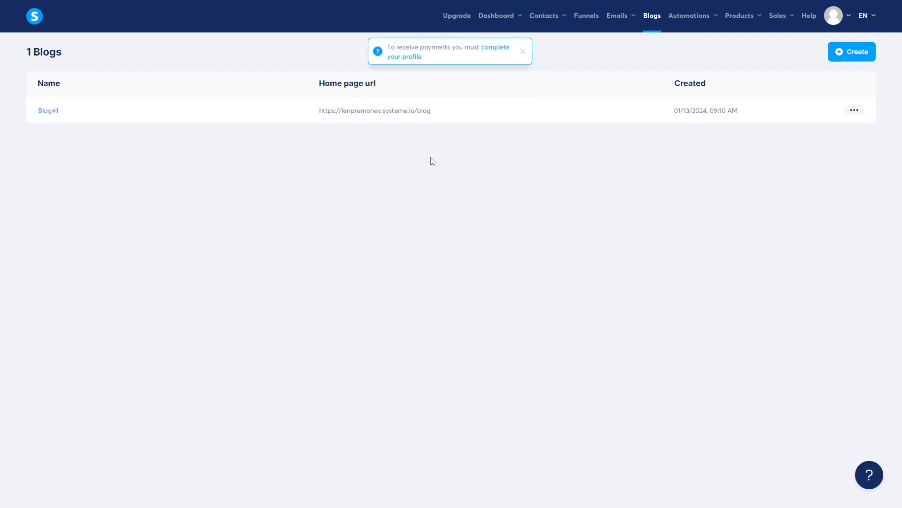
# Check the name, domain, URL path and language settings of Blog#1 and close them
pyautogui.click(854, 110)
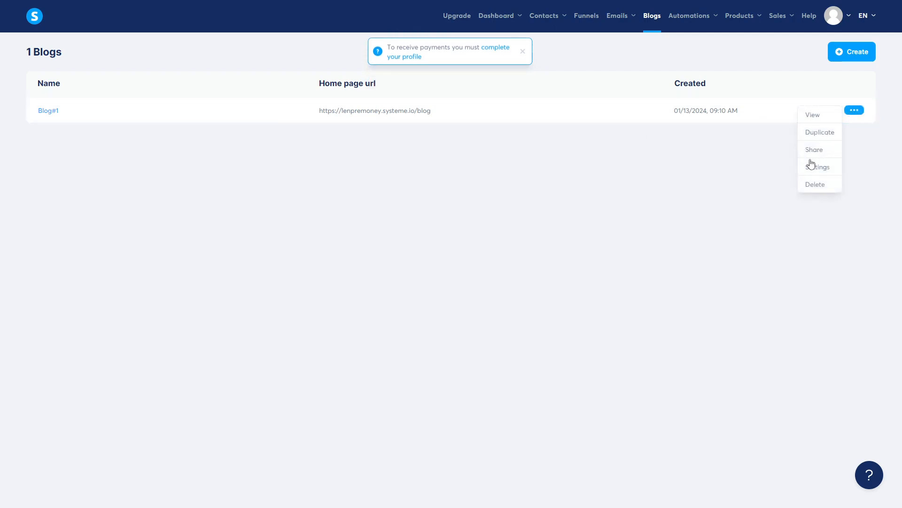
pyautogui.click(811, 165)
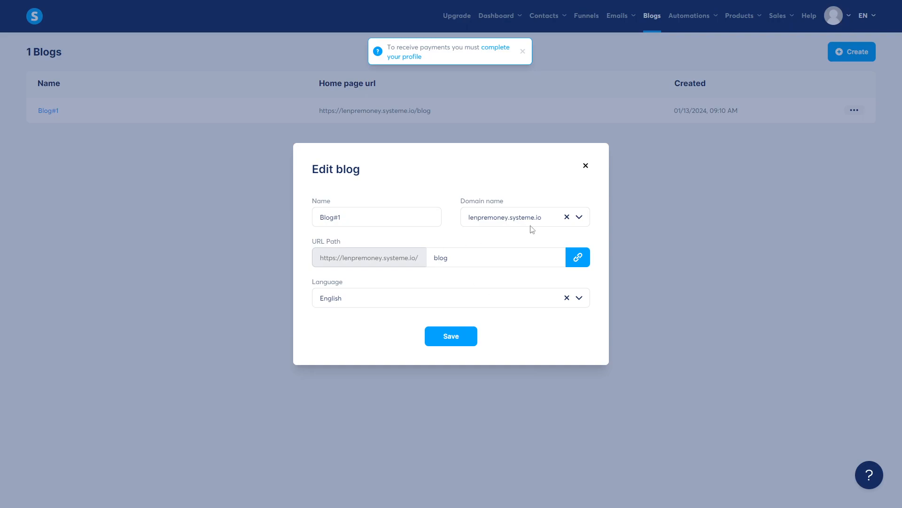
pyautogui.click(585, 167)
# Open Blog#1 and look through its lists of posts, pages and categories
pyautogui.click(48, 114)
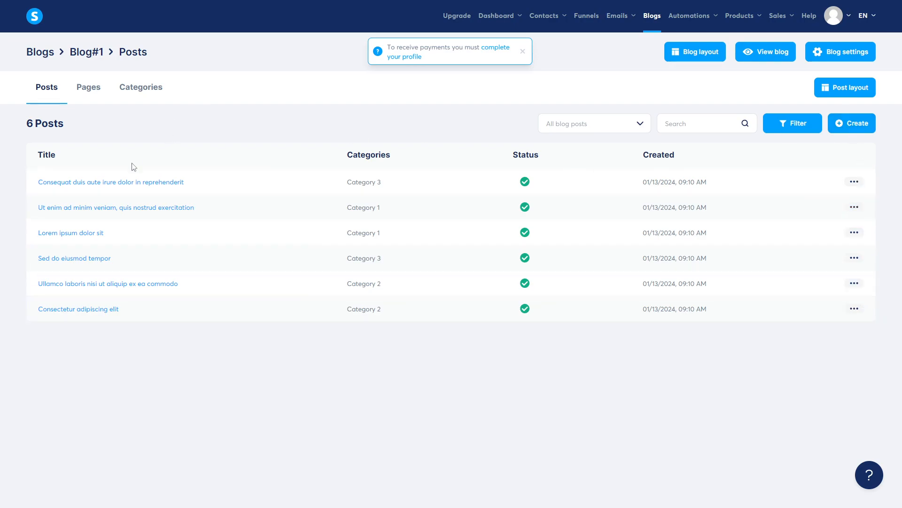
pyautogui.click(89, 90)
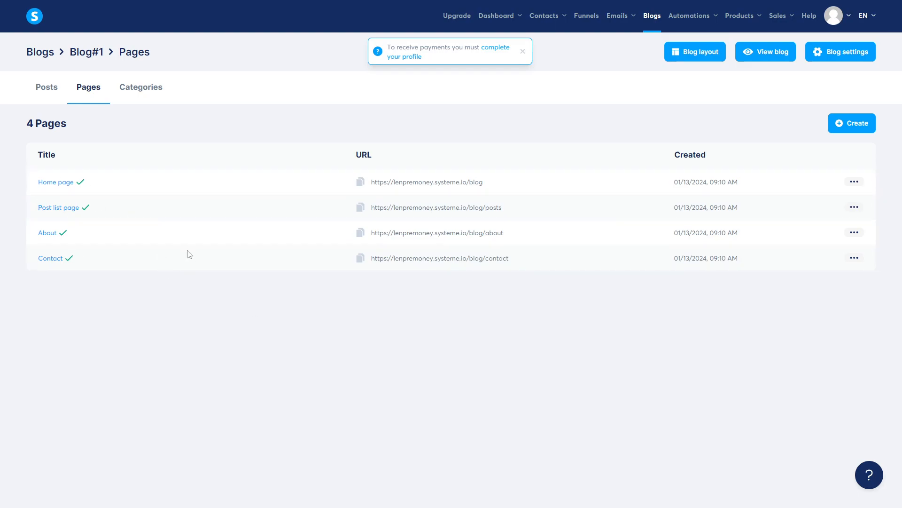
pyautogui.click(136, 88)
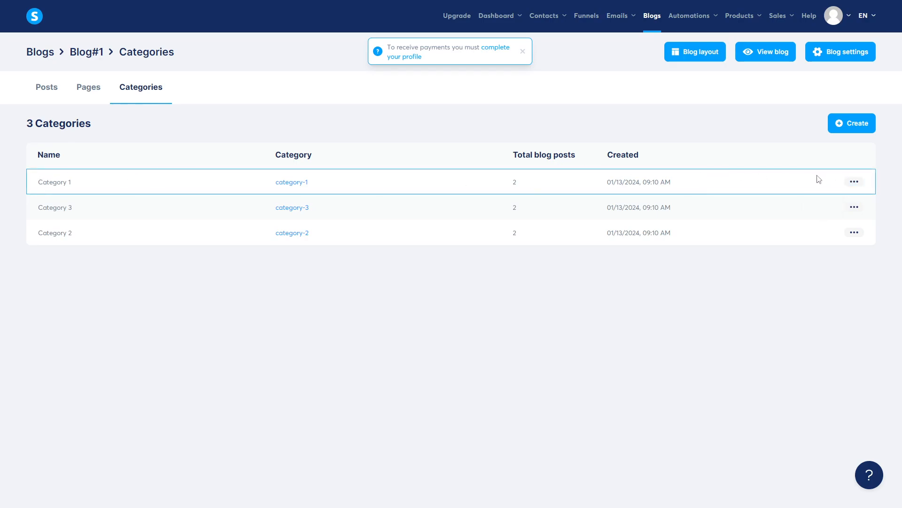
# Open the settings of Category 1 and rename it as Sports with the path "sports"
pyautogui.click(854, 181)
pyautogui.click(831, 188)
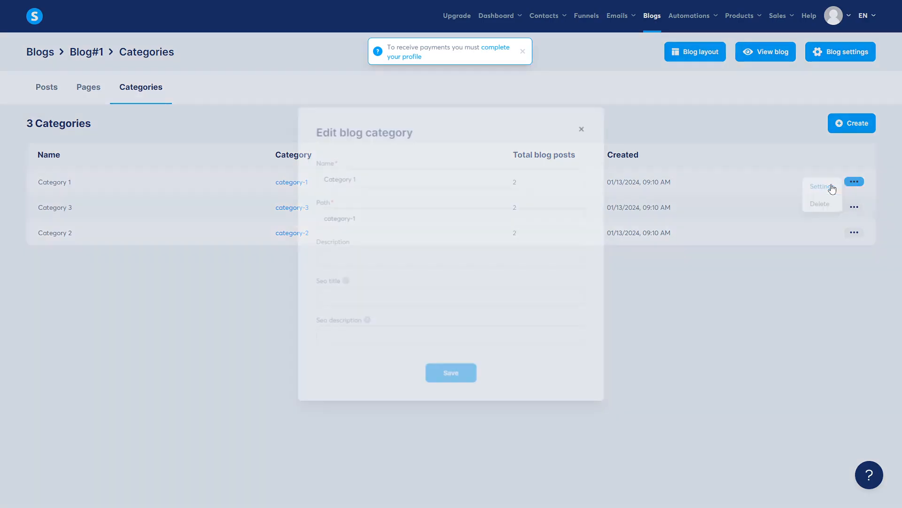
pyautogui.moveTo(411, 182); pyautogui.dragTo(249, 178)
pyautogui.write('Sports')
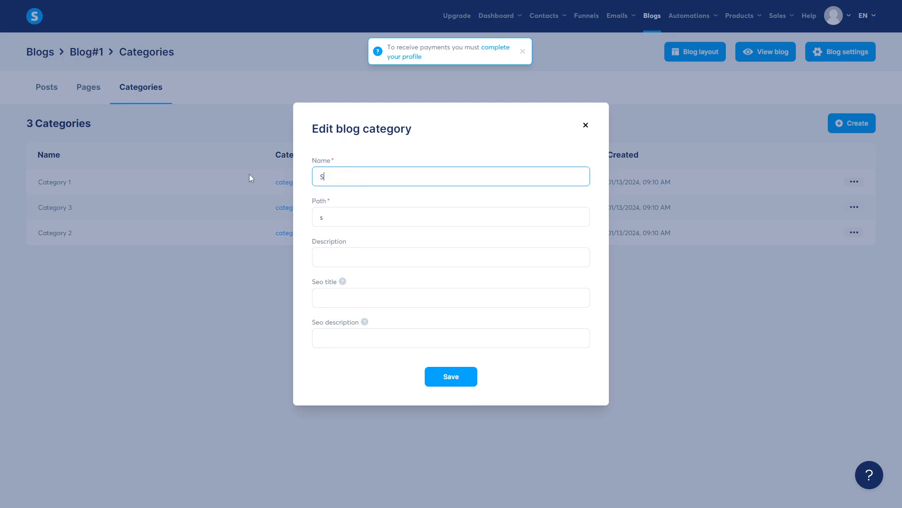
pyautogui.doubleClick(355, 217)
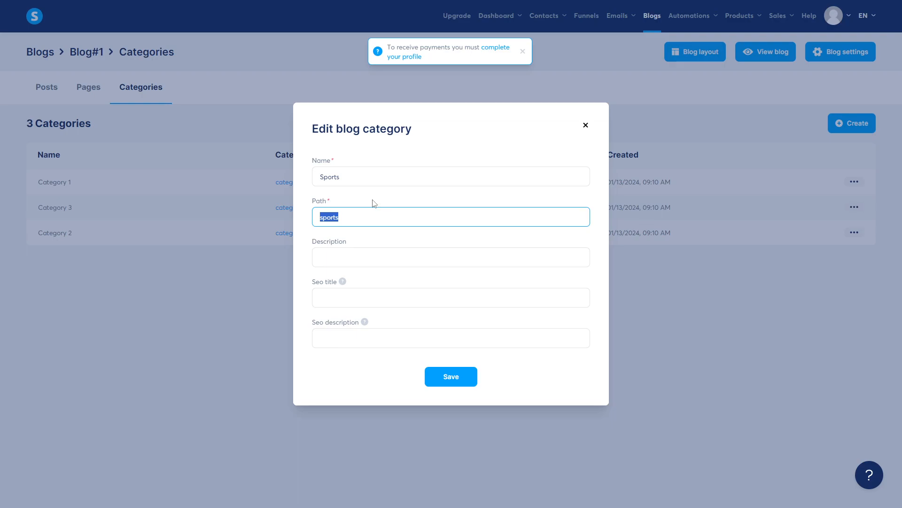
pyautogui.moveTo(358, 218); pyautogui.dragTo(309, 220)
pyautogui.click(350, 199)
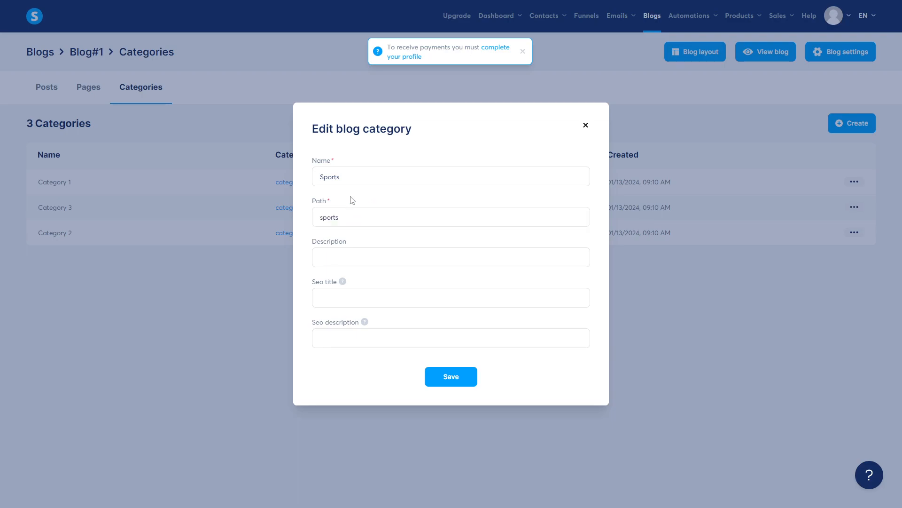
# Review the description, SEO title and SEO description fields of the Sports category, leave them blank and save the category
pyautogui.click(345, 252)
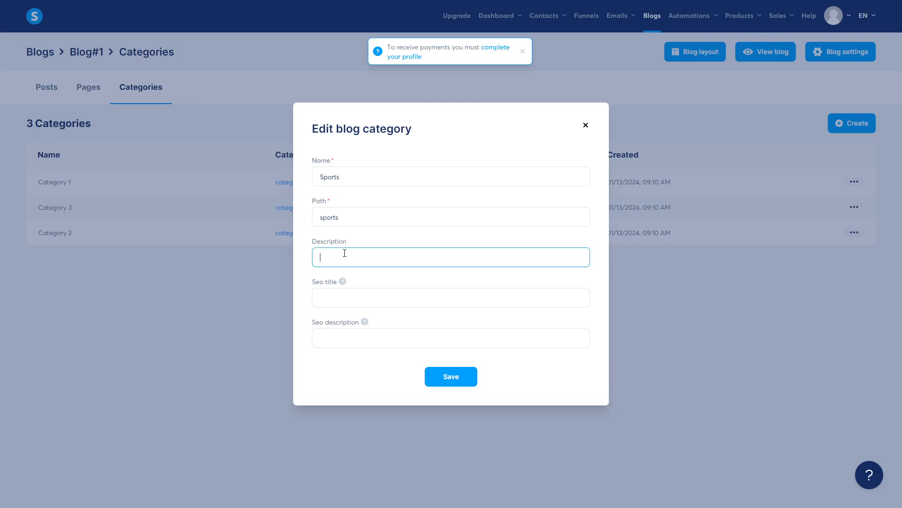
pyautogui.click(343, 300)
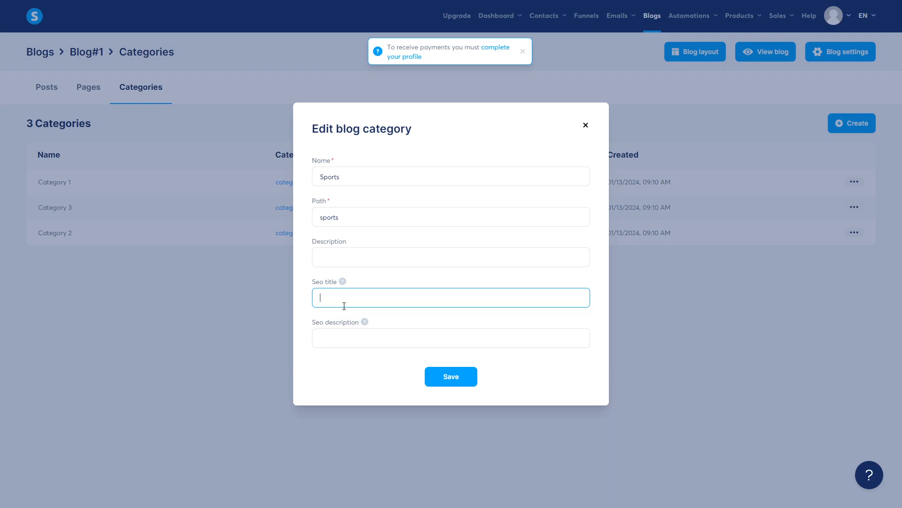
pyautogui.moveTo(312, 282); pyautogui.dragTo(332, 284)
pyautogui.moveTo(313, 322); pyautogui.dragTo(335, 324)
pyautogui.click(345, 332)
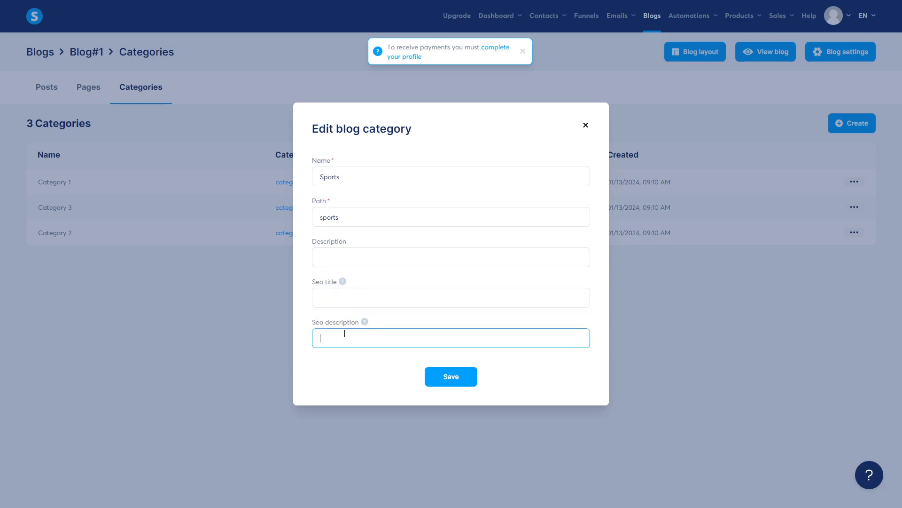
pyautogui.moveTo(312, 282); pyautogui.dragTo(337, 282)
pyautogui.moveTo(320, 322); pyautogui.dragTo(356, 322)
pyautogui.click(405, 323)
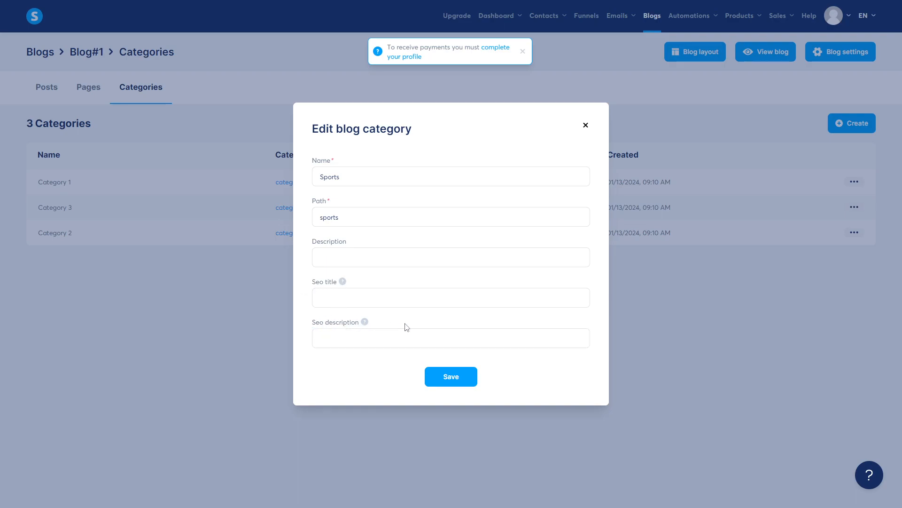
pyautogui.click(449, 378)
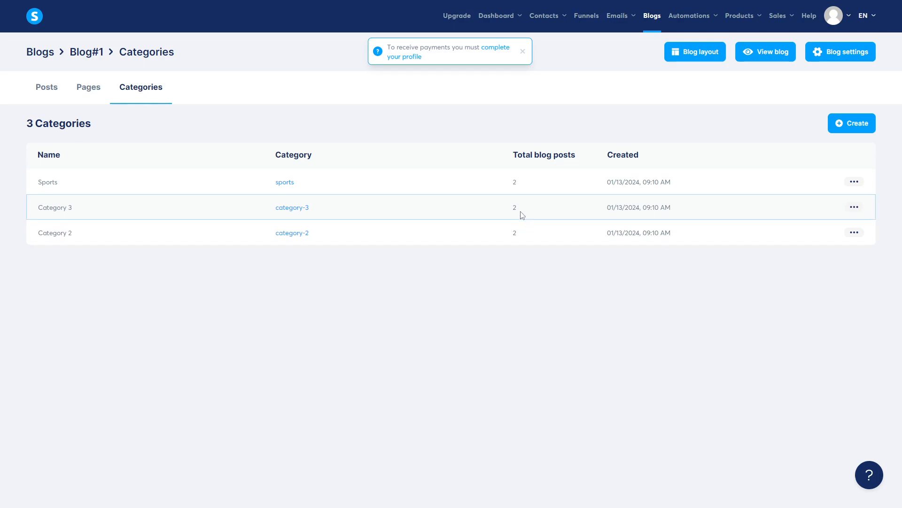
# Check the total blog posts of the Sports category and return to the blog's post list
pyautogui.doubleClick(514, 182)
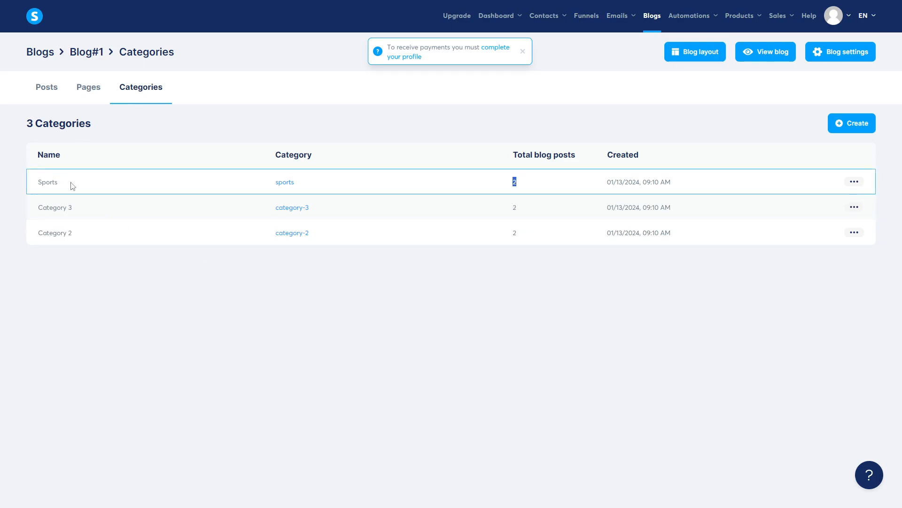
pyautogui.click(405, 306)
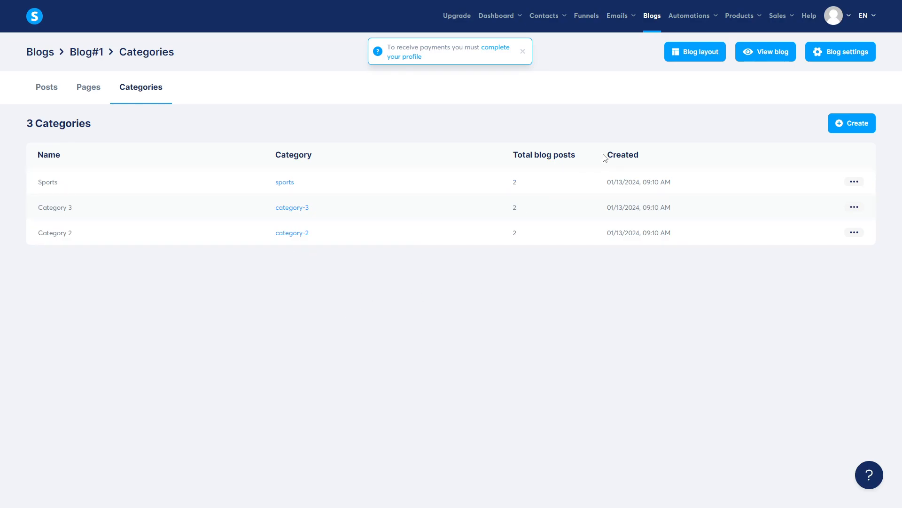
pyautogui.click(50, 92)
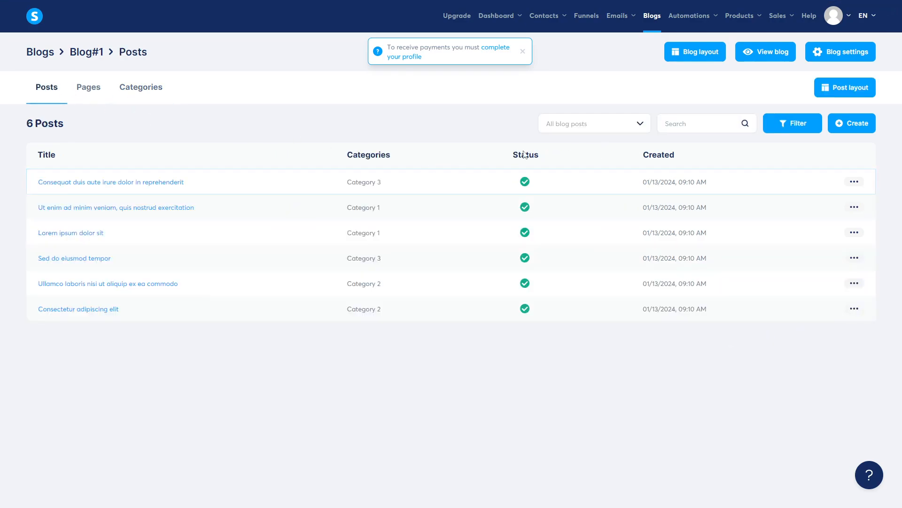
# Open the blog layout, examine the item and style settings of the header menu, and exit the editor
pyautogui.click(701, 53)
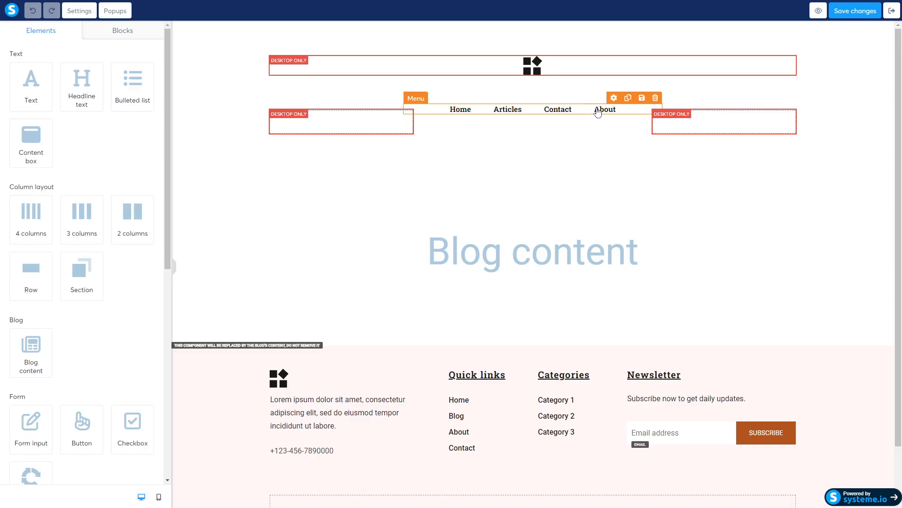
pyautogui.click(578, 111)
pyautogui.scroll(-8, 55, 188)
pyautogui.scroll(-10, 55, 188)
pyautogui.scroll(14, 50, 235)
pyautogui.scroll(5, 50, 251)
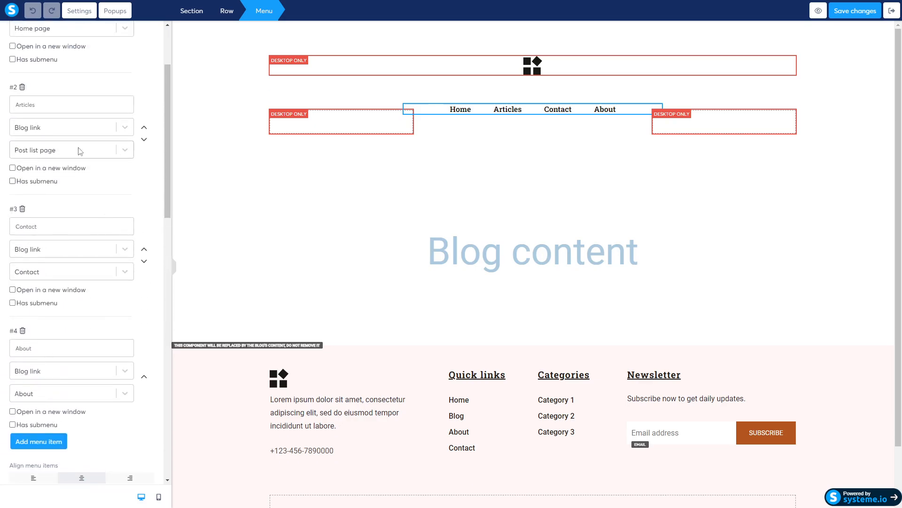
pyautogui.click(891, 11)
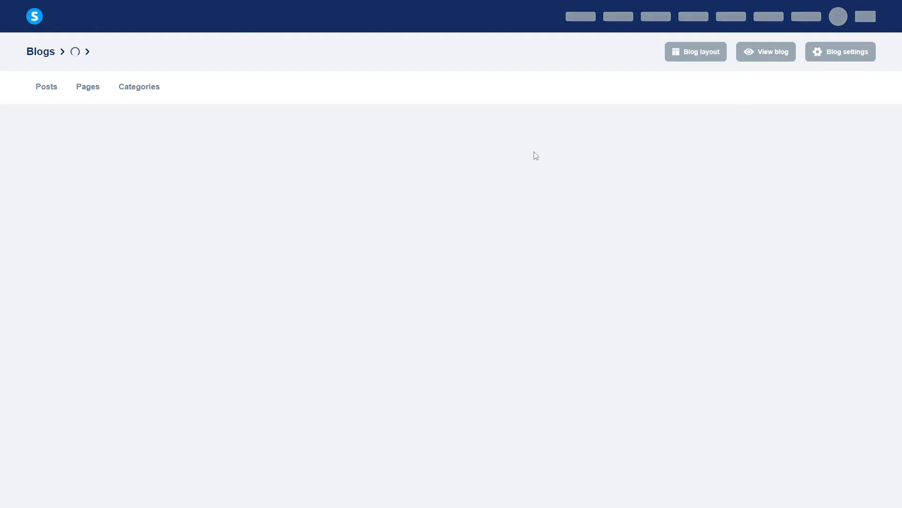
# Create a new blog page named "Terms of Service" with the URL path "tos"
pyautogui.click(84, 86)
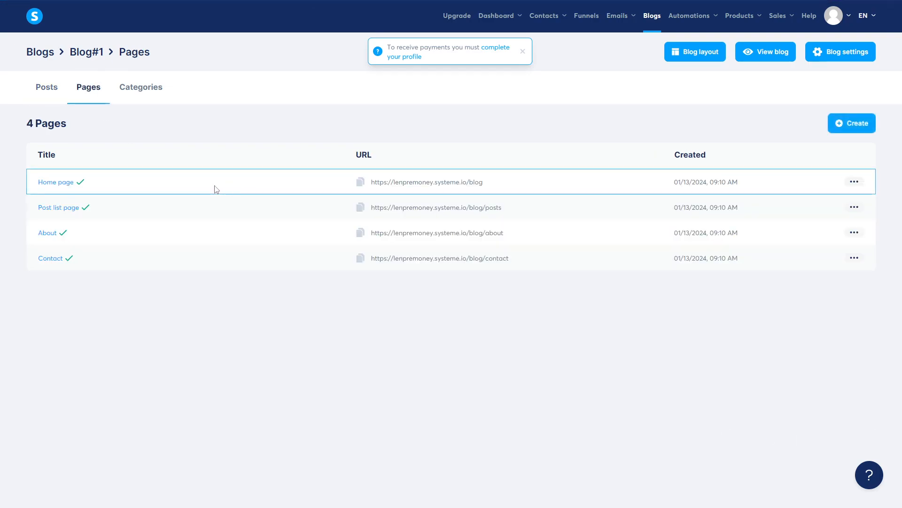
pyautogui.click(849, 124)
pyautogui.click(356, 236)
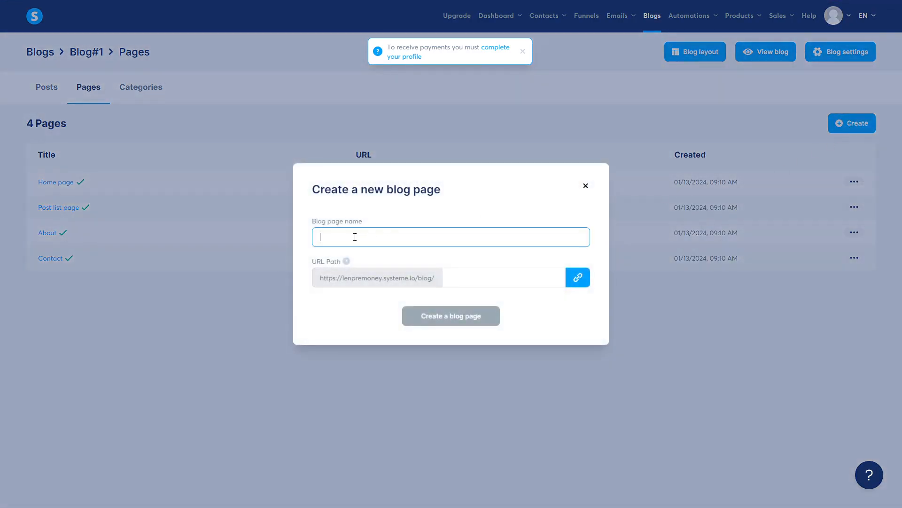
pyautogui.write('Terms of Service')
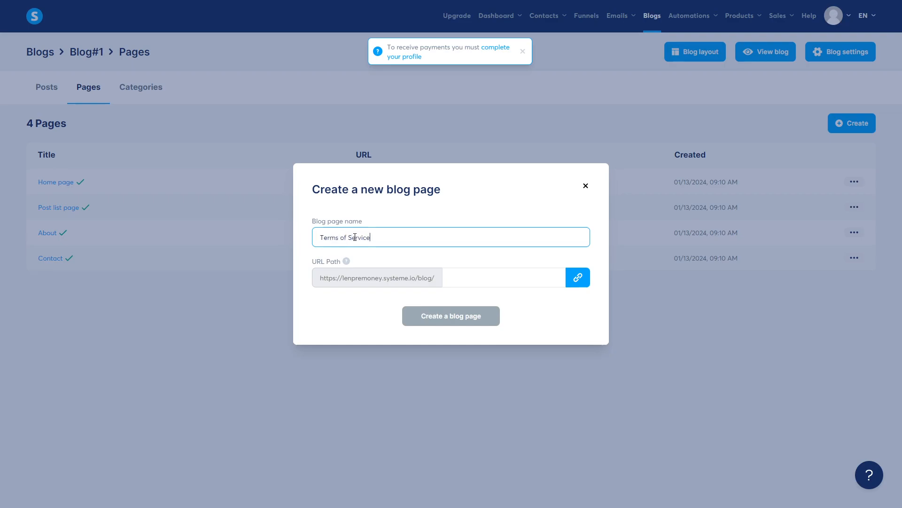
pyautogui.click(464, 280)
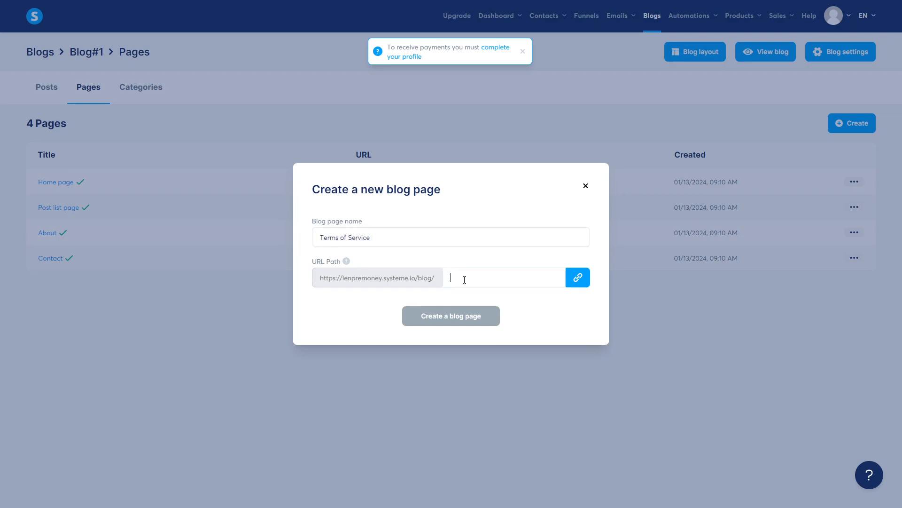
pyautogui.write('tos')
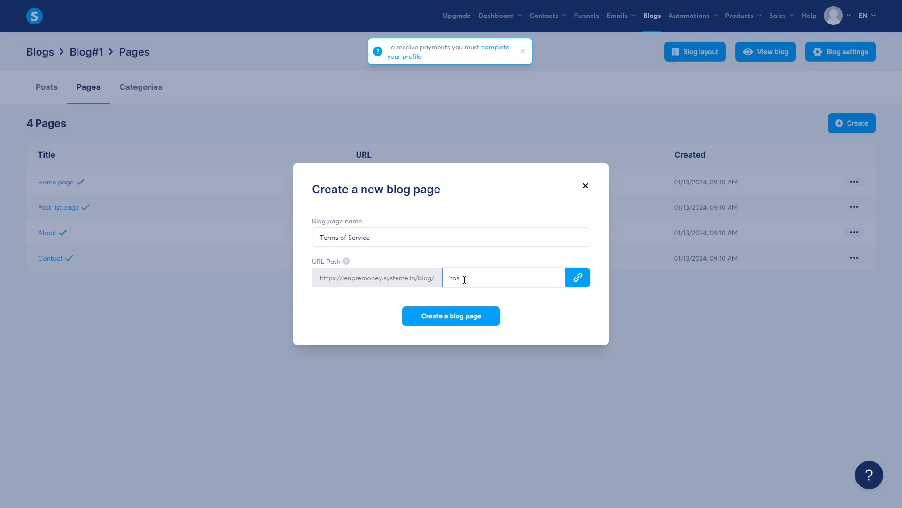
pyautogui.click(451, 317)
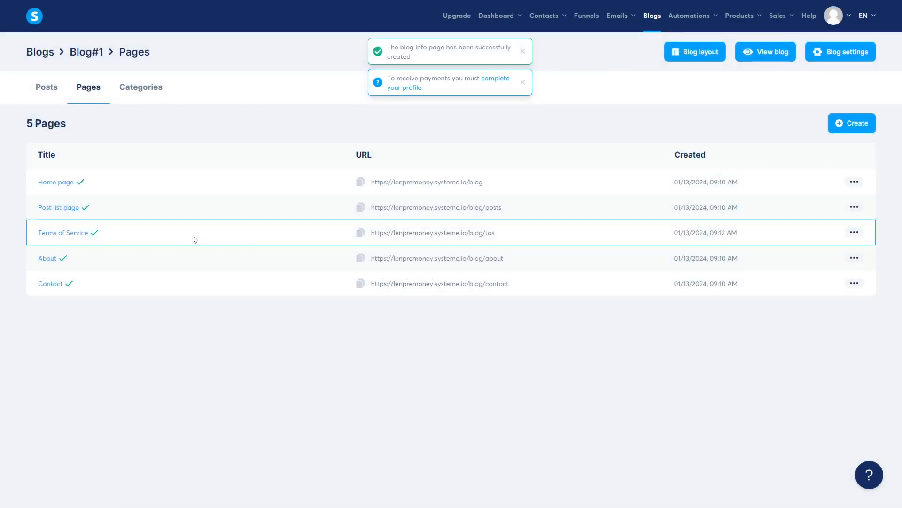
# Reopen the blog layout and add a fifth item titled "ToS" to the header menu
pyautogui.click(702, 53)
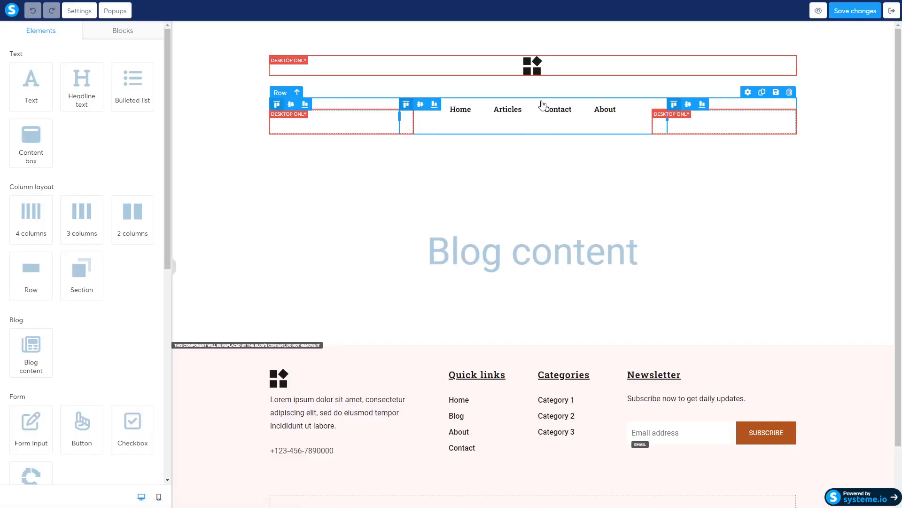
pyautogui.click(582, 111)
pyautogui.scroll(-10, 82, 228)
pyautogui.scroll(7, 83, 228)
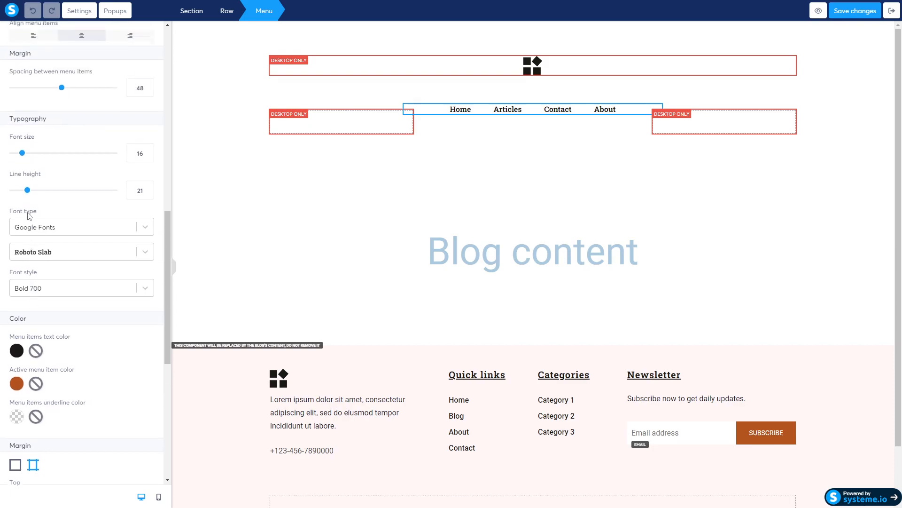
pyautogui.click(25, 223)
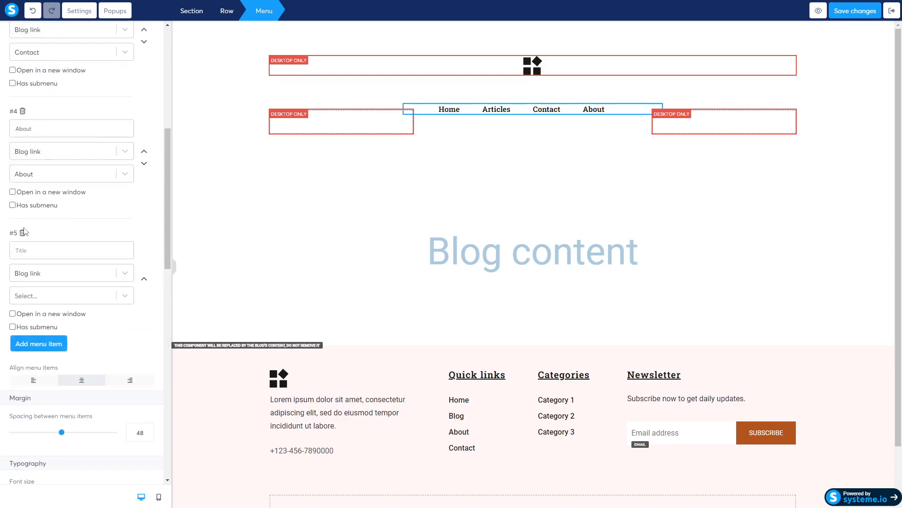
pyautogui.click(47, 248)
pyautogui.write('ToS')
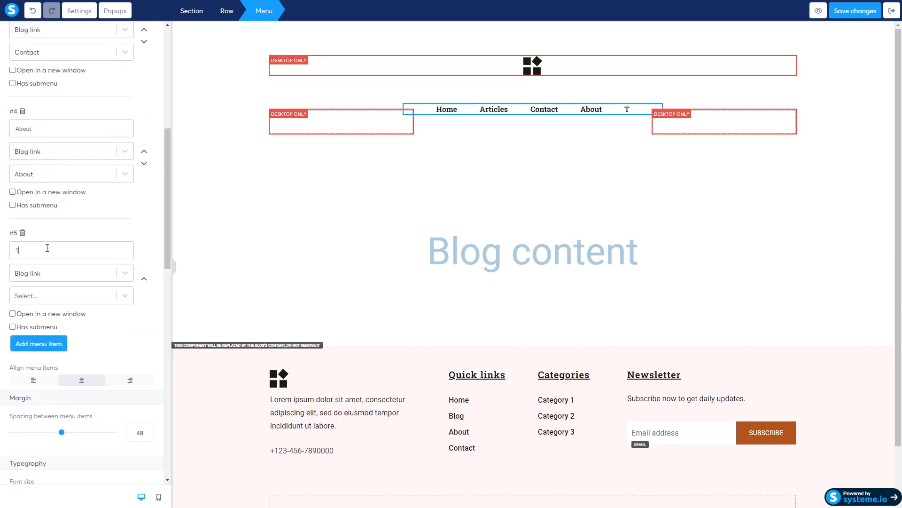
# Compare the link types for the ToS menu item, keep Blog link, and link it to the Terms of Service page
pyautogui.click(125, 275)
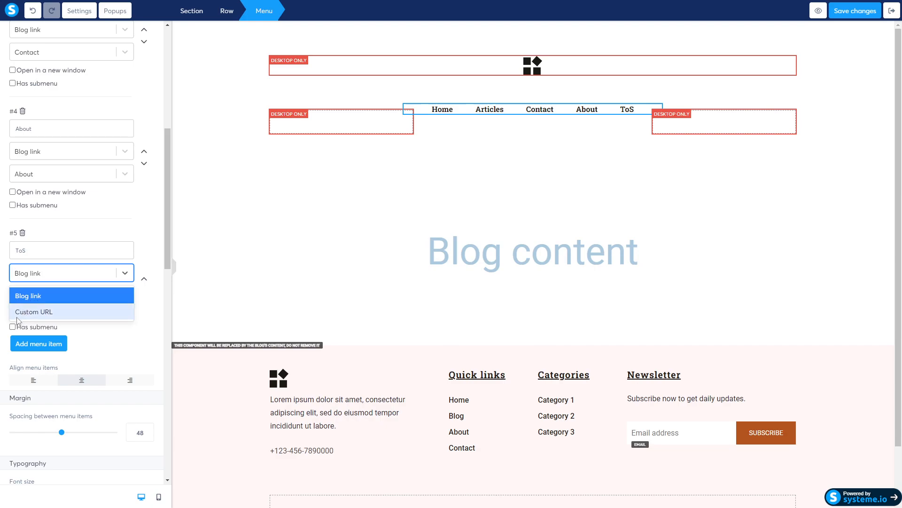
pyautogui.click(23, 296)
pyautogui.click(30, 280)
pyautogui.click(20, 314)
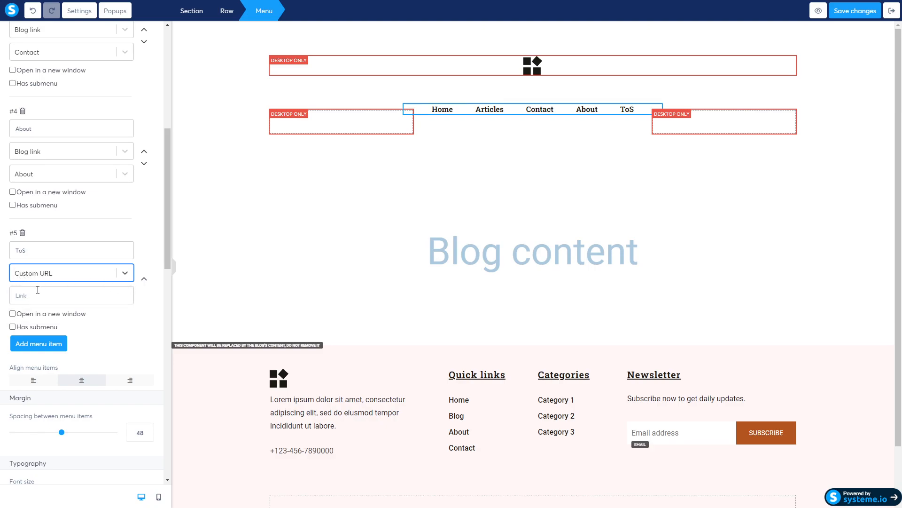
pyautogui.click(114, 281)
pyautogui.click(37, 298)
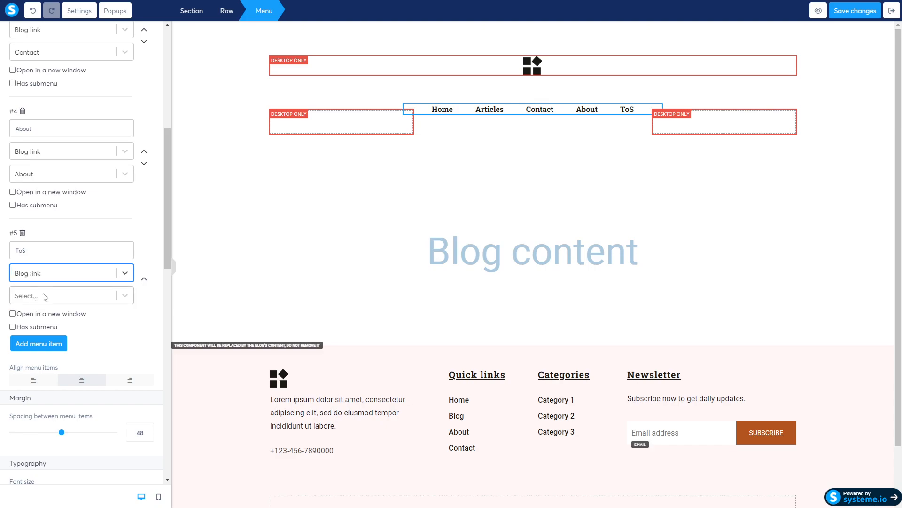
pyautogui.click(125, 296)
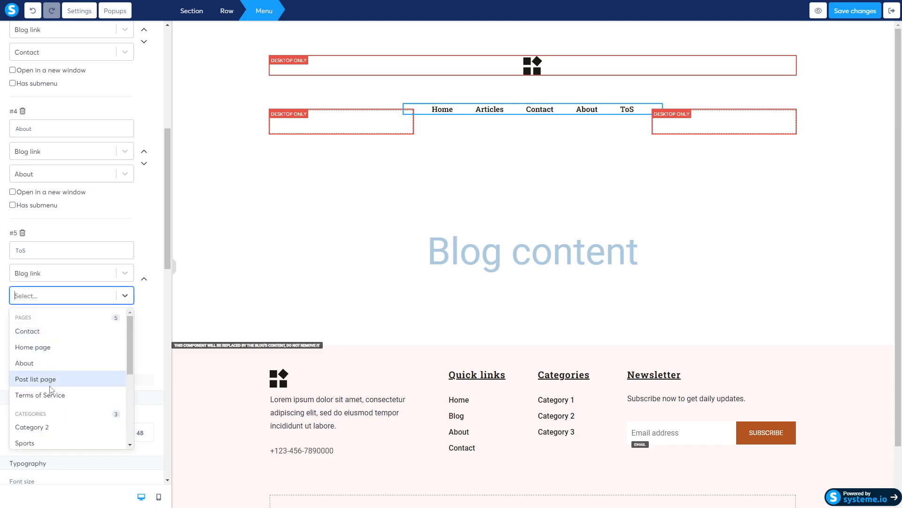
pyautogui.click(27, 394)
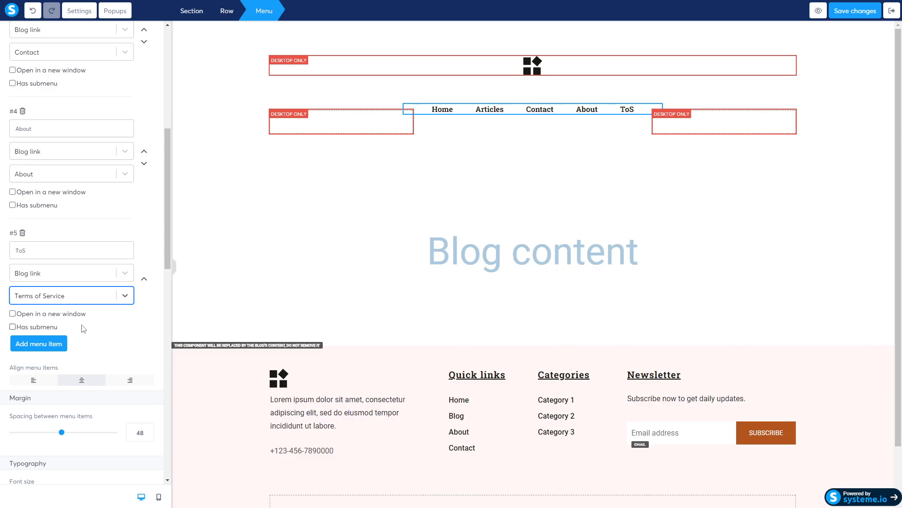
pyautogui.click(327, 244)
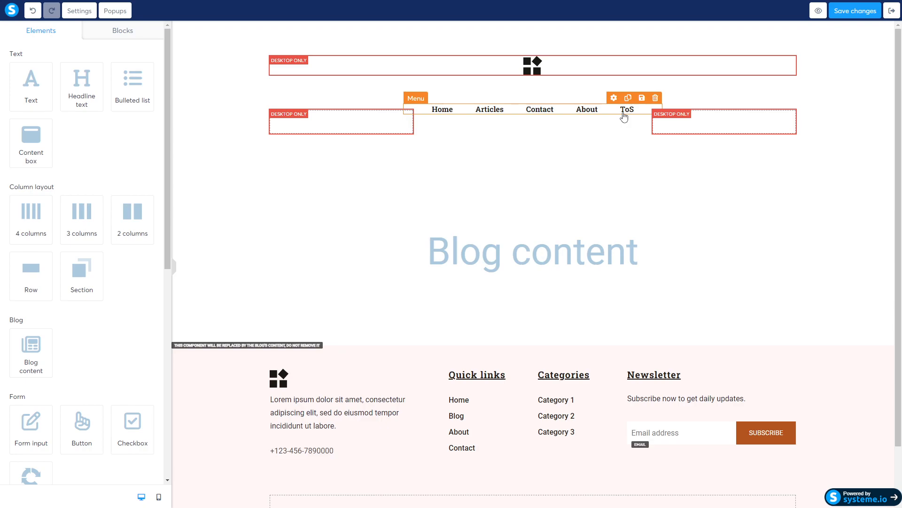
# Look through the settings of the header logo and the footer's description, quick links and categories text
pyautogui.click(533, 66)
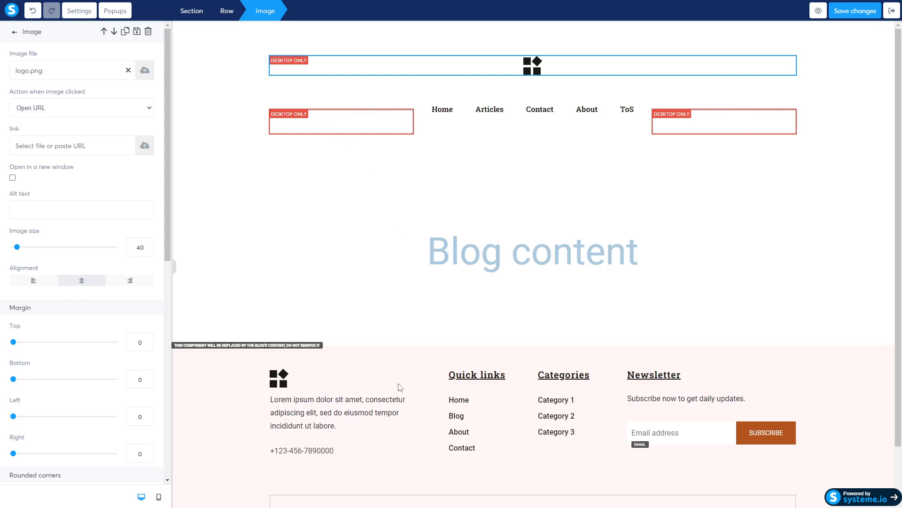
pyautogui.click(427, 412)
pyautogui.click(398, 413)
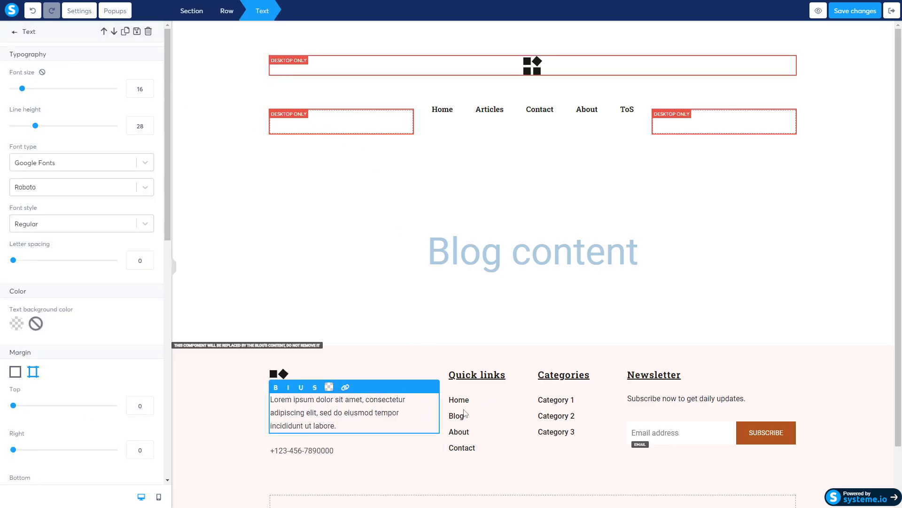
pyautogui.click(466, 414)
pyautogui.click(547, 410)
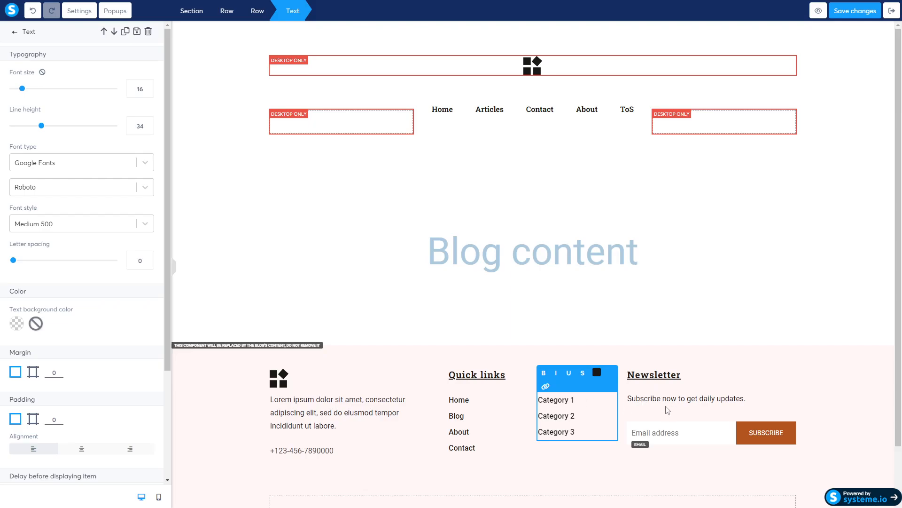
pyautogui.click(278, 399)
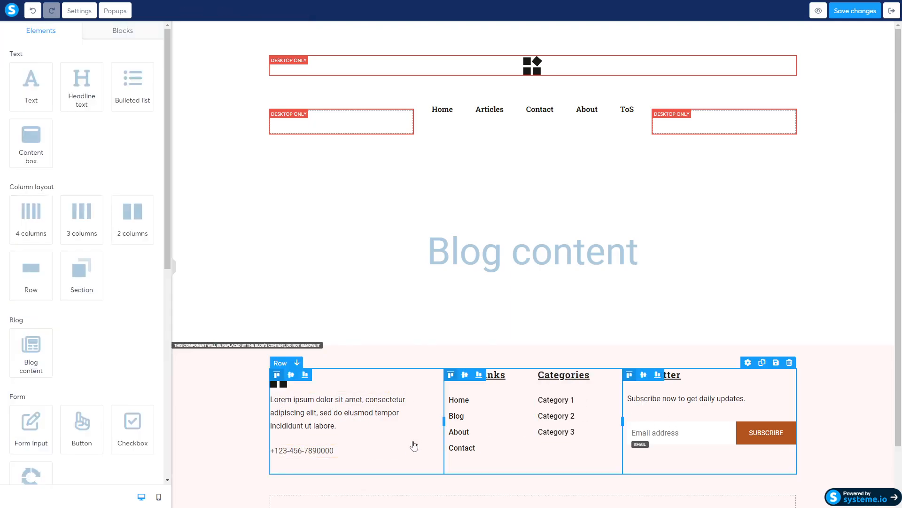
# Delete the phone number text from the blog layout's footer, save the layout and leave its editor
pyautogui.click(432, 439)
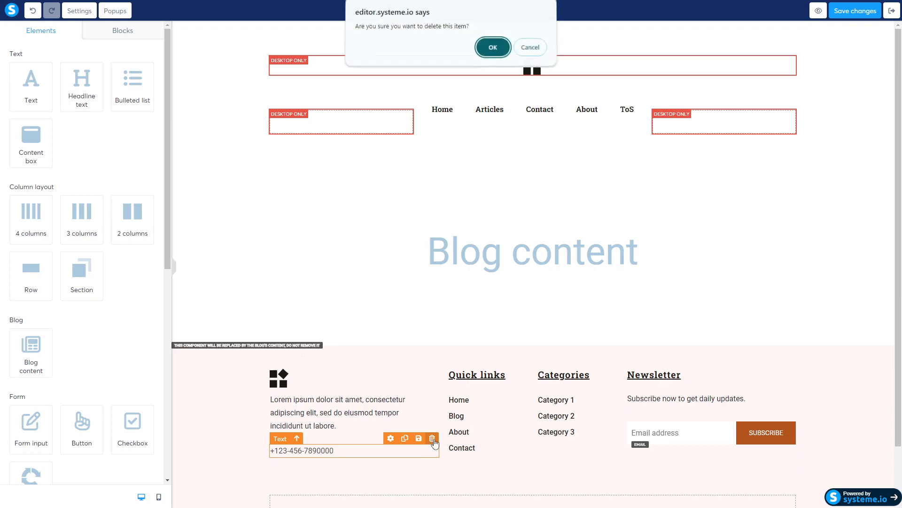
pyautogui.click(490, 47)
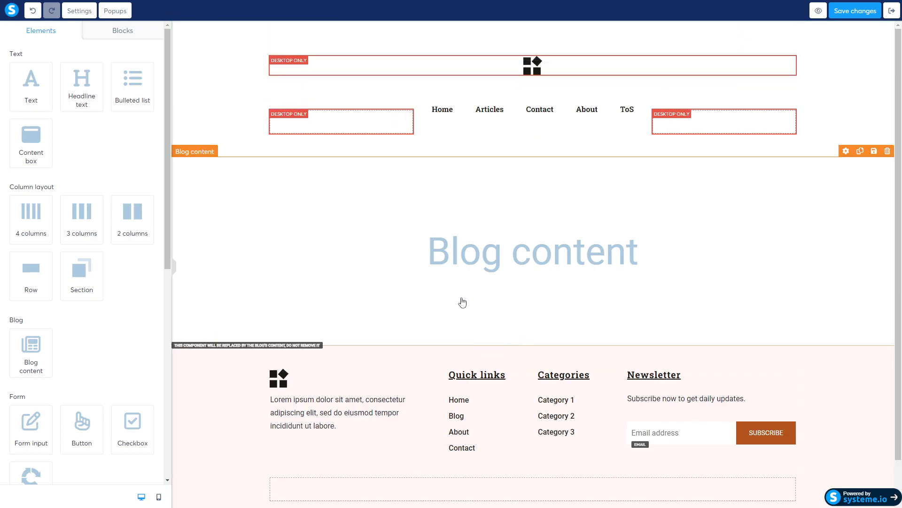
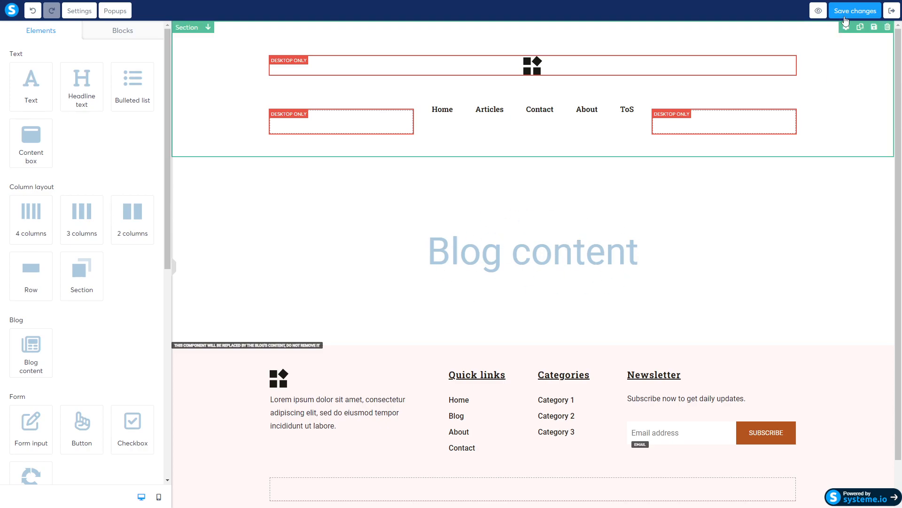
pyautogui.click(896, 12)
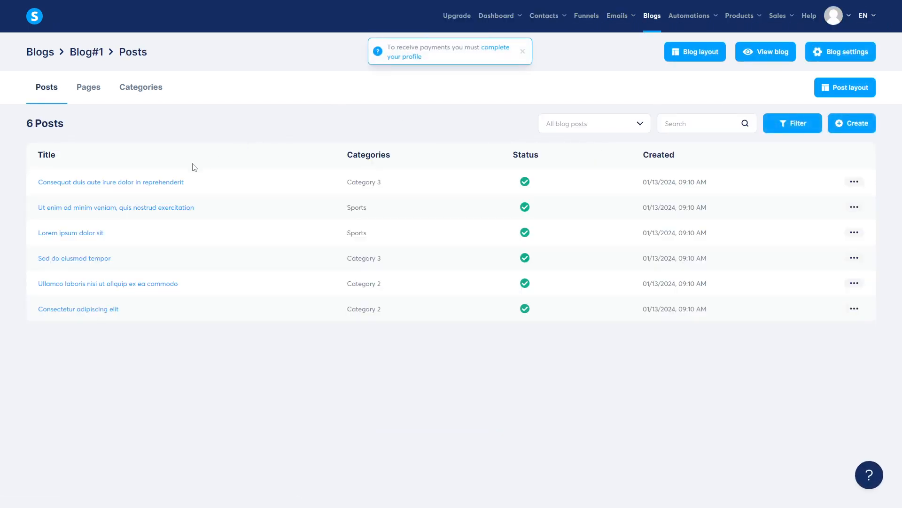
# Open the blog's Home page for editing and look through its featured post carousel, blog post listing and footer
pyautogui.click(85, 88)
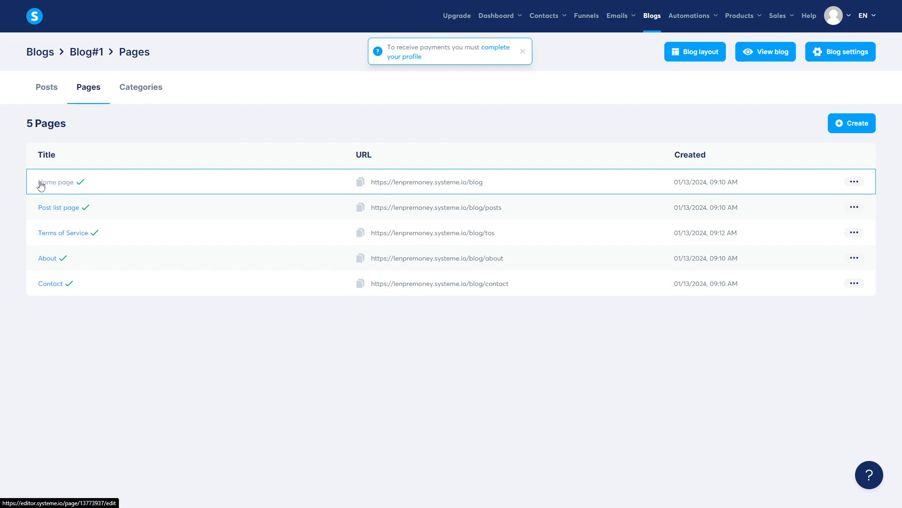
pyautogui.click(53, 186)
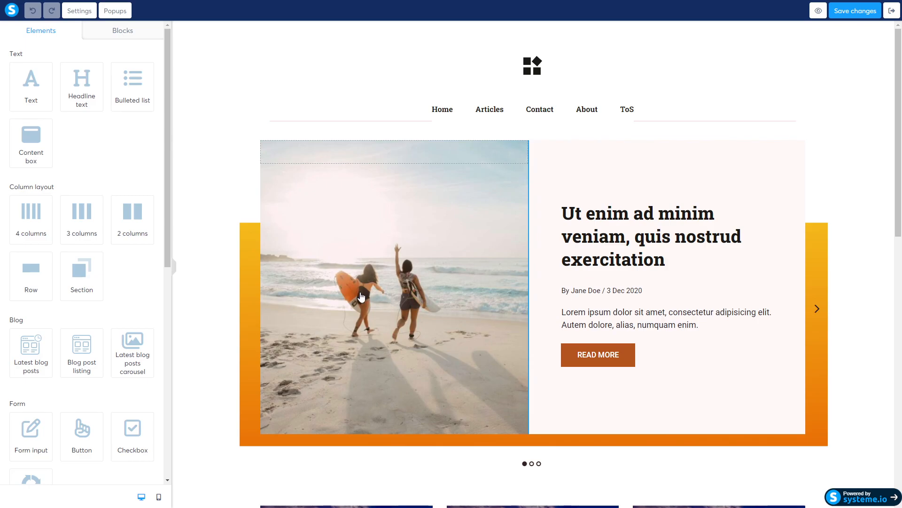
pyautogui.scroll(-5, 397, 266)
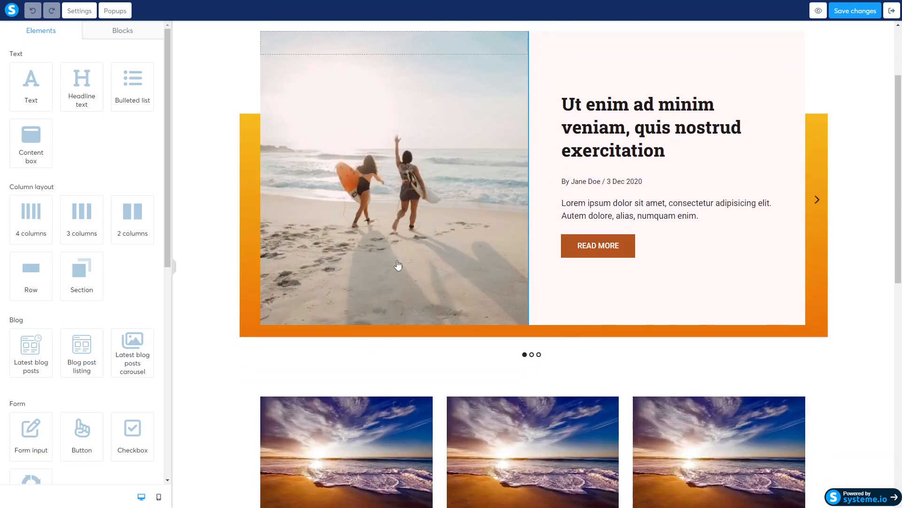
pyautogui.scroll(-5, 490, 234)
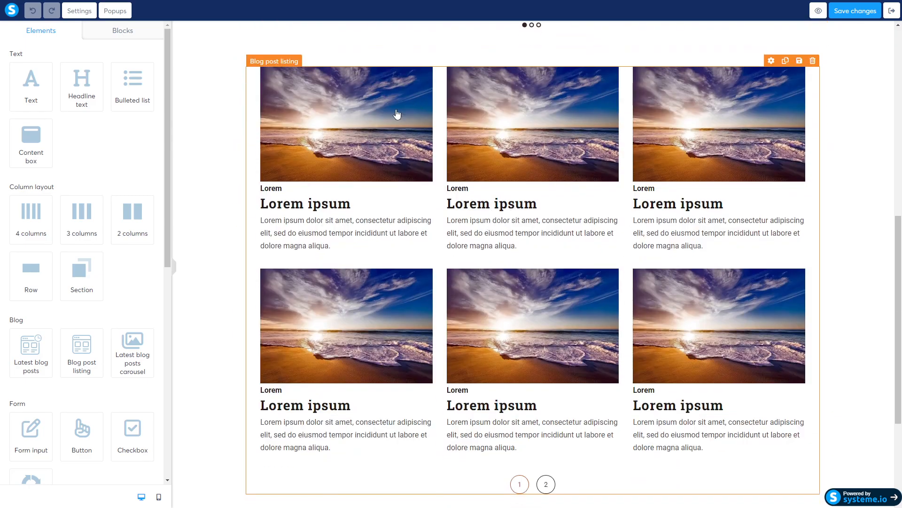
pyautogui.scroll(-4, 448, 282)
pyautogui.scroll(7, 517, 221)
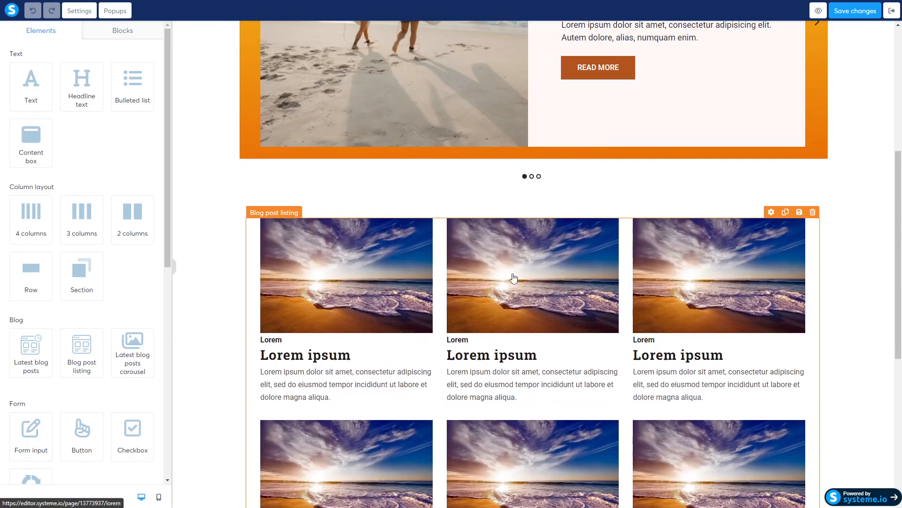
pyautogui.scroll(-3, 354, 227)
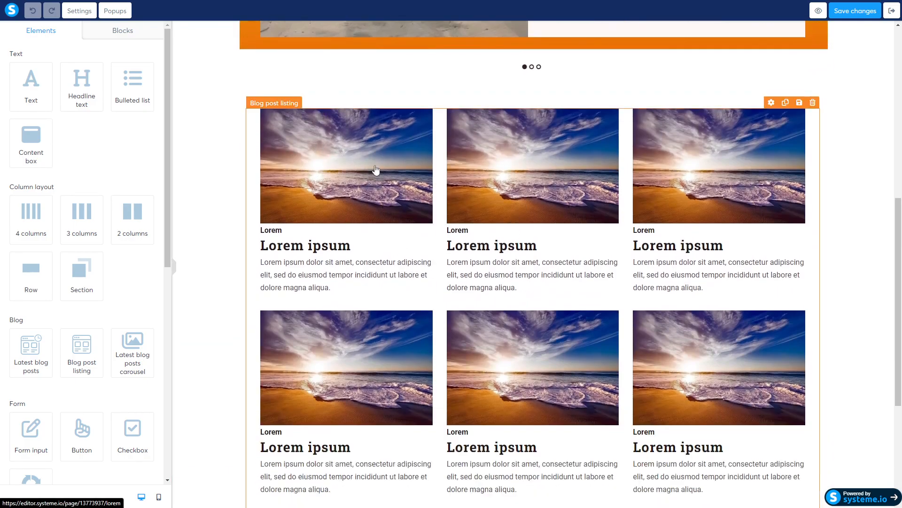
pyautogui.scroll(-5, 538, 199)
pyautogui.scroll(5, 408, 277)
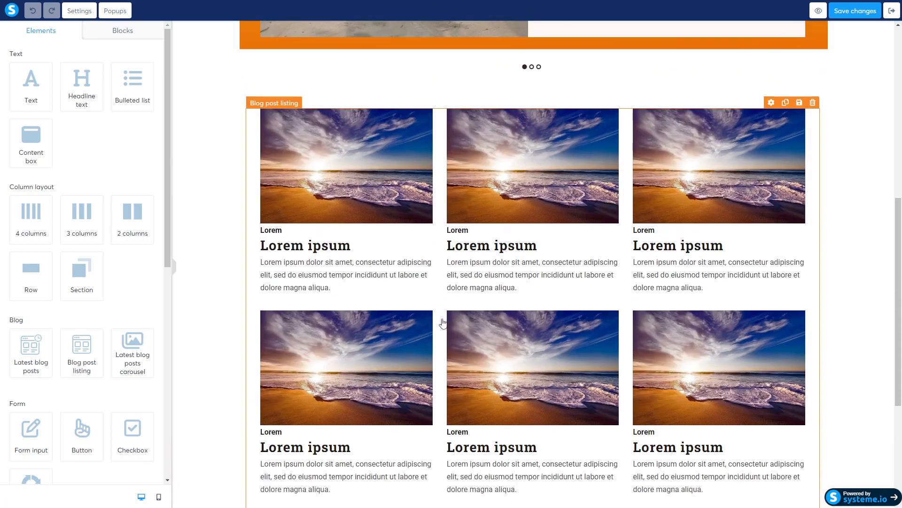
pyautogui.scroll(-5, 443, 323)
pyautogui.scroll(4, 433, 276)
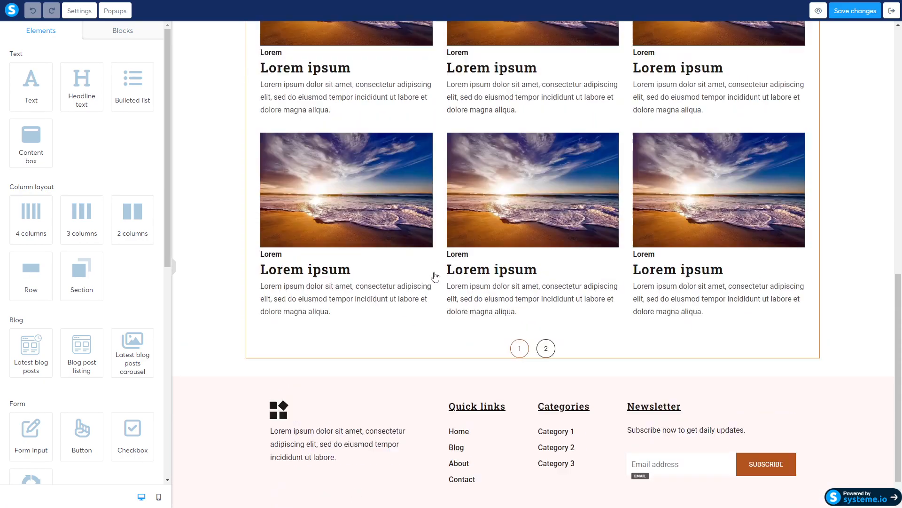
pyautogui.scroll(-2, 542, 294)
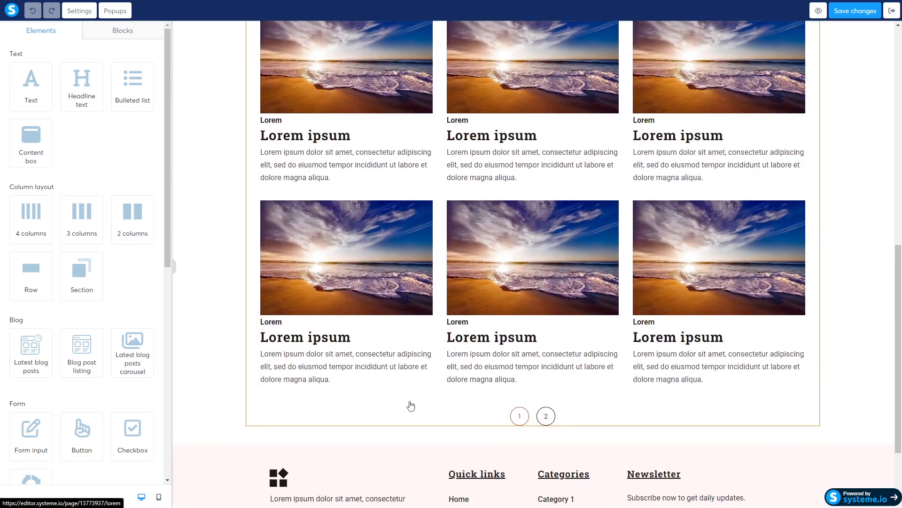
# Try out form elements below the home page's blog post listing: add a button and delete the agreement checkbox
pyautogui.scroll(-5, 76, 122)
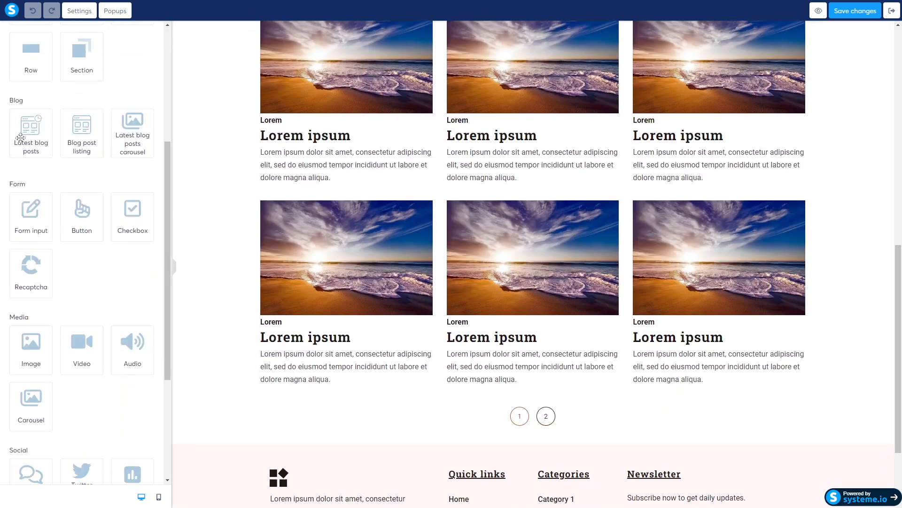
pyautogui.scroll(-2, 41, 187)
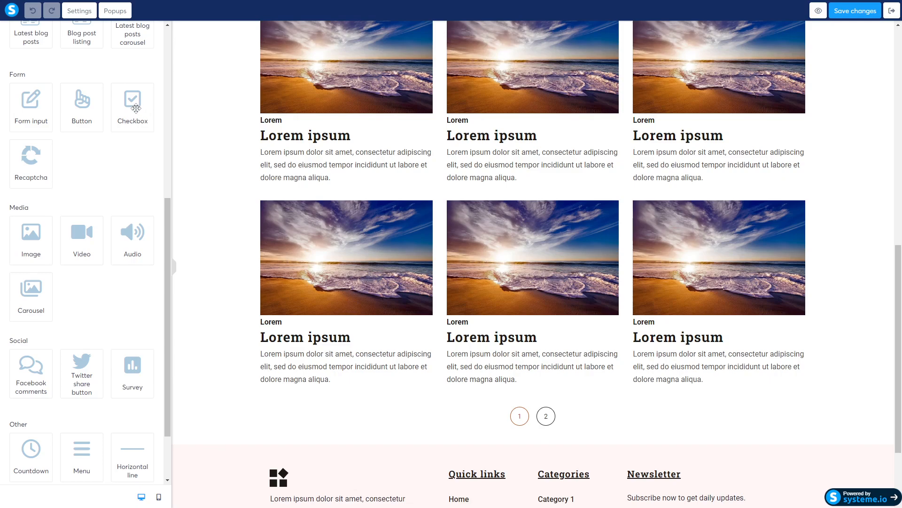
pyautogui.scroll(-3, 533, 264)
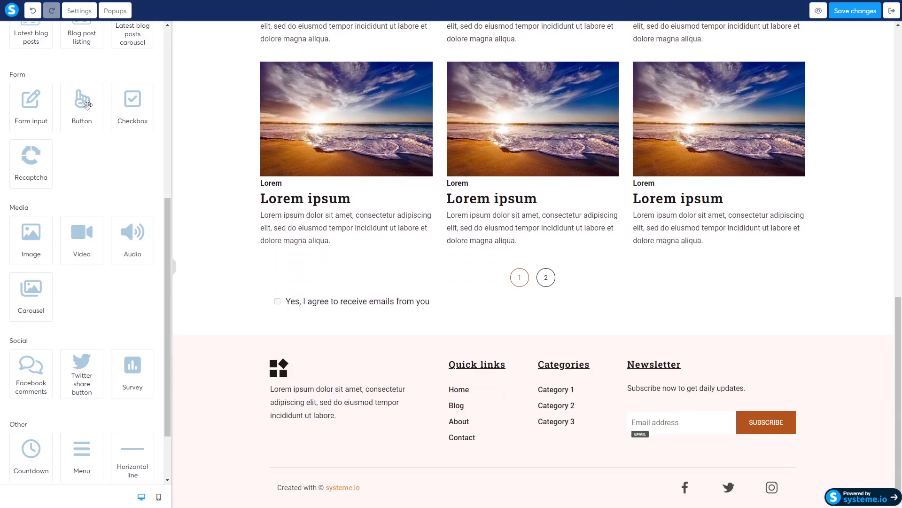
pyautogui.moveTo(91, 106); pyautogui.dragTo(304, 307)
pyautogui.click(784, 332)
pyautogui.click(501, 49)
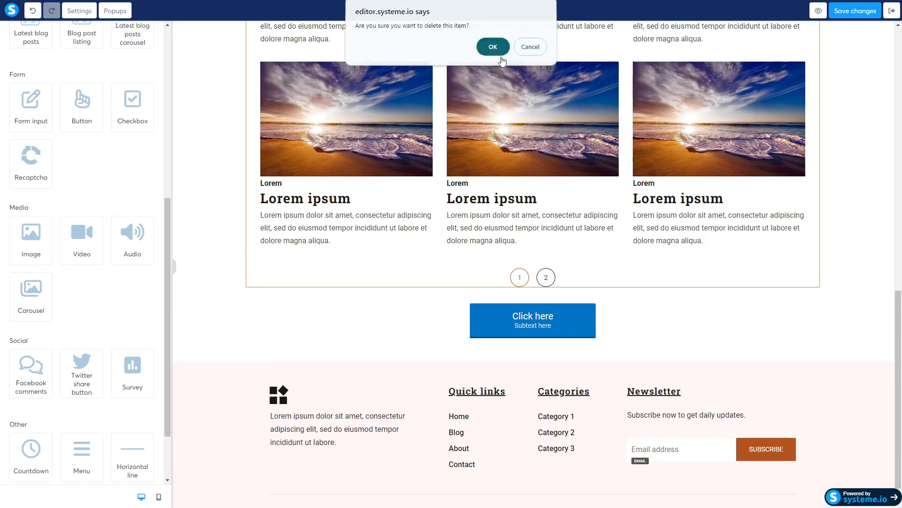
# Review the new button's settings and the available click actions, keeping Submit form
pyautogui.click(525, 323)
pyautogui.click(57, 71)
pyautogui.click(75, 69)
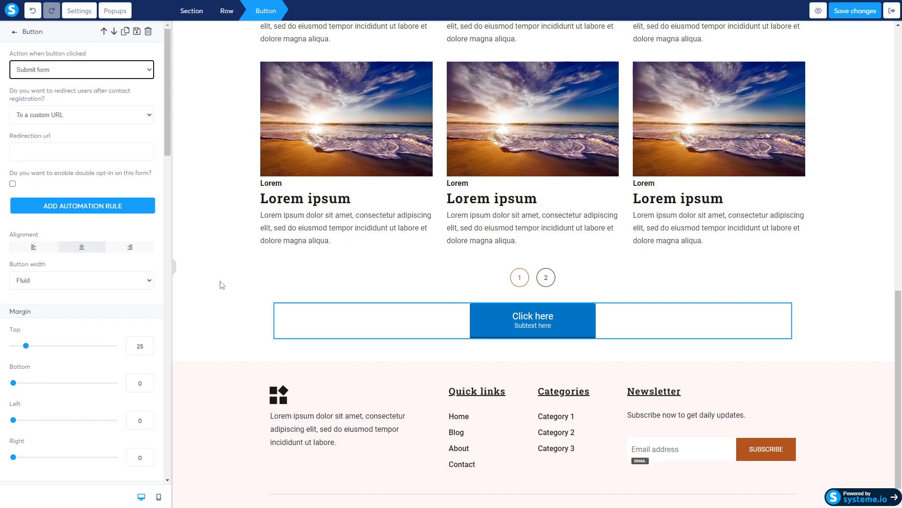
pyautogui.click(17, 35)
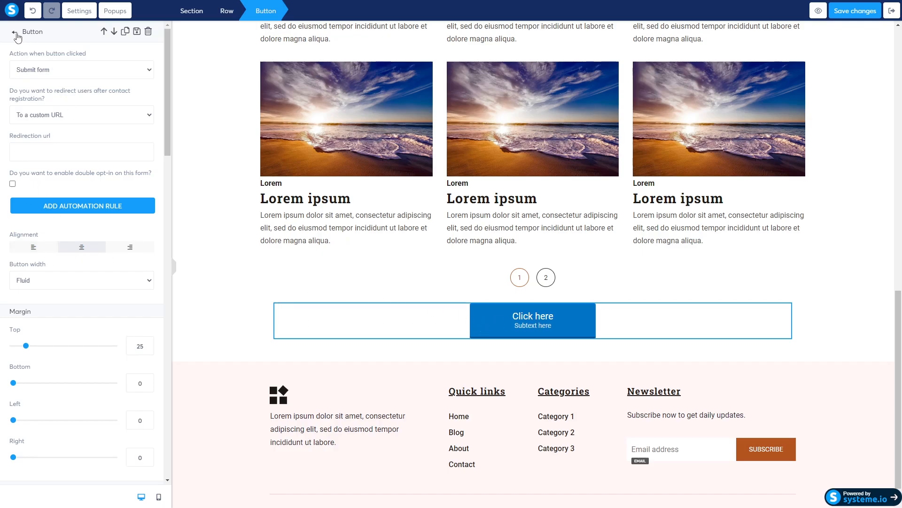
pyautogui.click(14, 35)
# Add a Raw HTML element below the button, inspect its code and close the code editor without changes
pyautogui.scroll(-7, 81, 242)
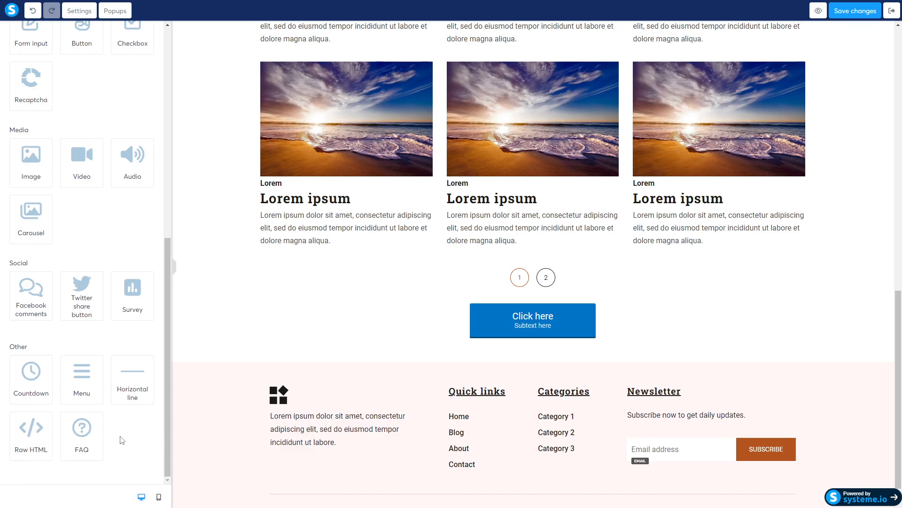
pyautogui.moveTo(32, 441); pyautogui.dragTo(468, 344)
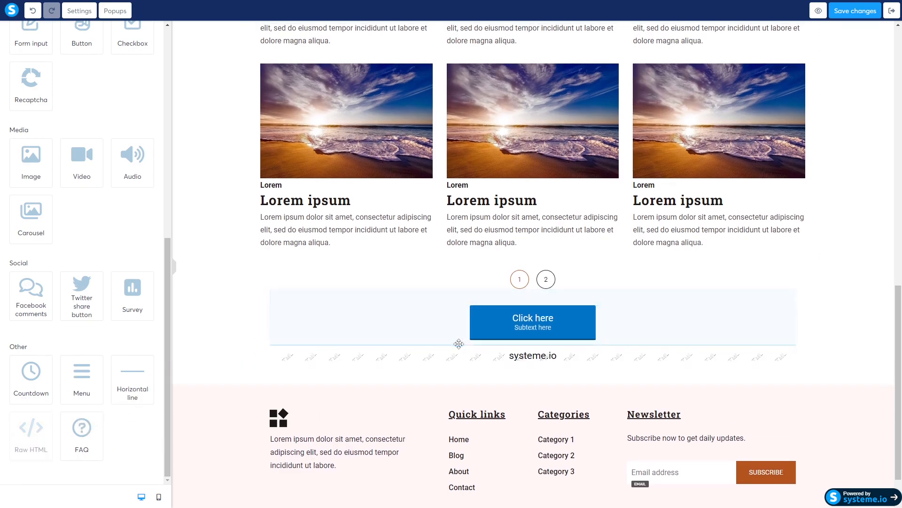
pyautogui.click(493, 357)
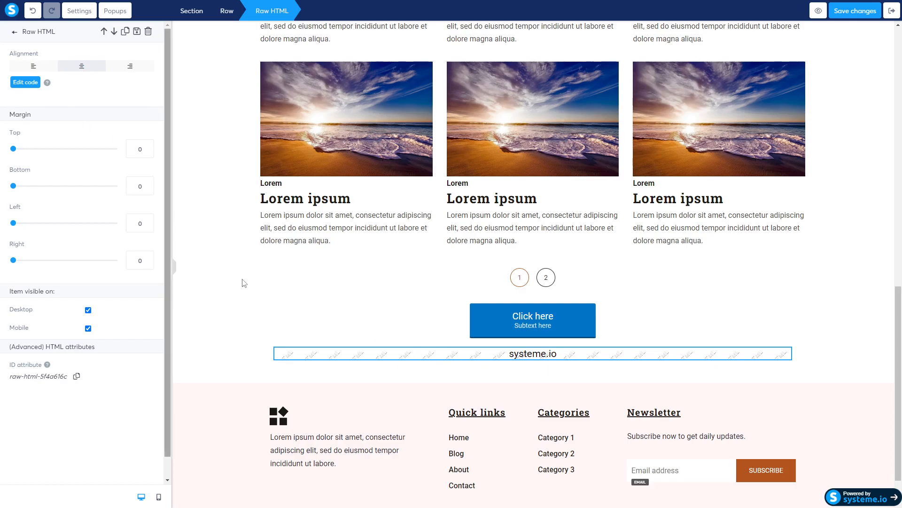
pyautogui.click(27, 82)
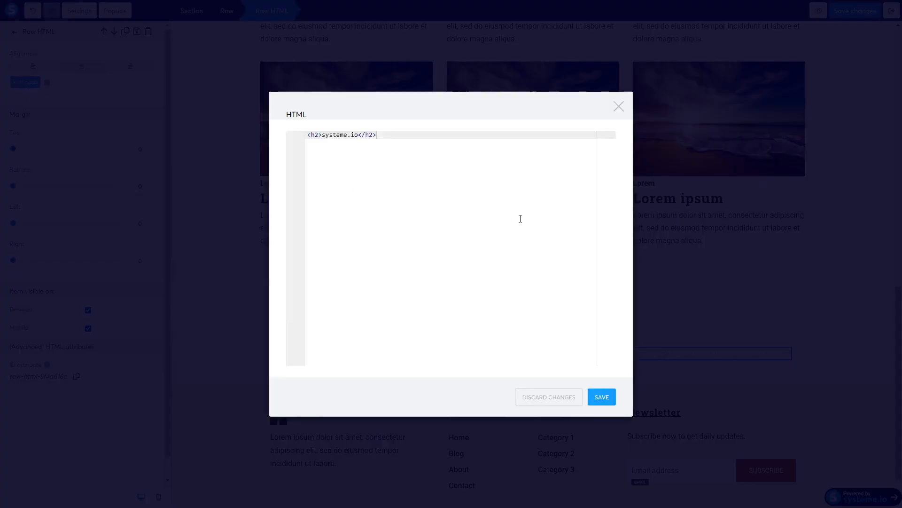
pyautogui.hotkey('ctrl', 'a')
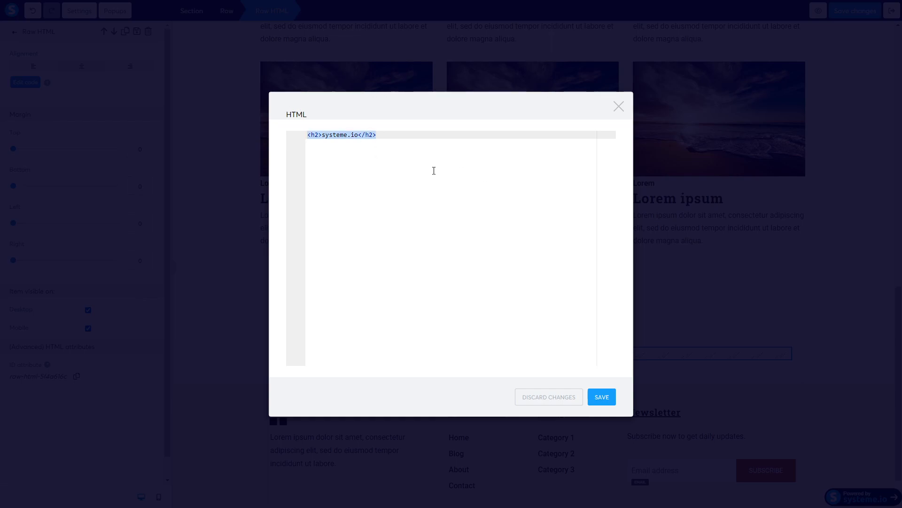
pyautogui.click(434, 170)
pyautogui.hotkey('ctrl', 'a')
pyautogui.click(618, 109)
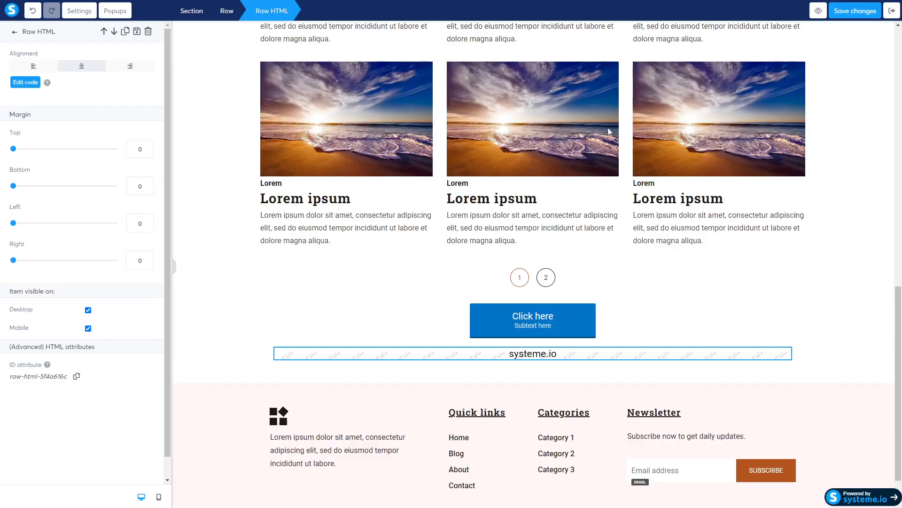
# Try to save the home page, read the alert and dismiss it
pyautogui.click(896, 10)
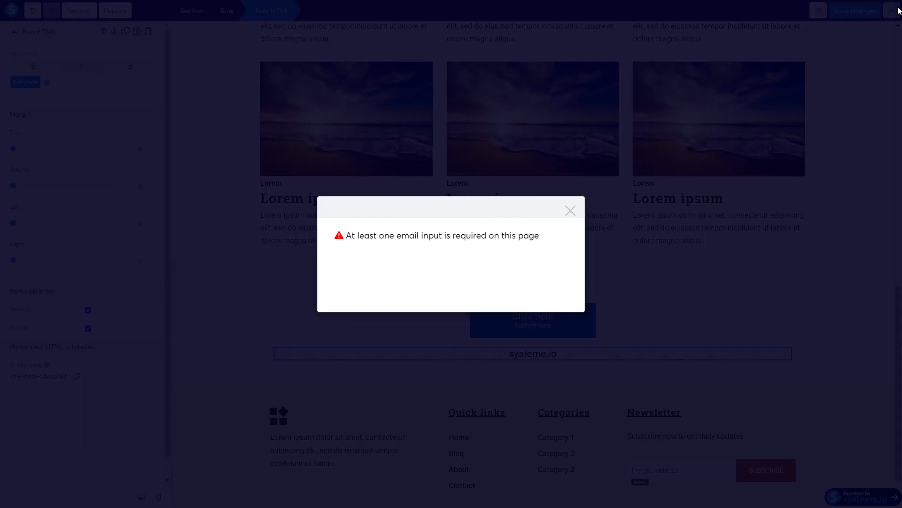
pyautogui.moveTo(384, 236); pyautogui.dragTo(482, 236)
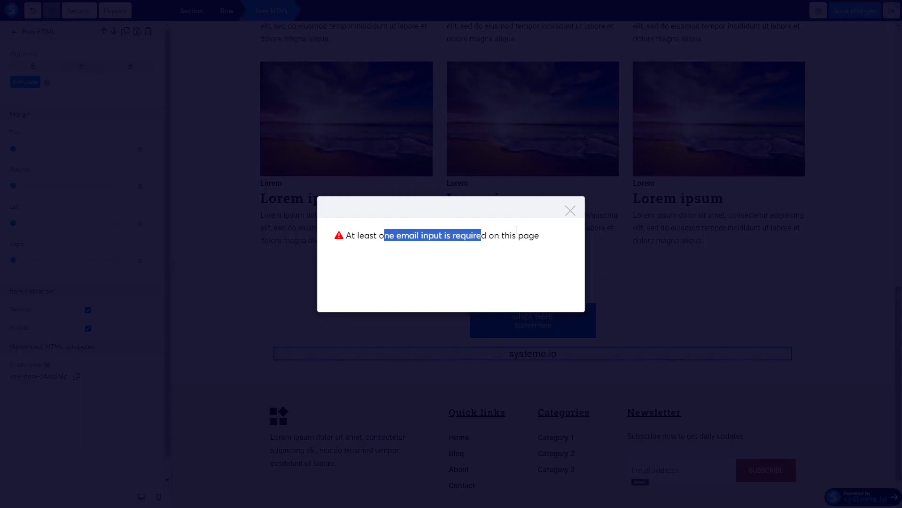
pyautogui.click(570, 210)
# Delete the button and the Raw HTML element from the home page, save the page and leave its editor
pyautogui.click(542, 332)
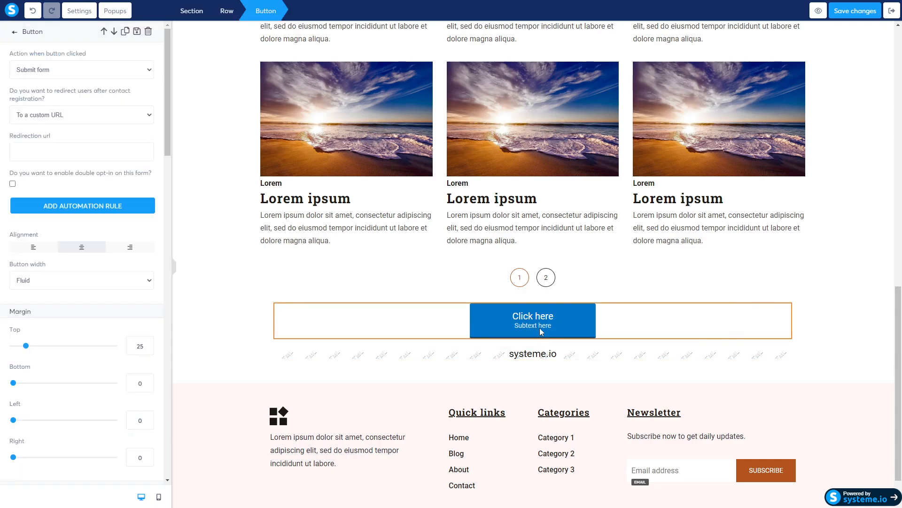
pyautogui.click(784, 297)
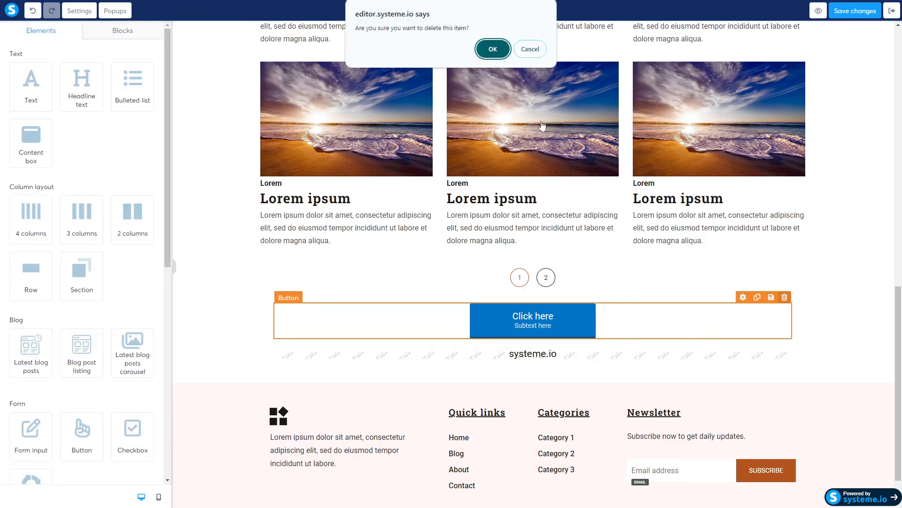
pyautogui.click(493, 49)
pyautogui.click(785, 318)
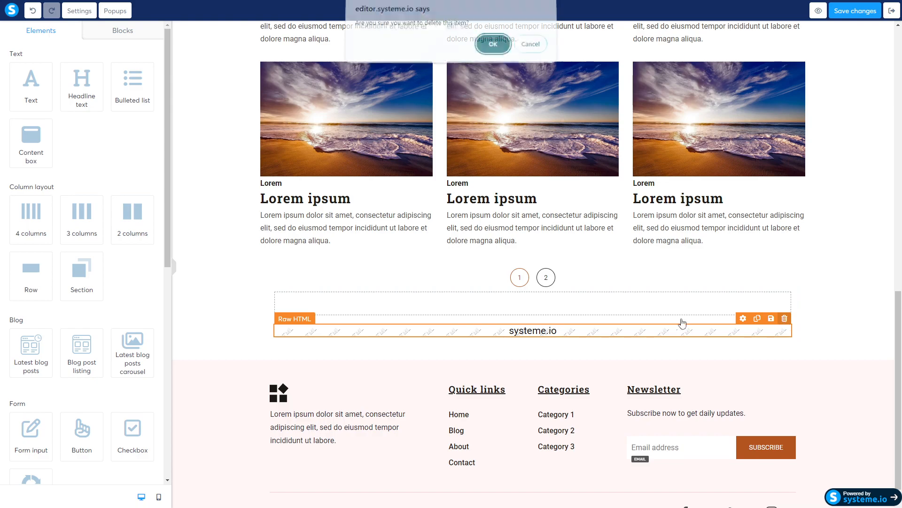
pyautogui.click(492, 53)
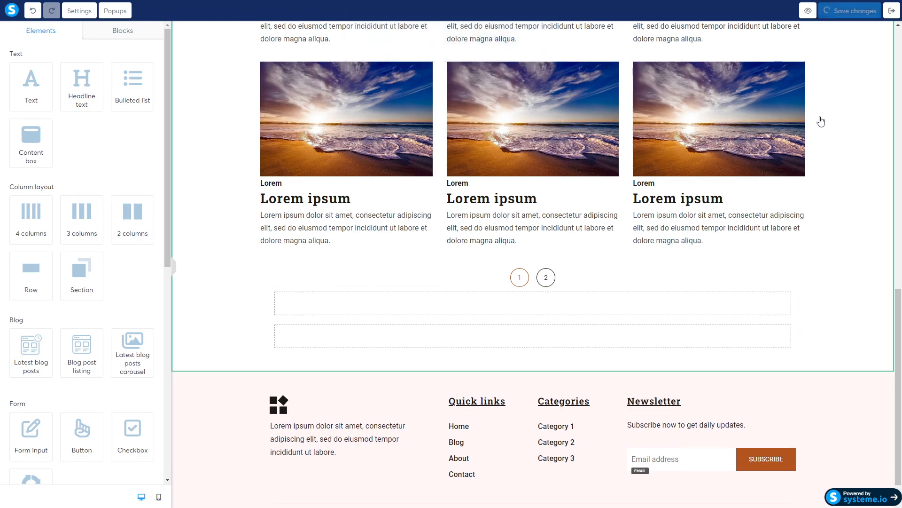
pyautogui.click(892, 10)
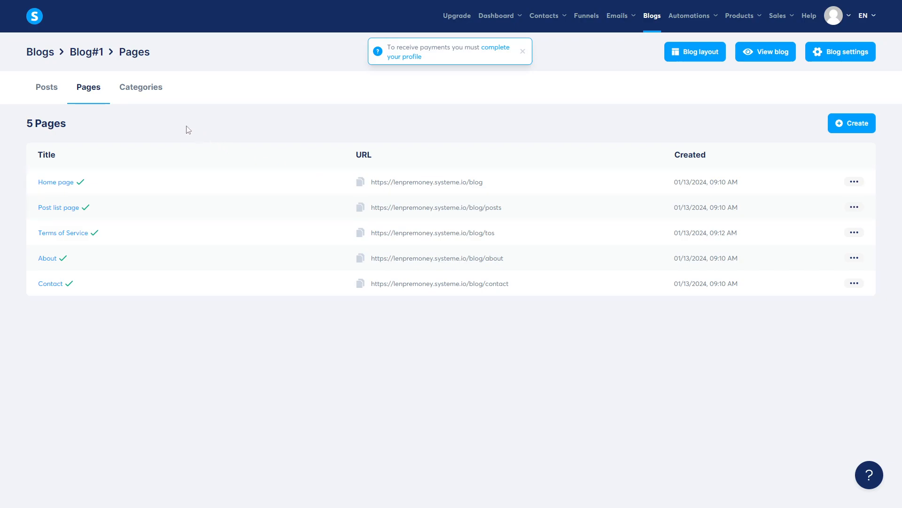
# Open the blog post "Consequat duis aute irure dolor in reprehenderit" for editing and look through its text and images
pyautogui.click(40, 89)
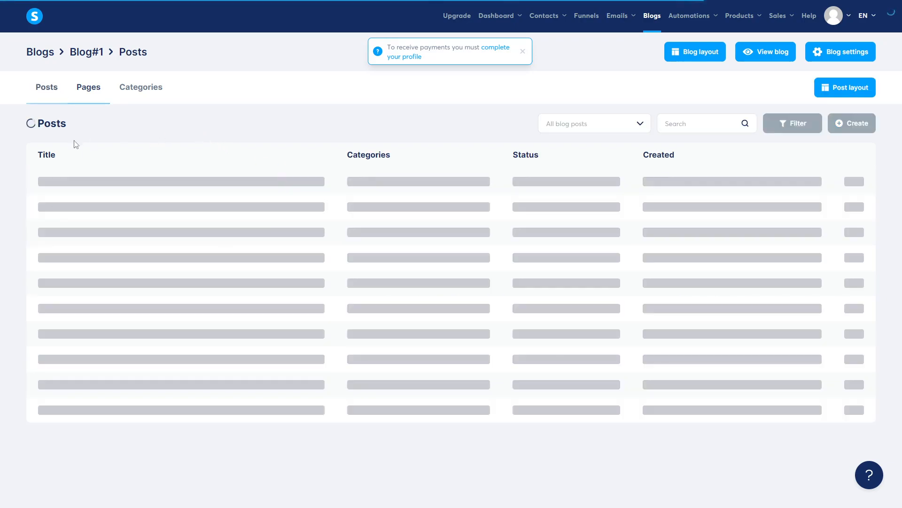
pyautogui.click(75, 183)
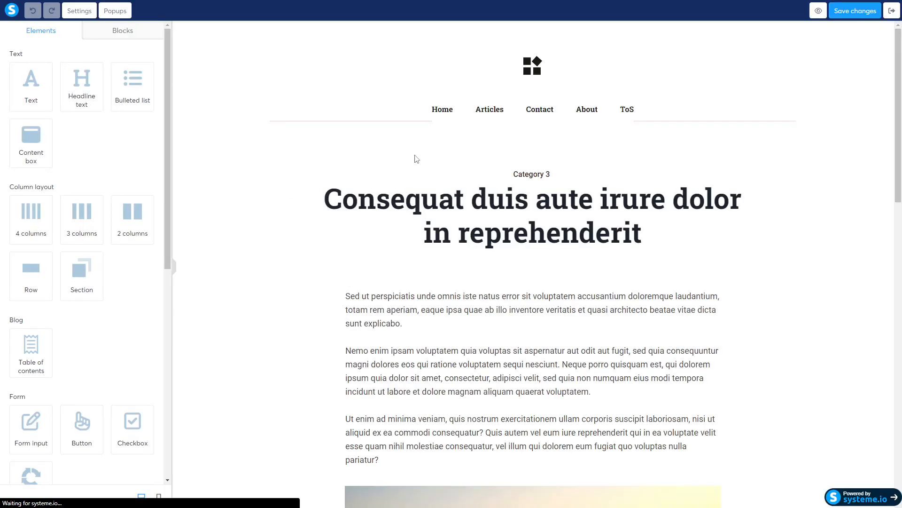
pyautogui.scroll(-7, 414, 235)
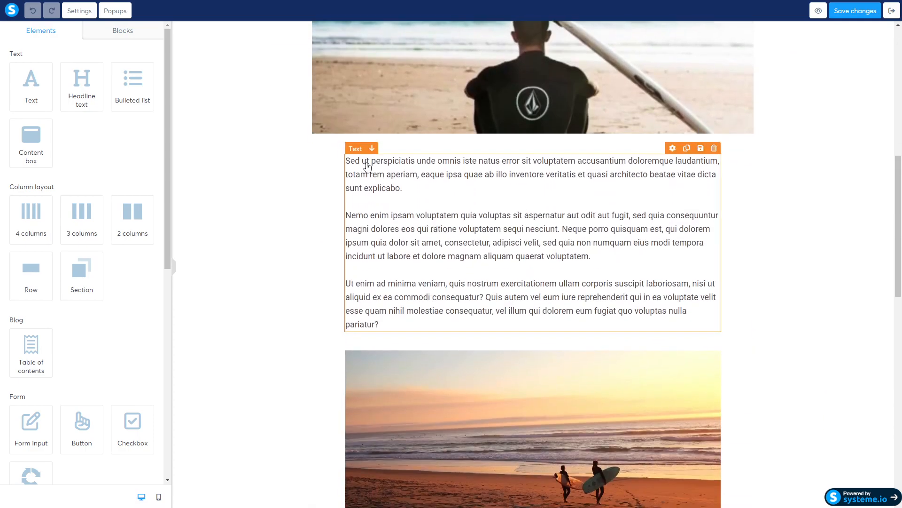
# Review the rest of the post from its header menu to the author section and footer, and leave the editor without saving
pyautogui.scroll(-9, 452, 229)
pyautogui.scroll(-2, 465, 229)
pyautogui.scroll(18, 491, 312)
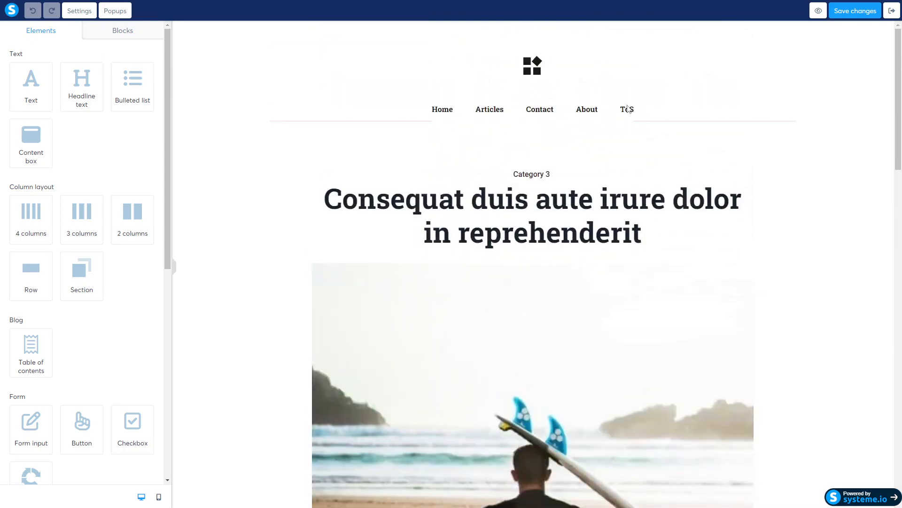
pyautogui.scroll(-20, 647, 114)
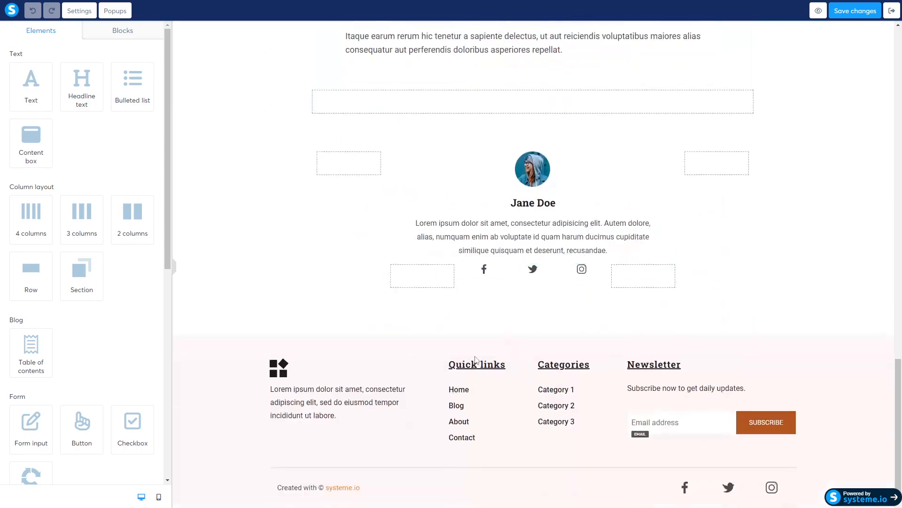
pyautogui.scroll(20, 530, 431)
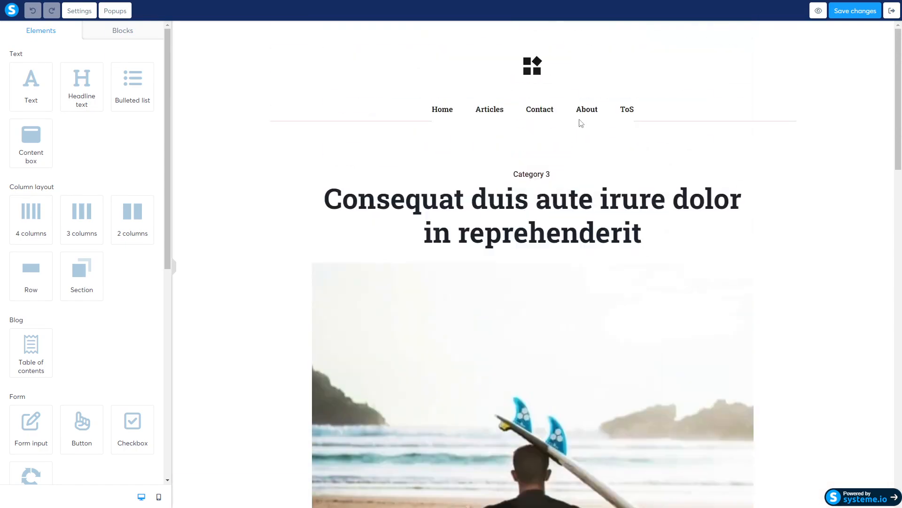
pyautogui.click(892, 11)
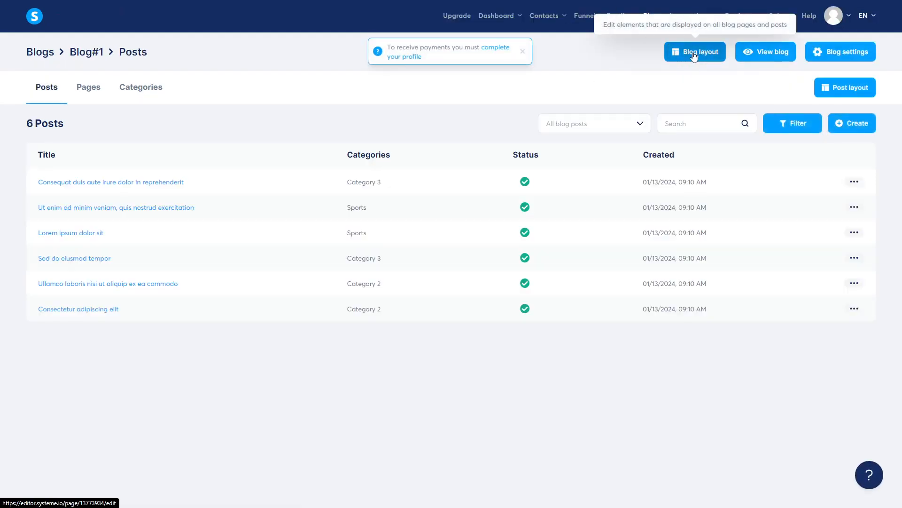
# View the blog's list of pages and its list of categories, and return to the main dashboard
pyautogui.click(89, 90)
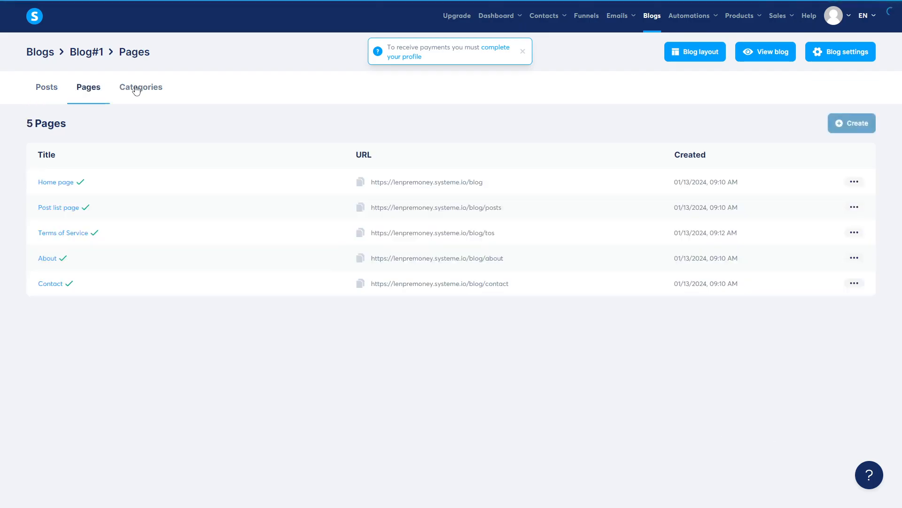
pyautogui.click(136, 89)
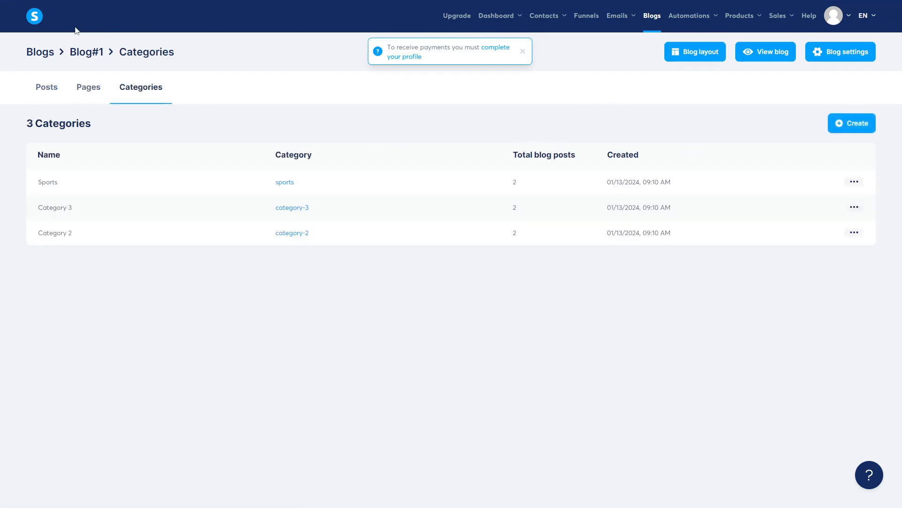
pyautogui.click(35, 19)
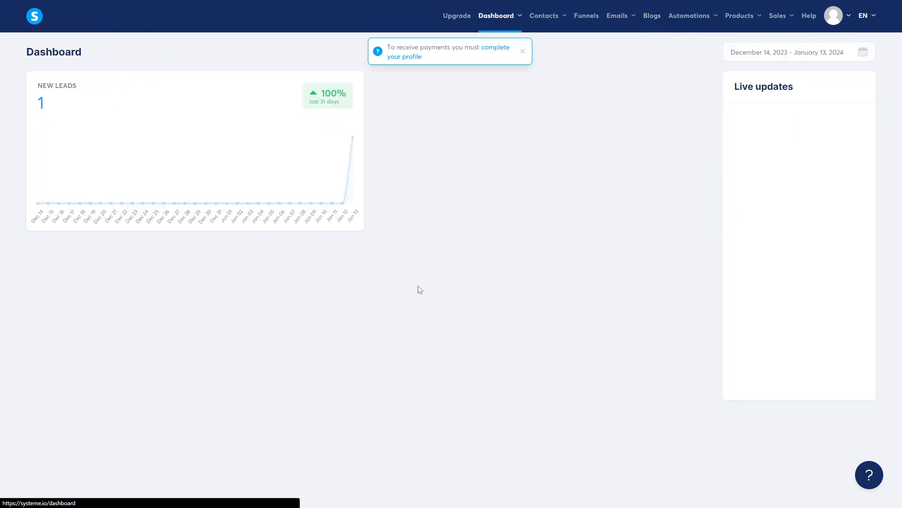